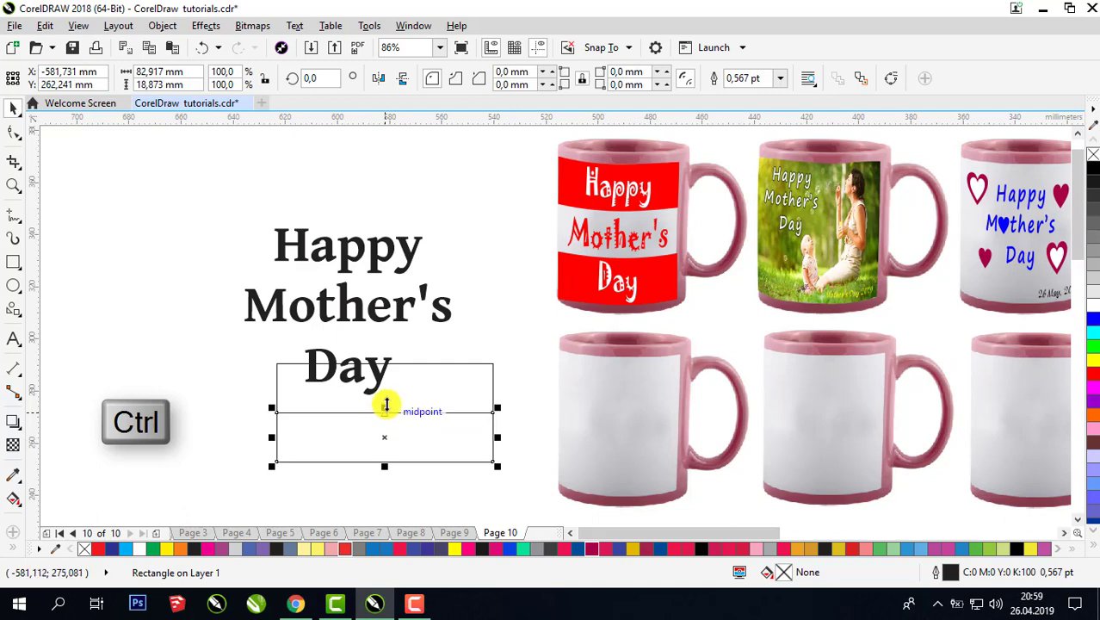
Step: Duplicate the lower rectangle directly beneath itself to form a stack of three, and move the stack and the greeting text apart
drag(387, 405, 383, 475)
right_click(383, 474)
shift+click(436, 453)
shift+click(456, 399)
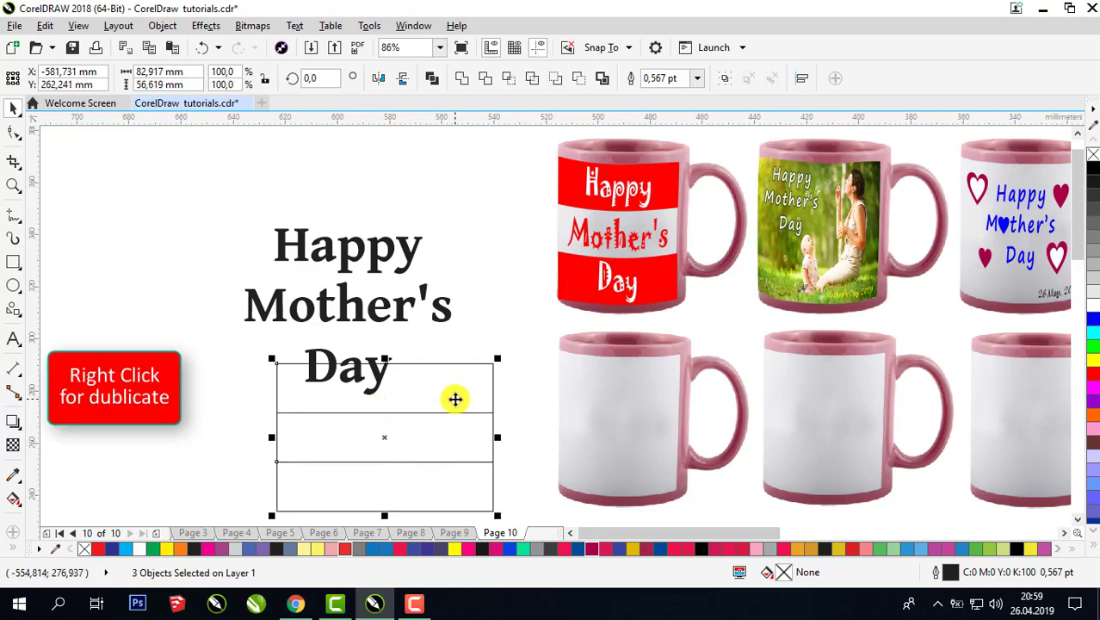
drag(432, 394, 437, 364)
drag(398, 300, 294, 250)
Step: Fill the upper and lower rectangles of the stack with red
click(434, 368)
shift+click(449, 465)
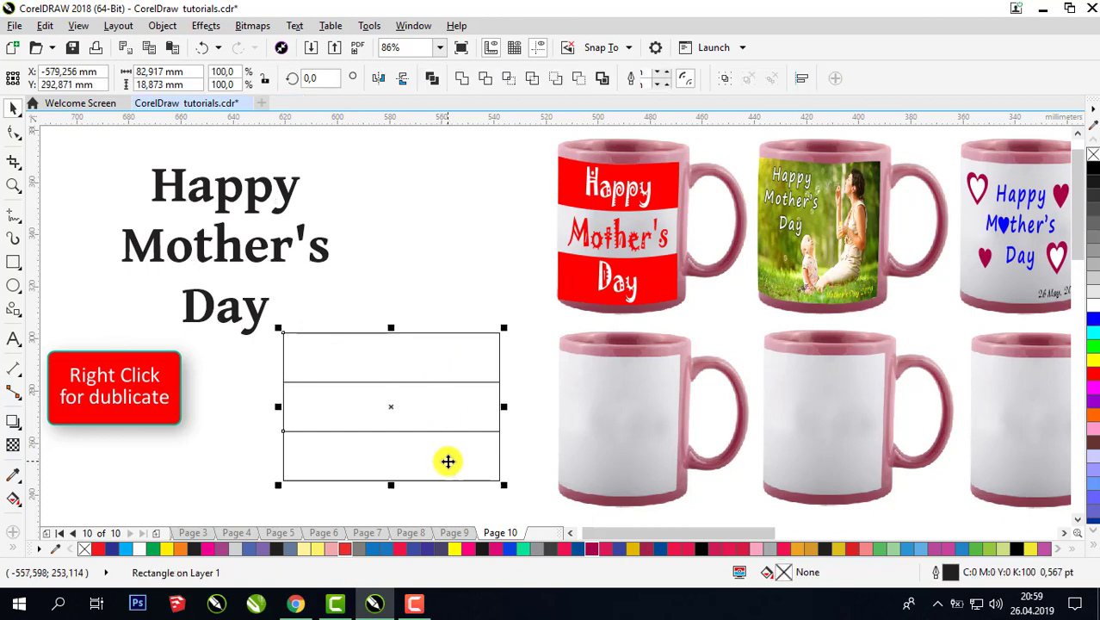
click(1093, 381)
click(316, 267)
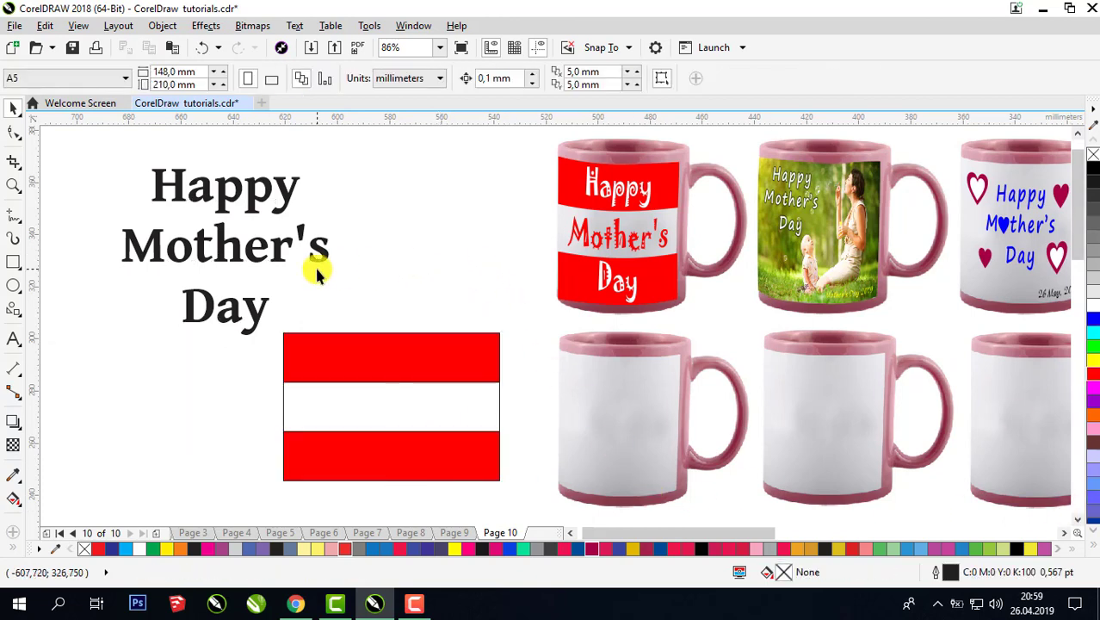
Step: Place a copy of the "Happy Mother's Day" text beside the striped rectangles and position the original above them
drag(324, 263, 437, 263)
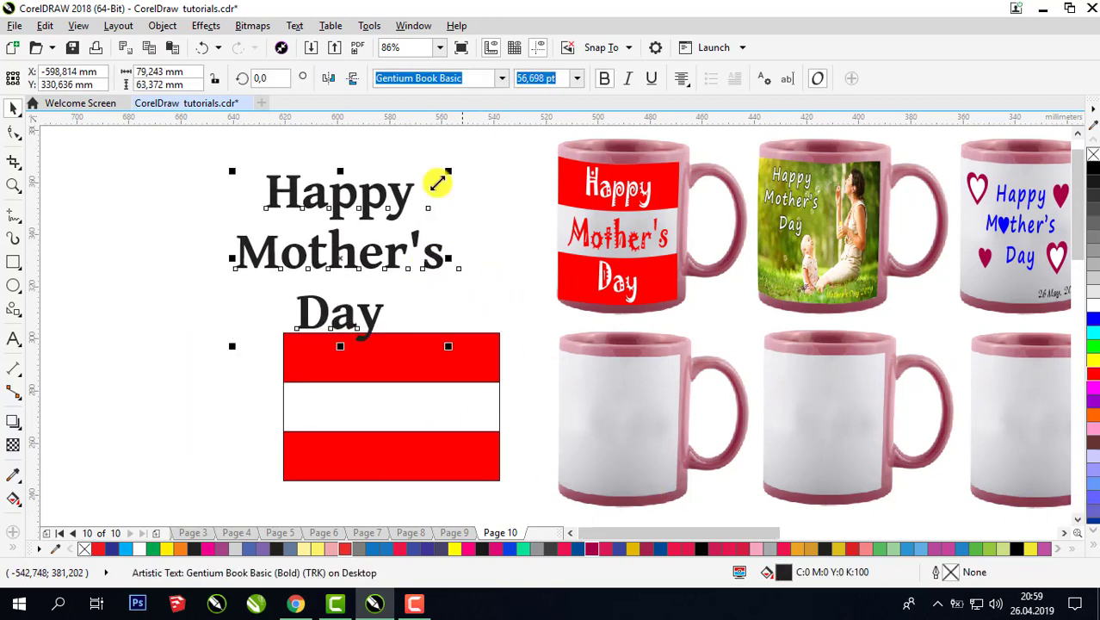
drag(368, 248, 176, 421)
right_click(175, 421)
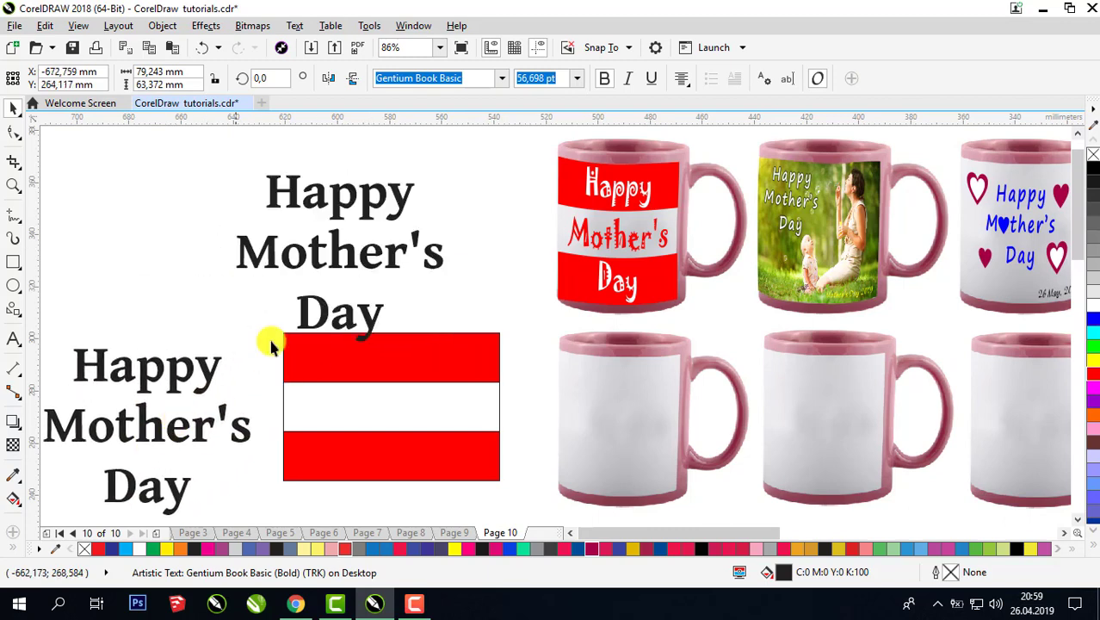
drag(335, 247, 358, 253)
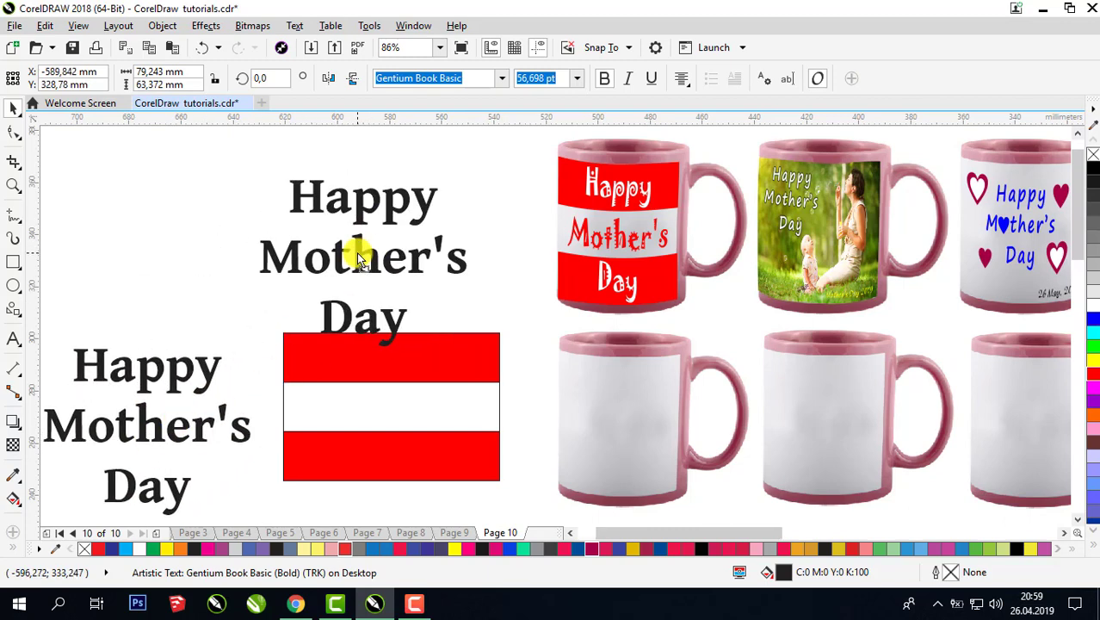
Step: Set the greeting above the stripes to the Jokerman LET font and break it apart into separate text lines
click(500, 79)
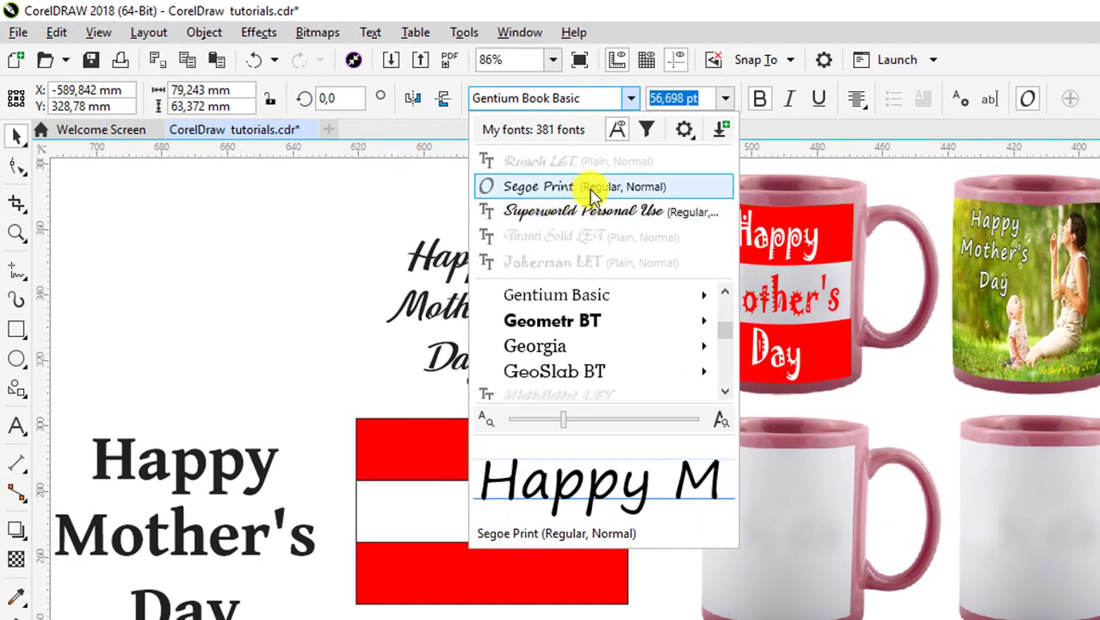
click(564, 262)
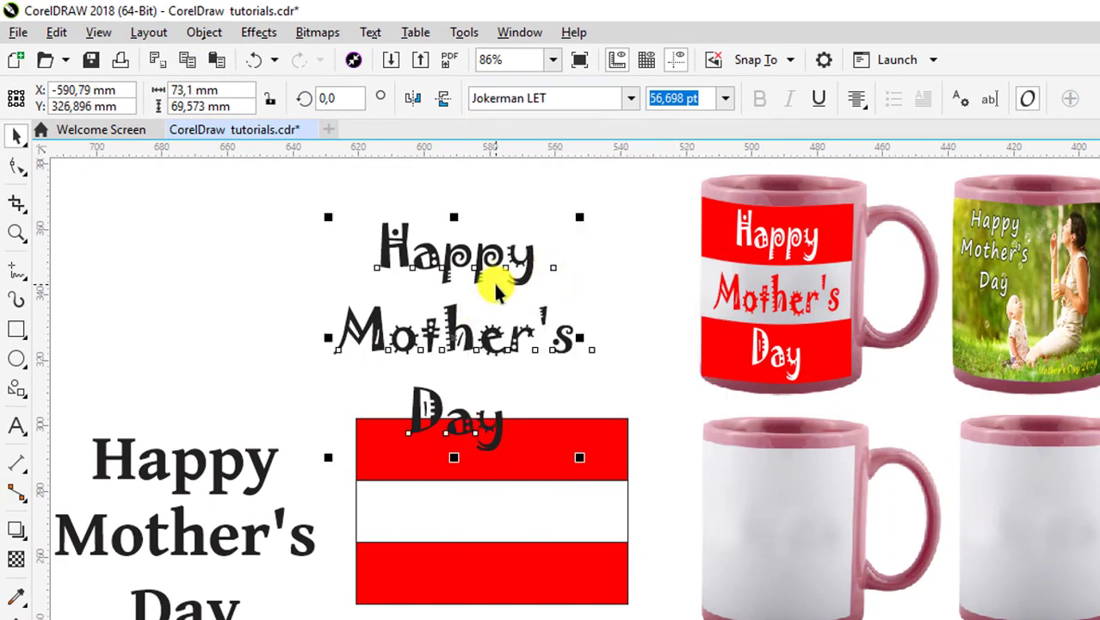
drag(519, 258, 500, 221)
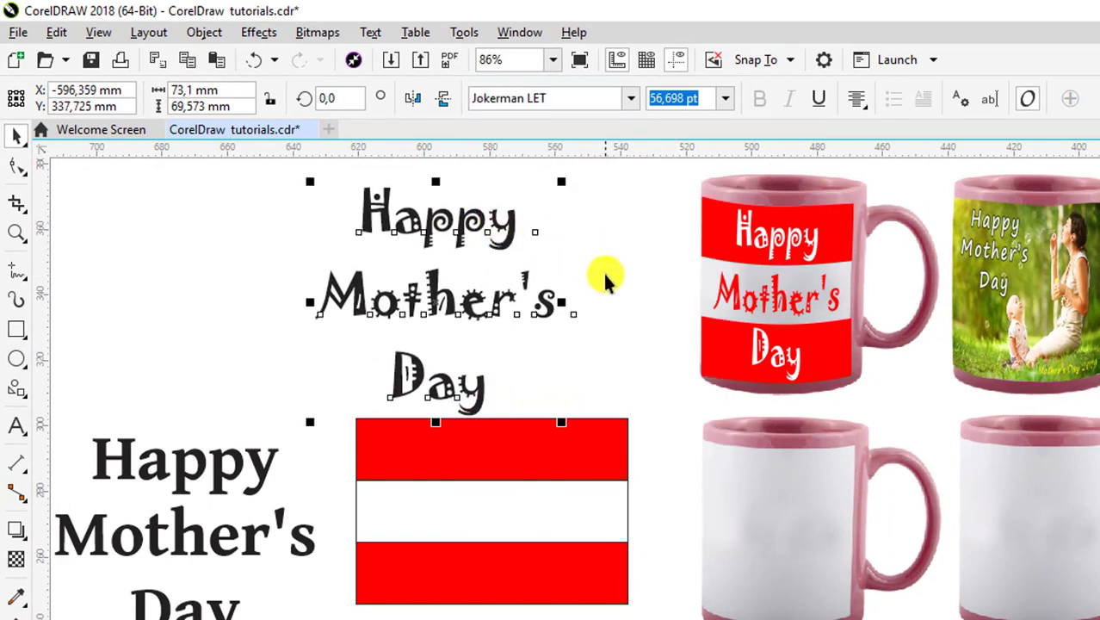
key(ctrl+k)
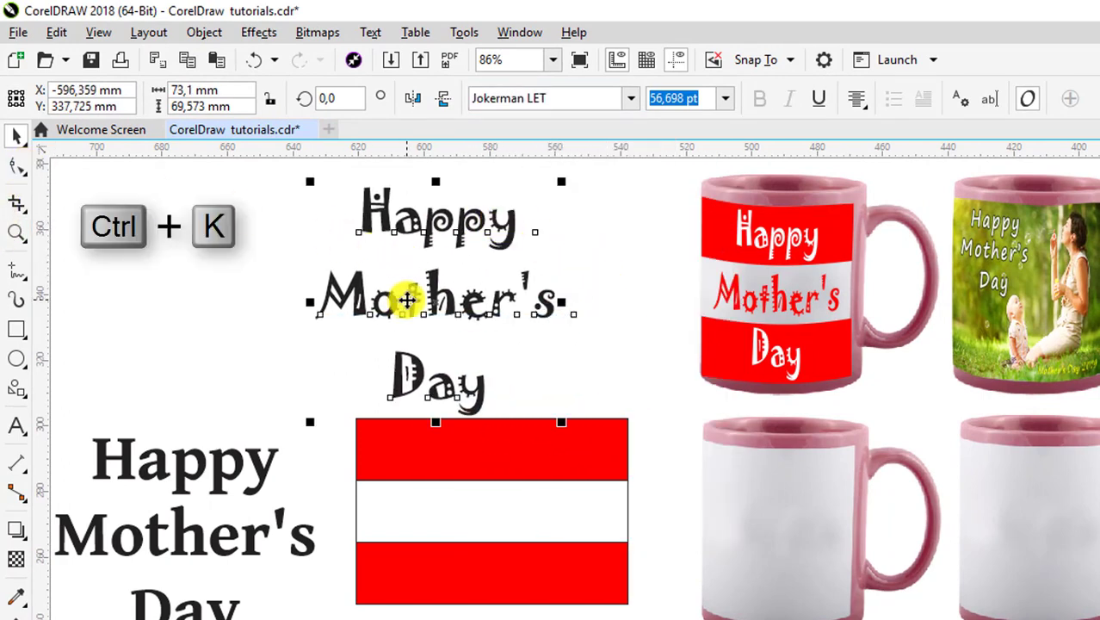
key(ctrl+k)
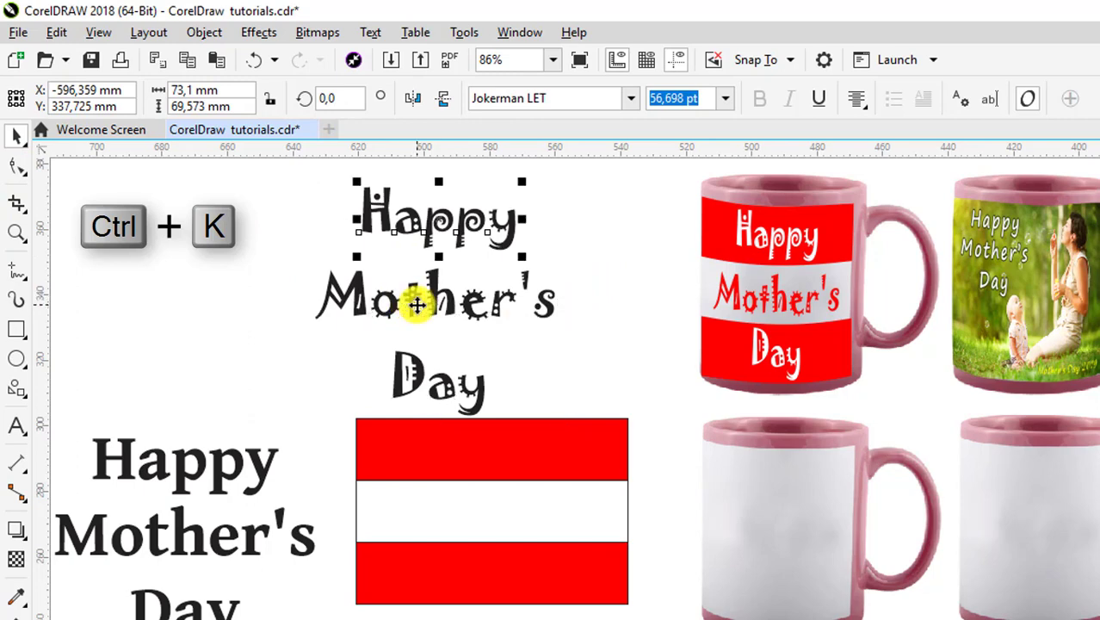
Step: Move all three text lines together onto the stripes and scale them down to about 62 mm wide so each sits on its stripe
drag(459, 243, 509, 474)
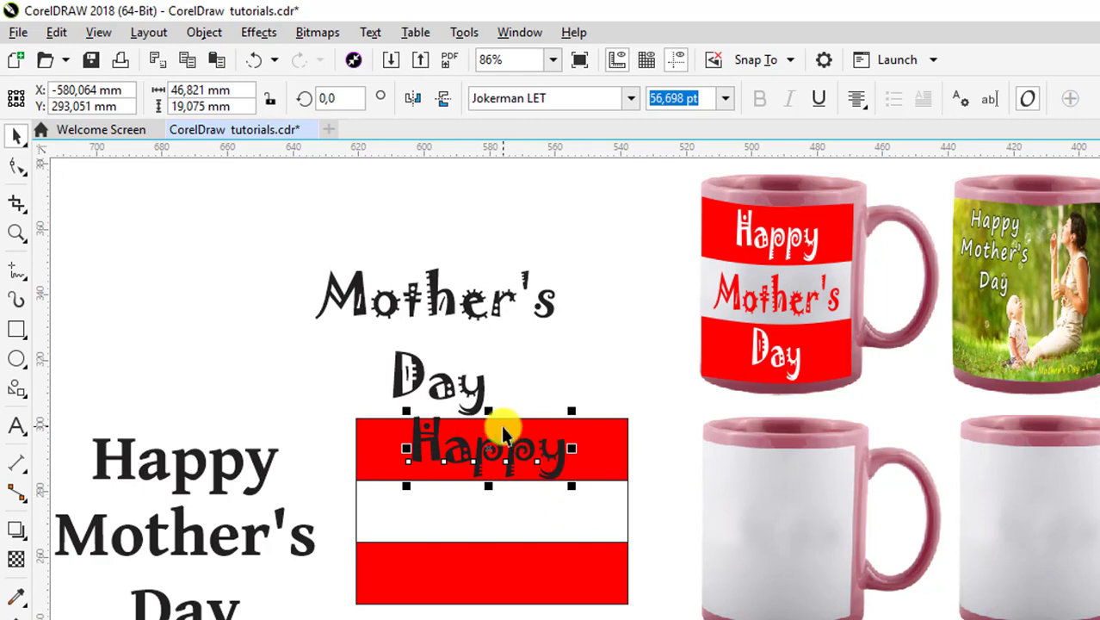
key(ctrl+z)
shift+click(363, 292)
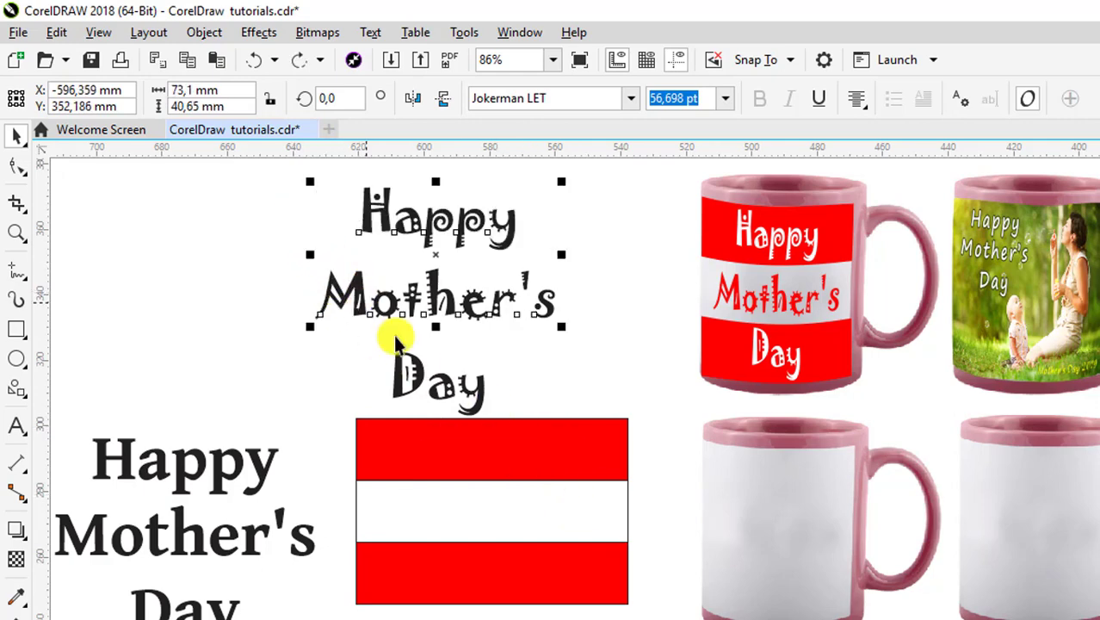
shift+click(424, 382)
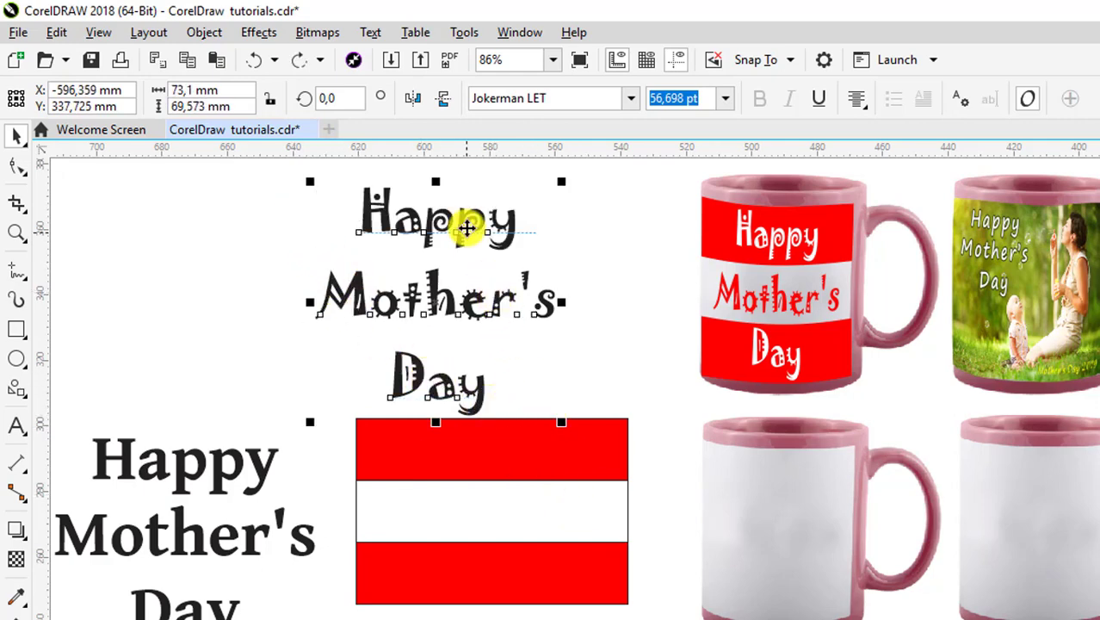
drag(465, 227, 515, 468)
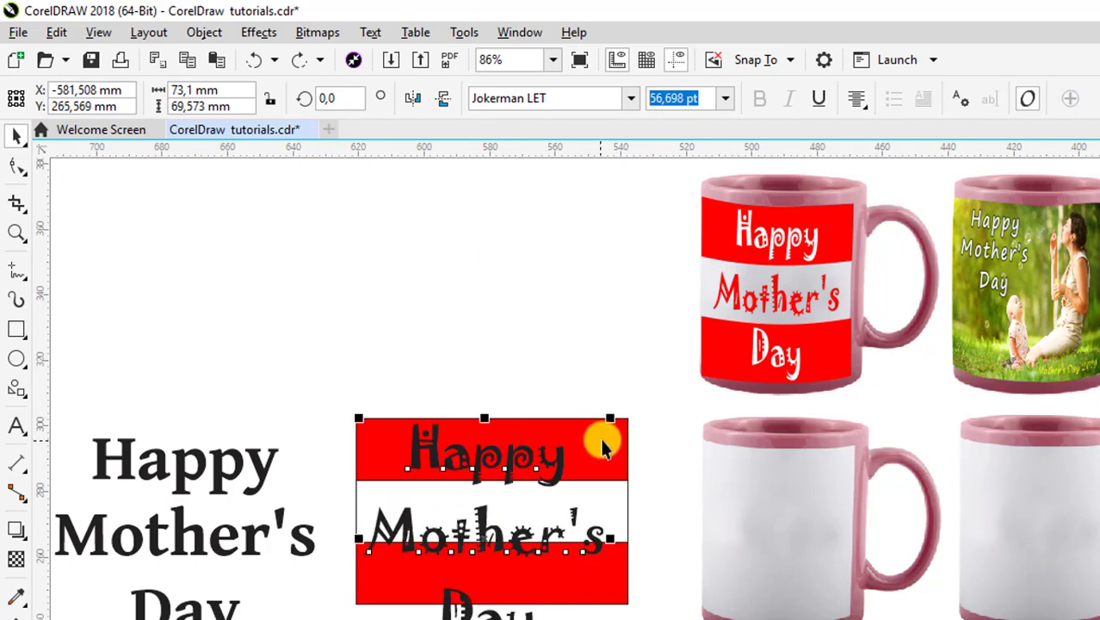
drag(610, 418, 591, 435)
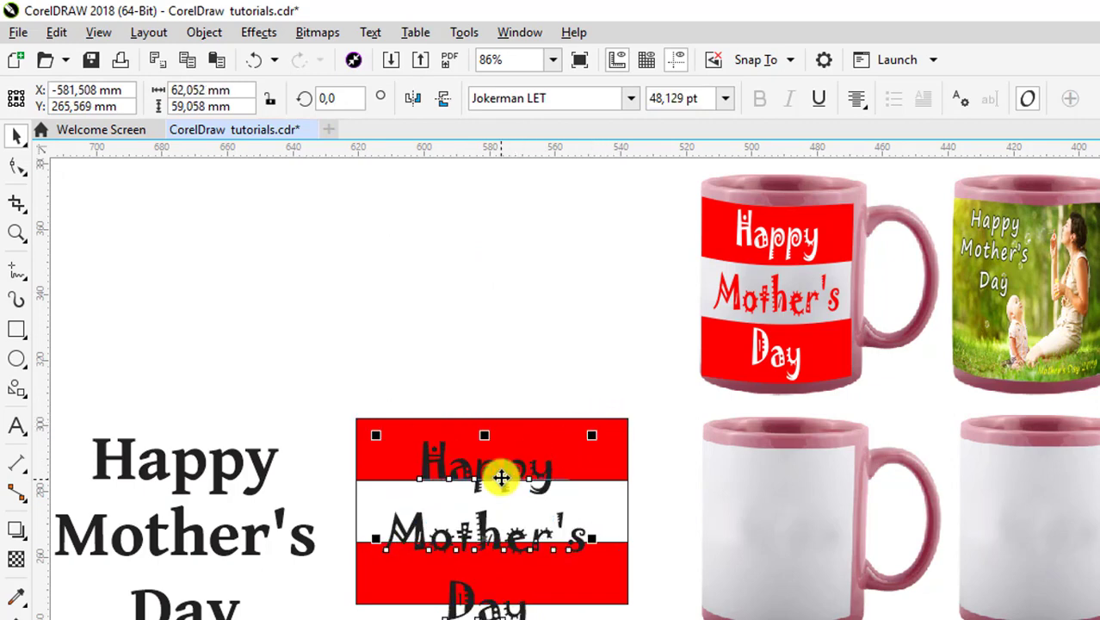
drag(504, 476, 517, 453)
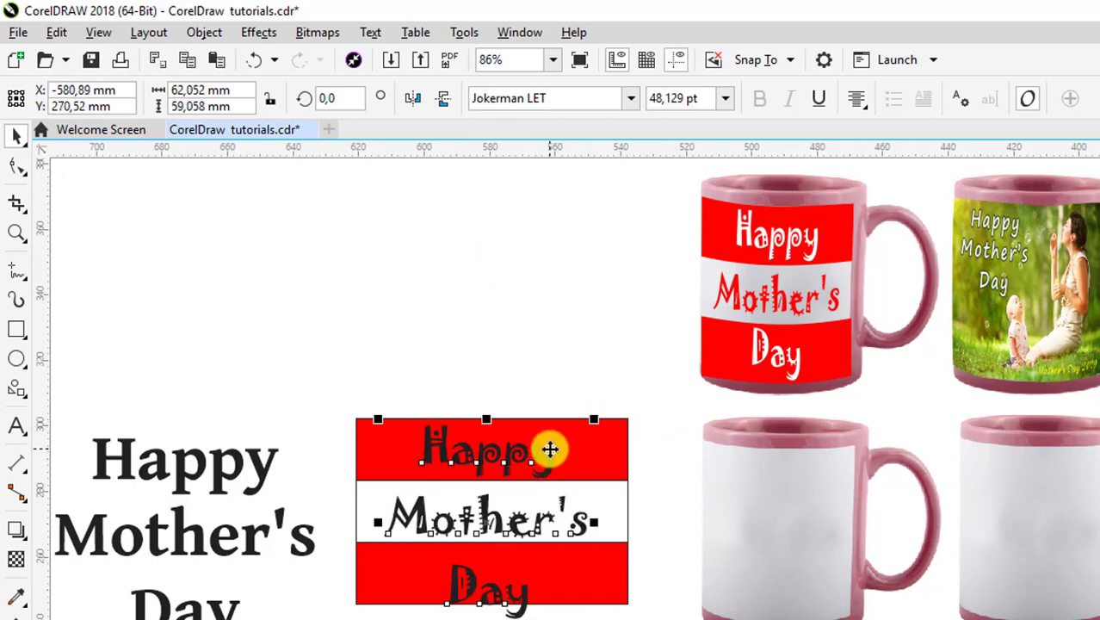
click(551, 308)
click(617, 457)
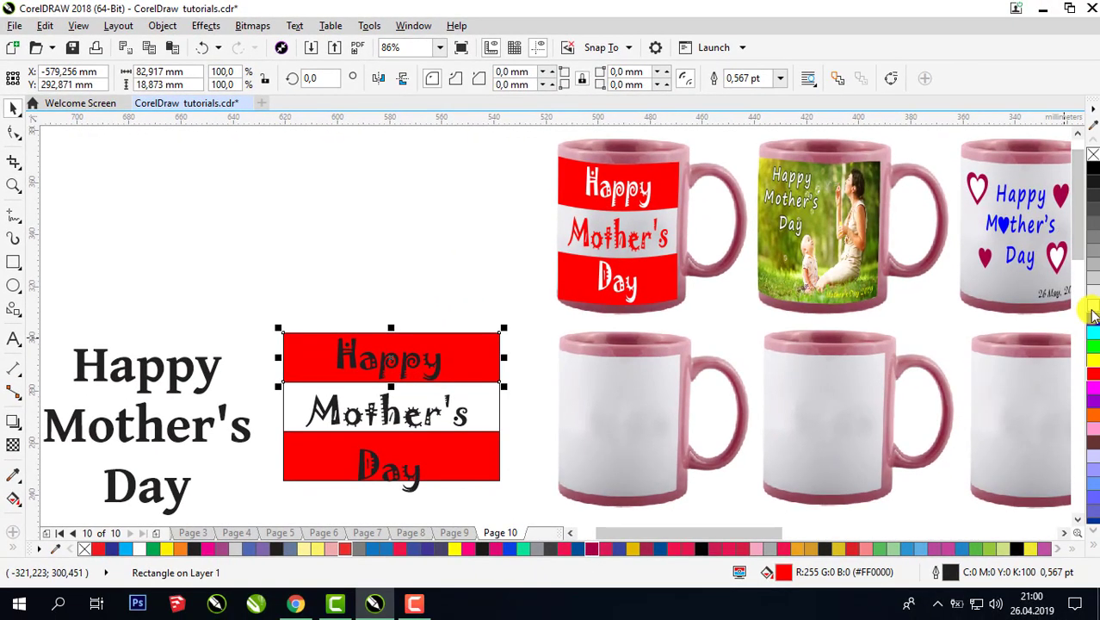
click(1090, 311)
key(ctrl+z)
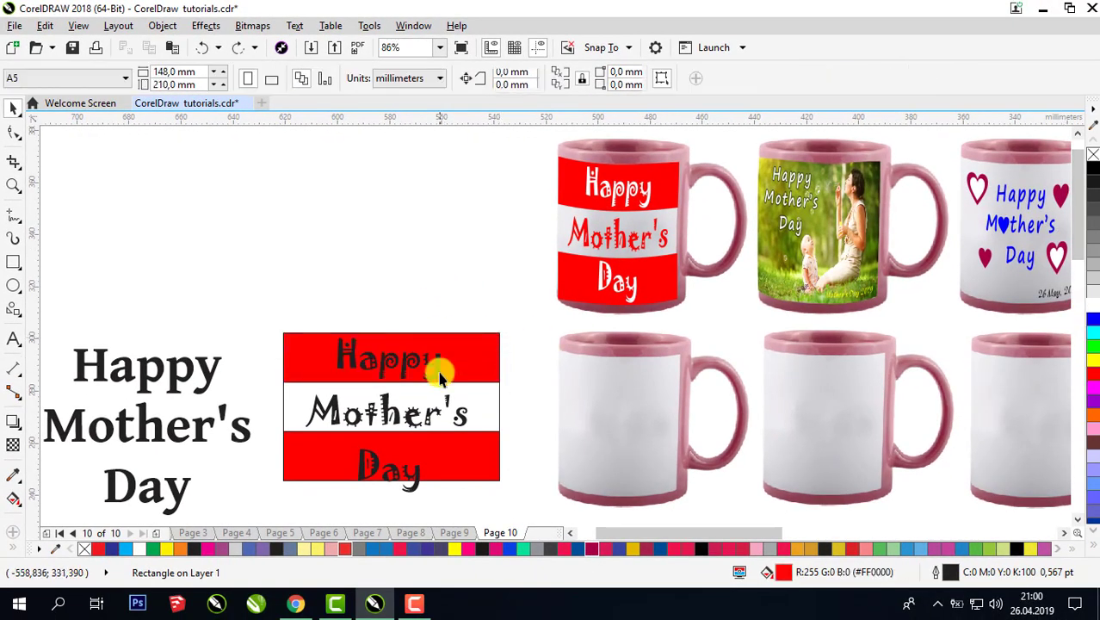
Step: Colour the words "Happy" and "Day" white and the word "Mother's" red
click(437, 370)
click(1090, 311)
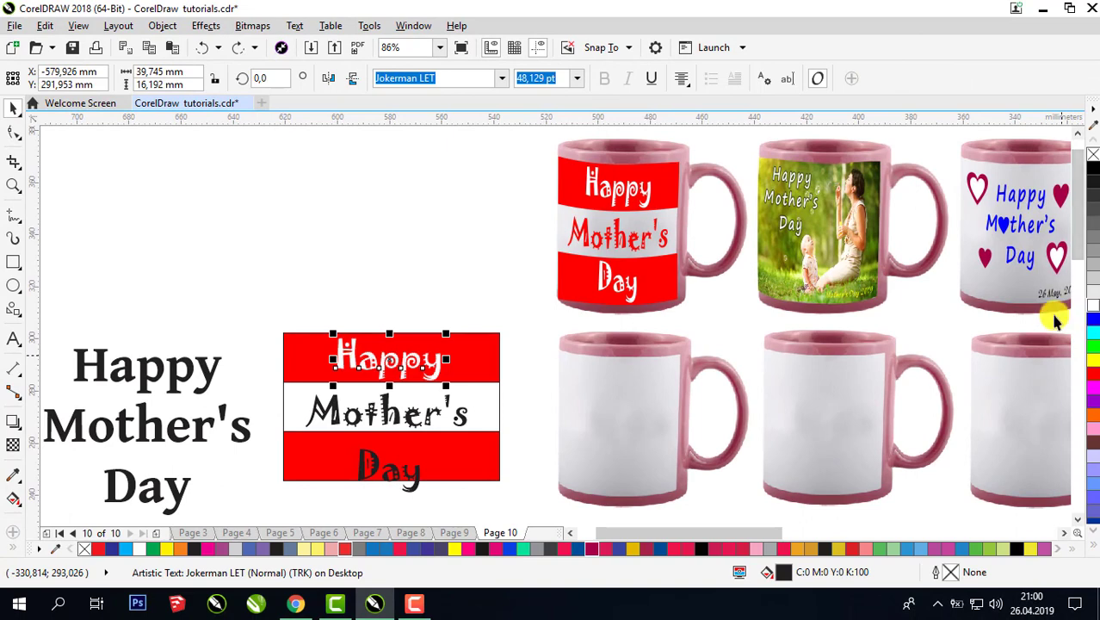
click(417, 475)
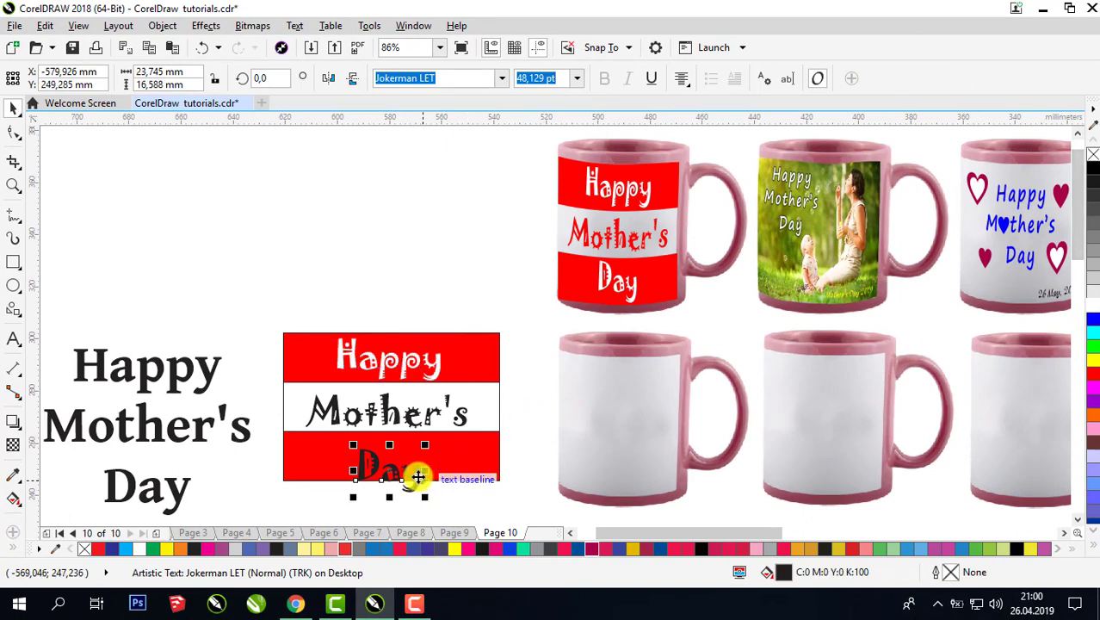
click(1091, 311)
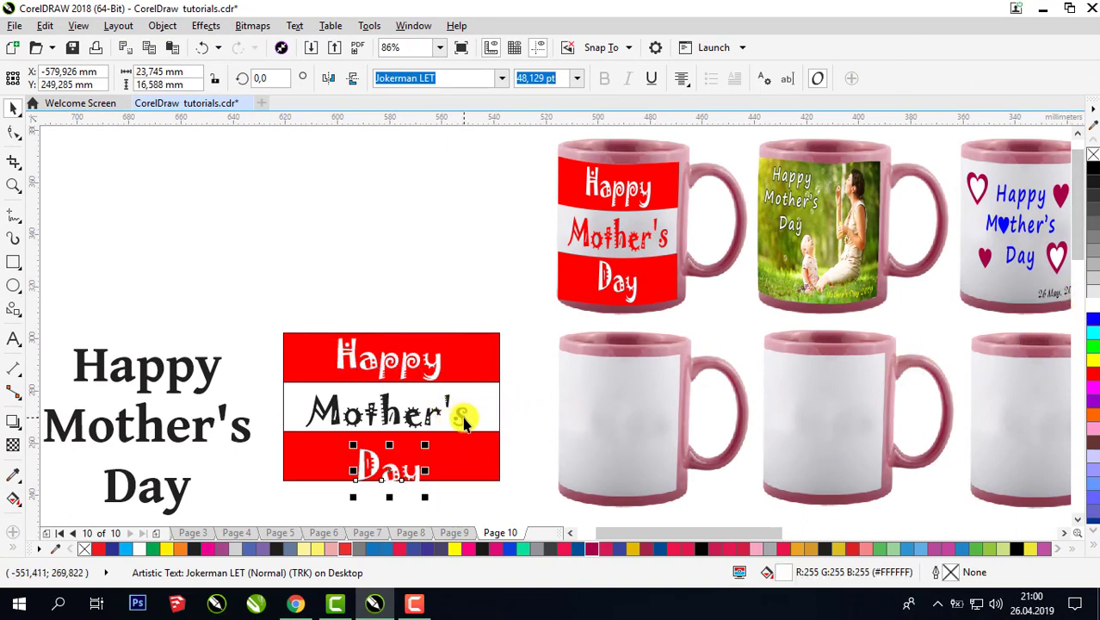
click(462, 419)
click(1091, 372)
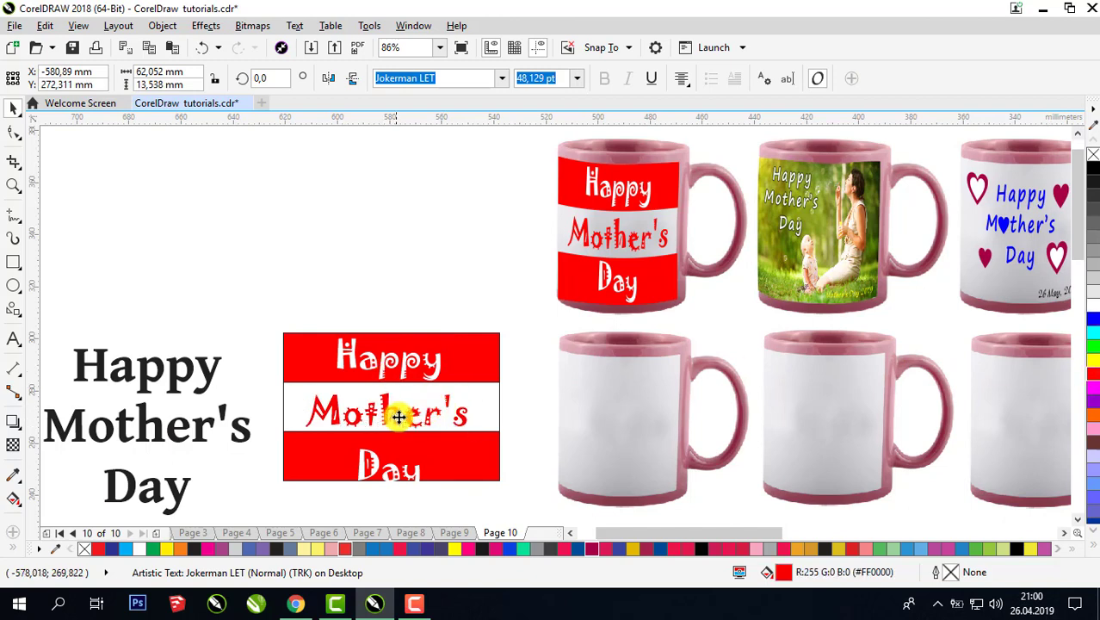
Step: Centre the word "Happy" horizontally and vertically on the upper red stripe using Align and Distribute
click(412, 362)
shift+click(469, 347)
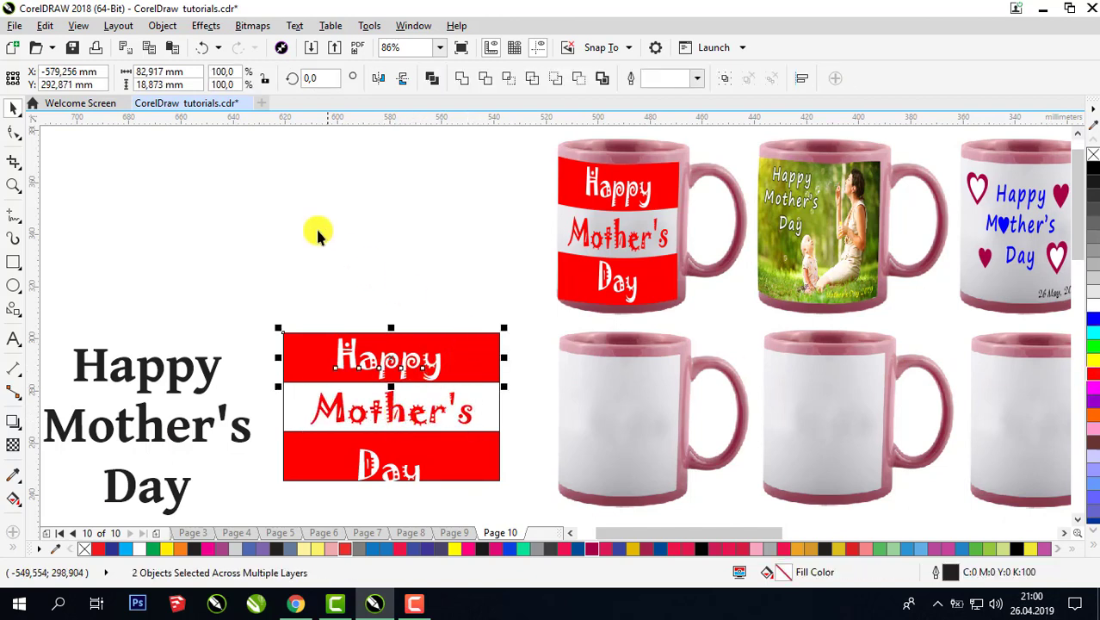
click(211, 26)
mouse_move(162, 26)
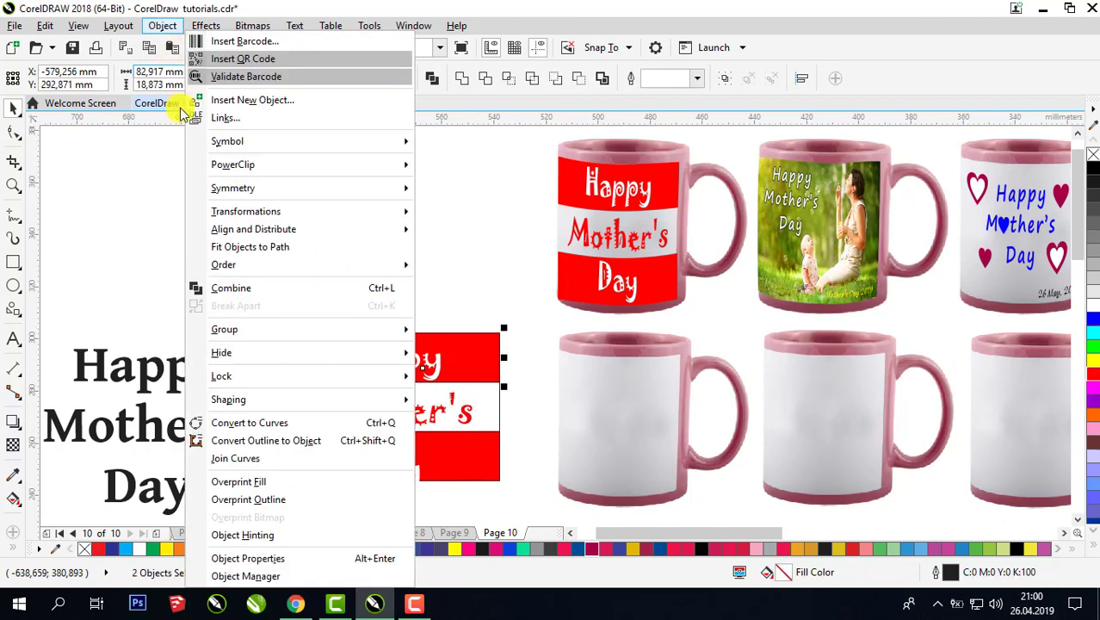
mouse_move(294, 229)
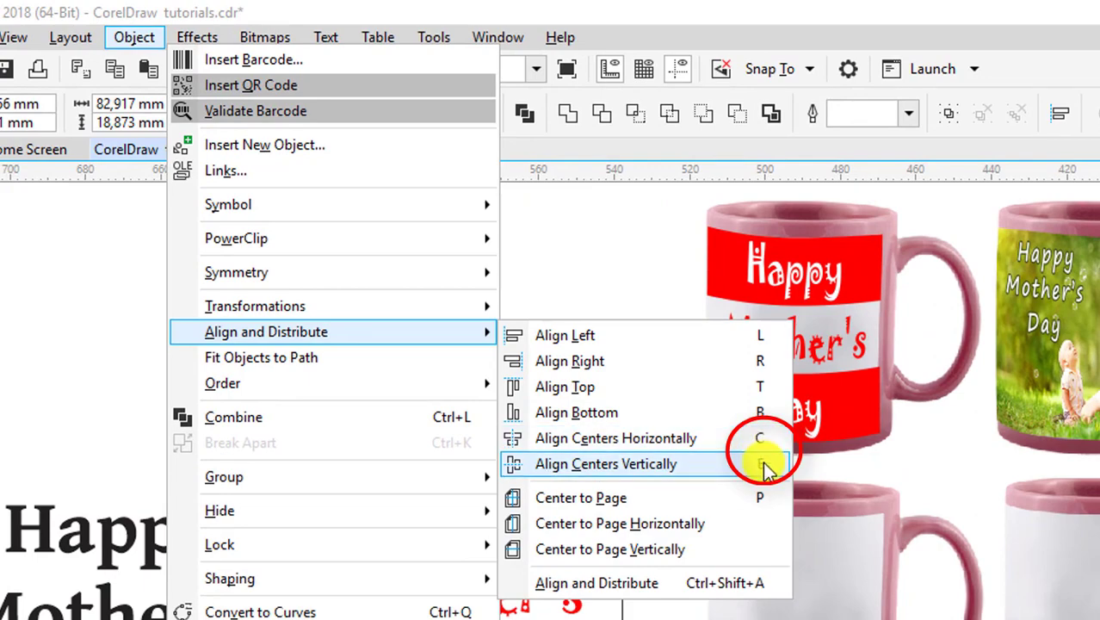
click(607, 585)
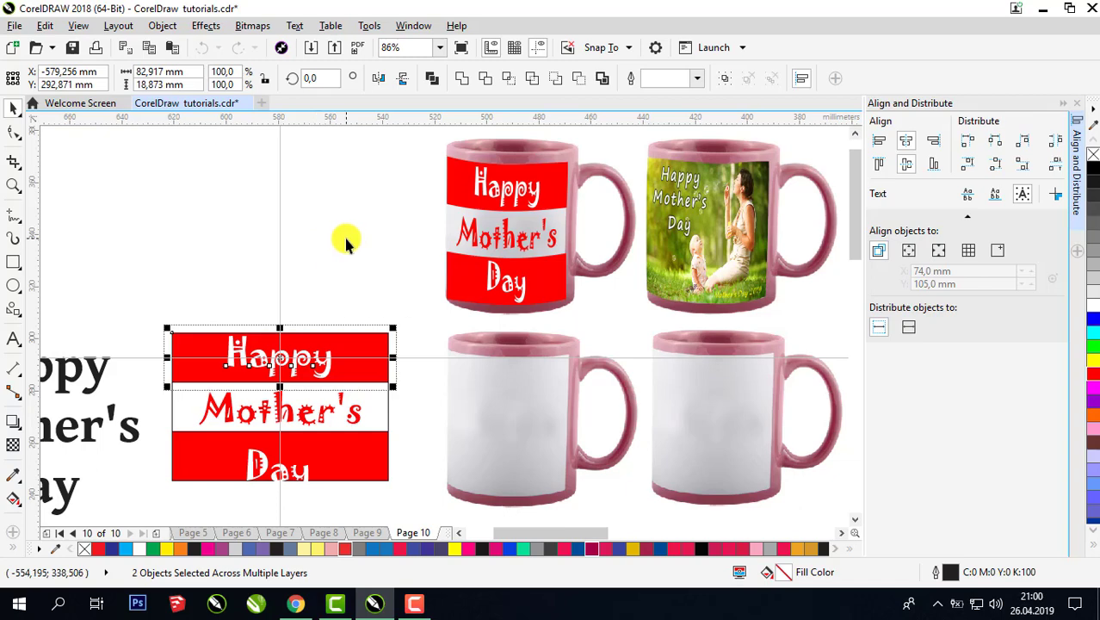
click(359, 475)
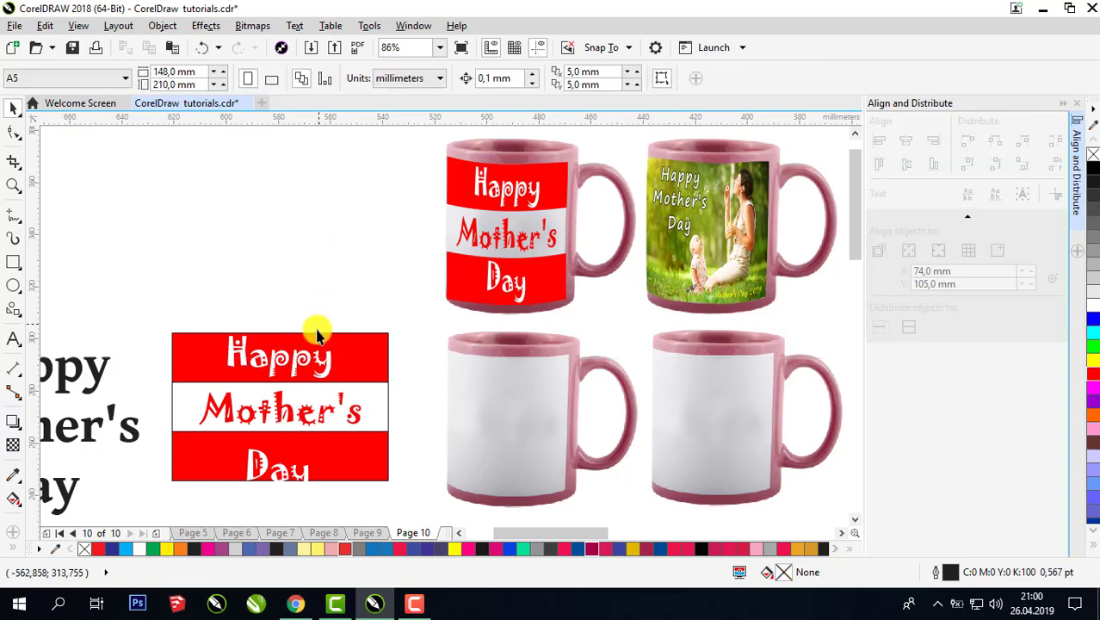
Step: Centre "Mother's" on the middle stripe and "Day" on the lower red stripe, both horizontally and vertically
click(294, 405)
shift+click(380, 402)
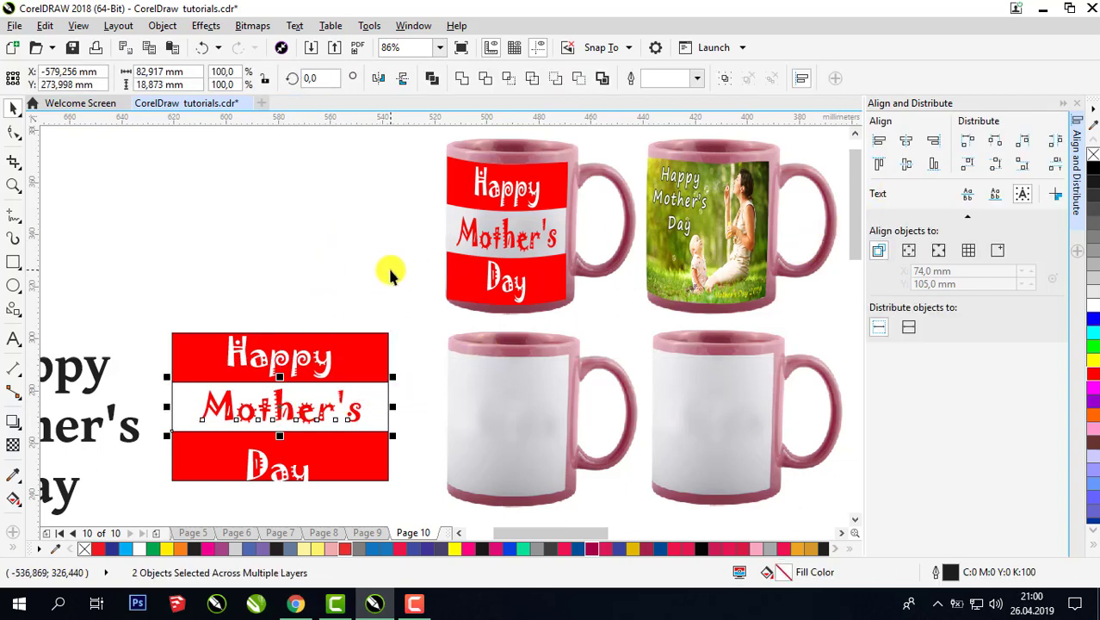
click(291, 472)
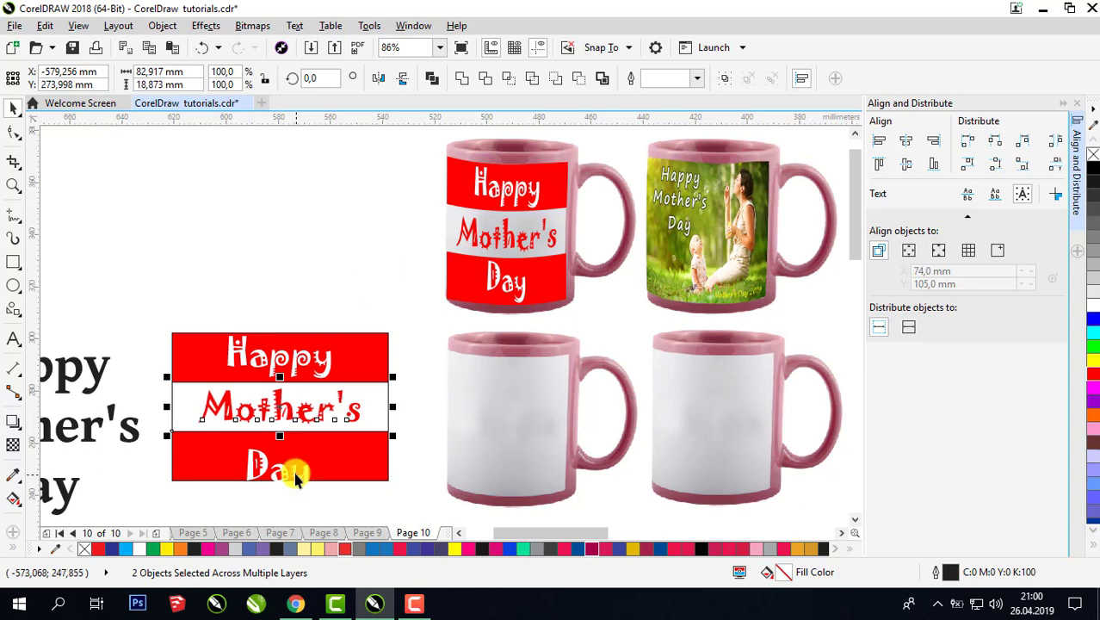
shift+click(363, 455)
click(330, 319)
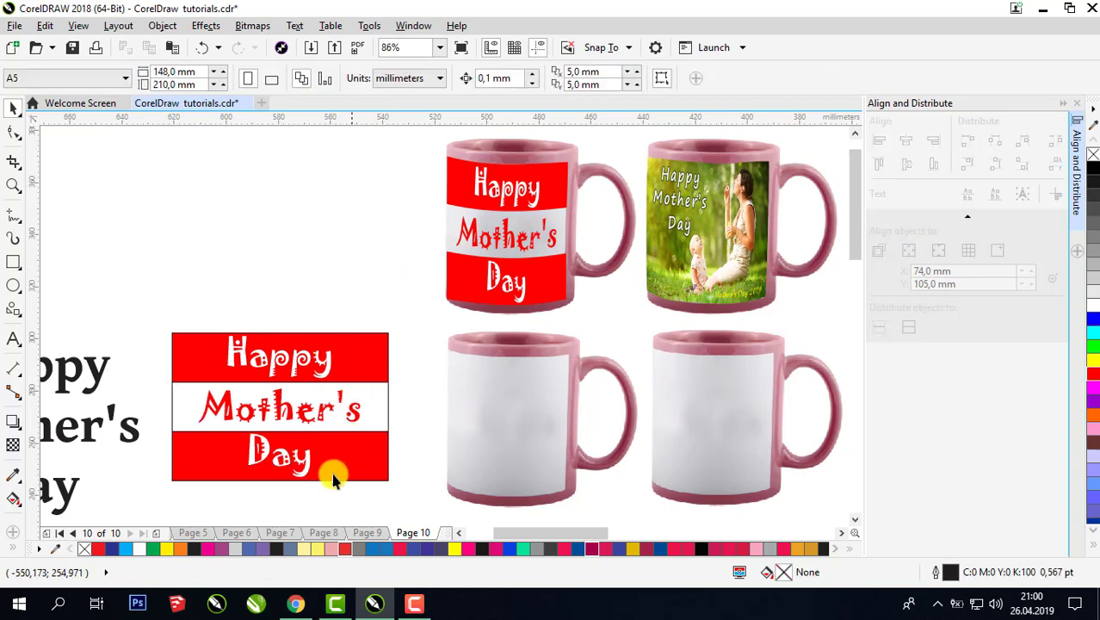
Step: Remove the outlines from the whole striped greeting design and move it slightly up
drag(152, 316, 399, 482)
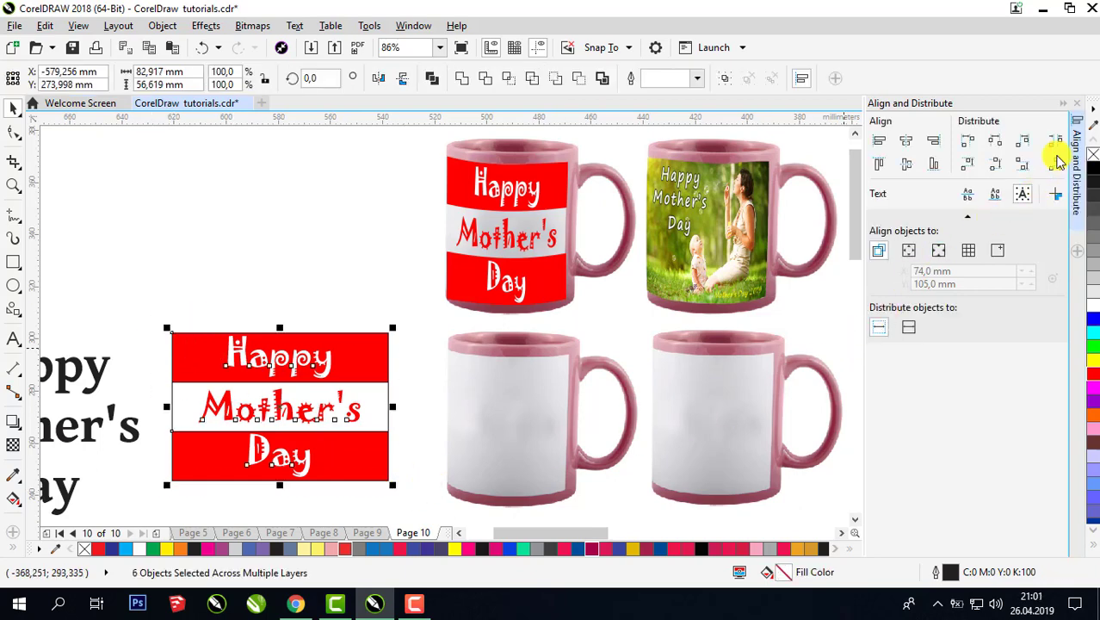
click(1075, 103)
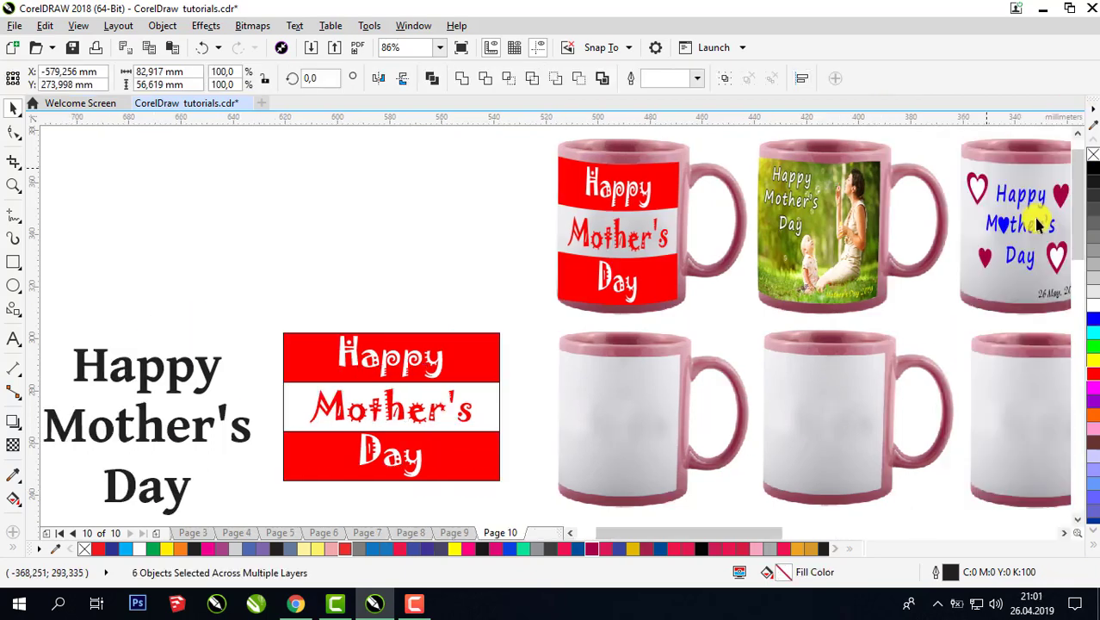
right_click(1091, 158)
drag(459, 362, 466, 310)
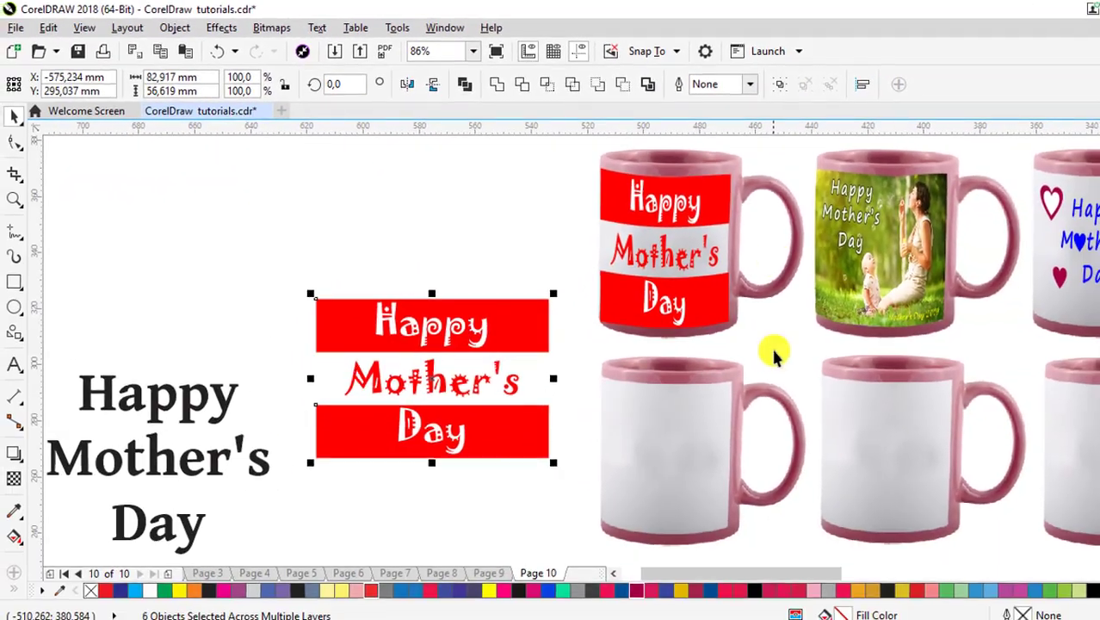
drag(517, 405, 521, 403)
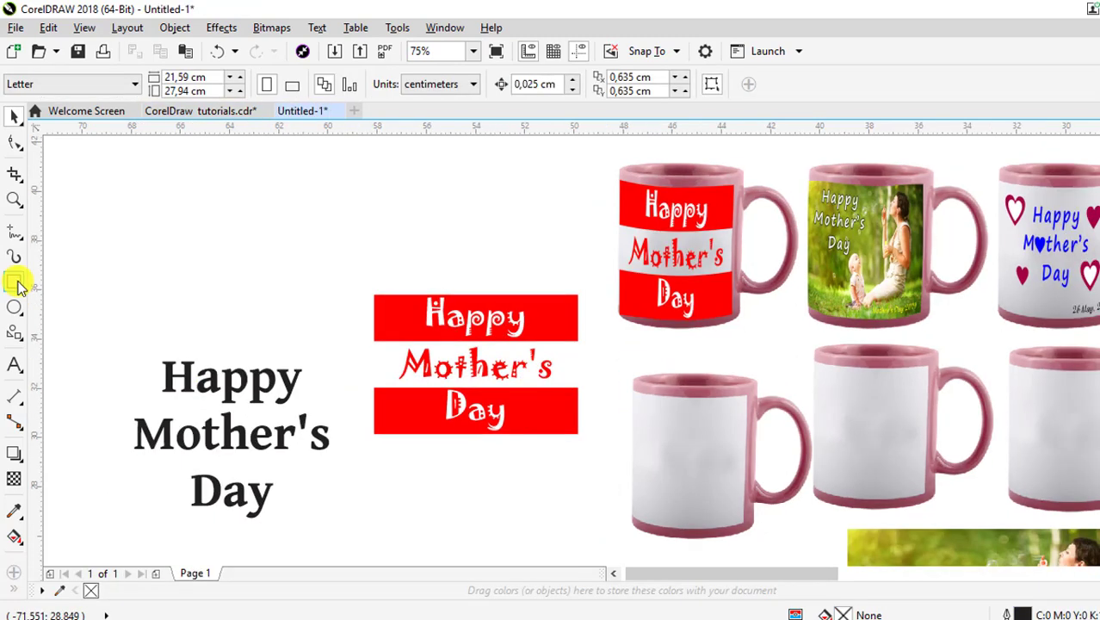
Step: Draw a rectangle about 4.57 × 5.33 cm over the first blank mug's white print area and convert it to curves
click(14, 282)
mouse_move(630, 392)
mouse_down()
mouse_move(662, 444)
mouse_move(740, 523)
mouse_up()
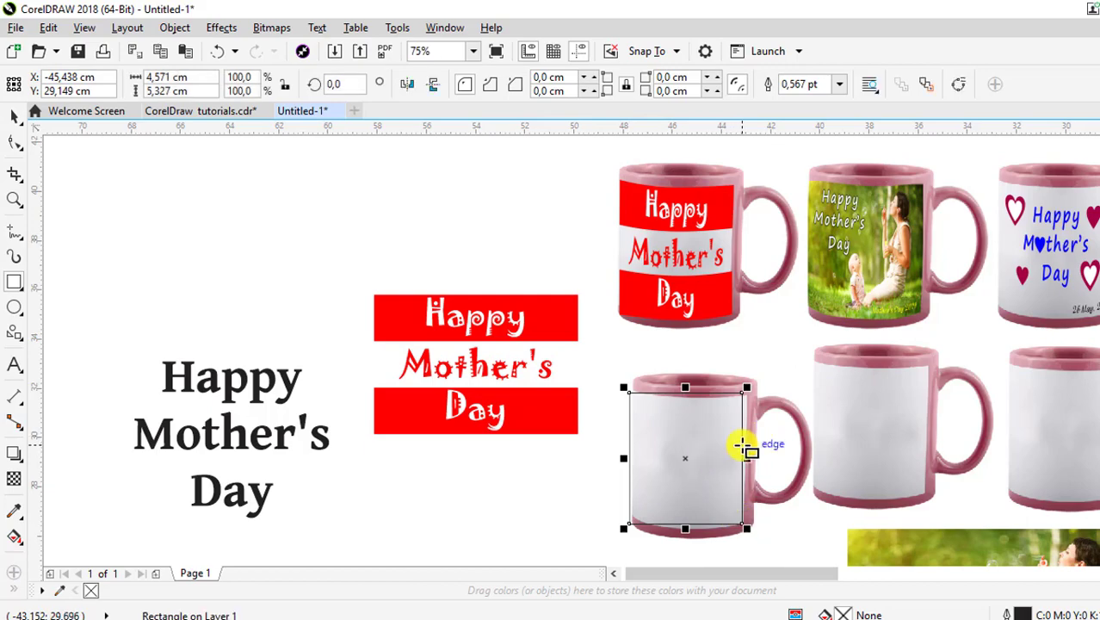
scroll(739, 444, up, 2)
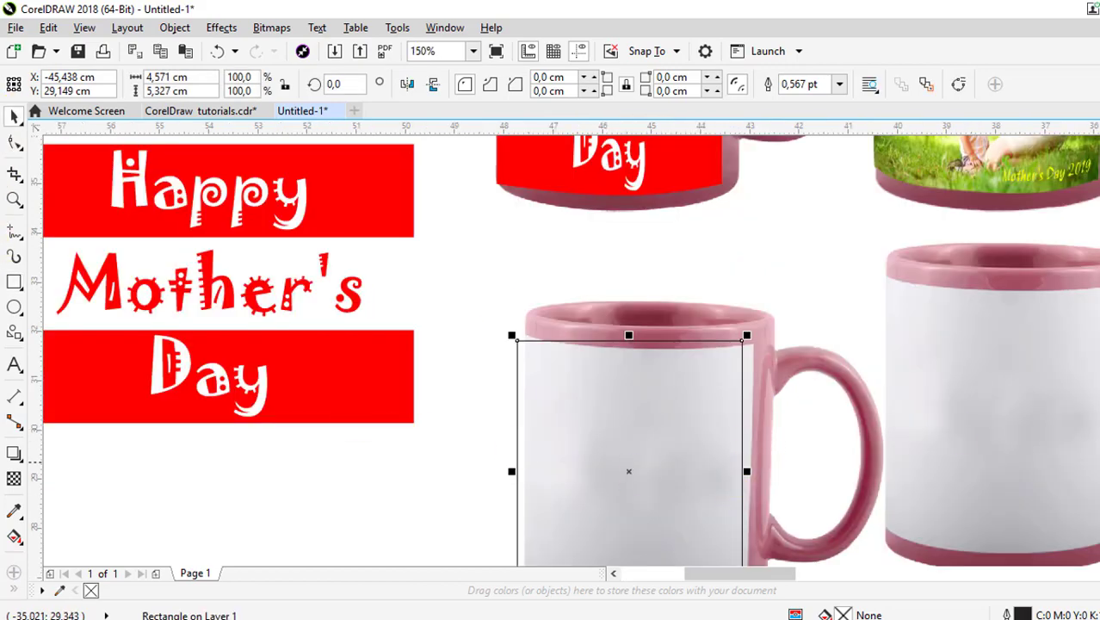
scroll(564, 349, down, 3)
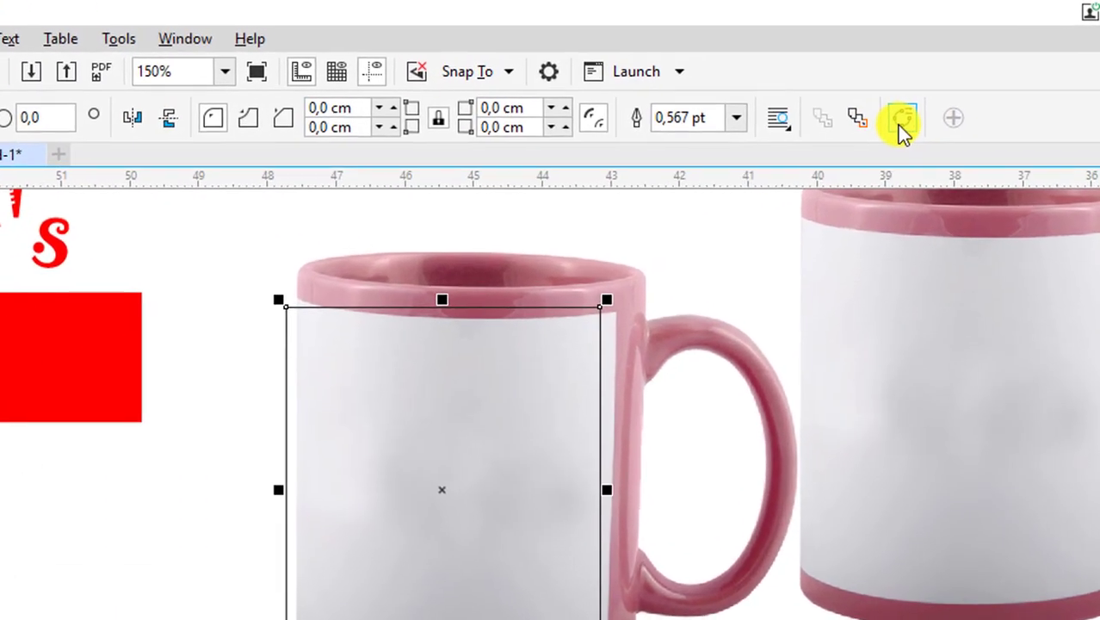
click(900, 123)
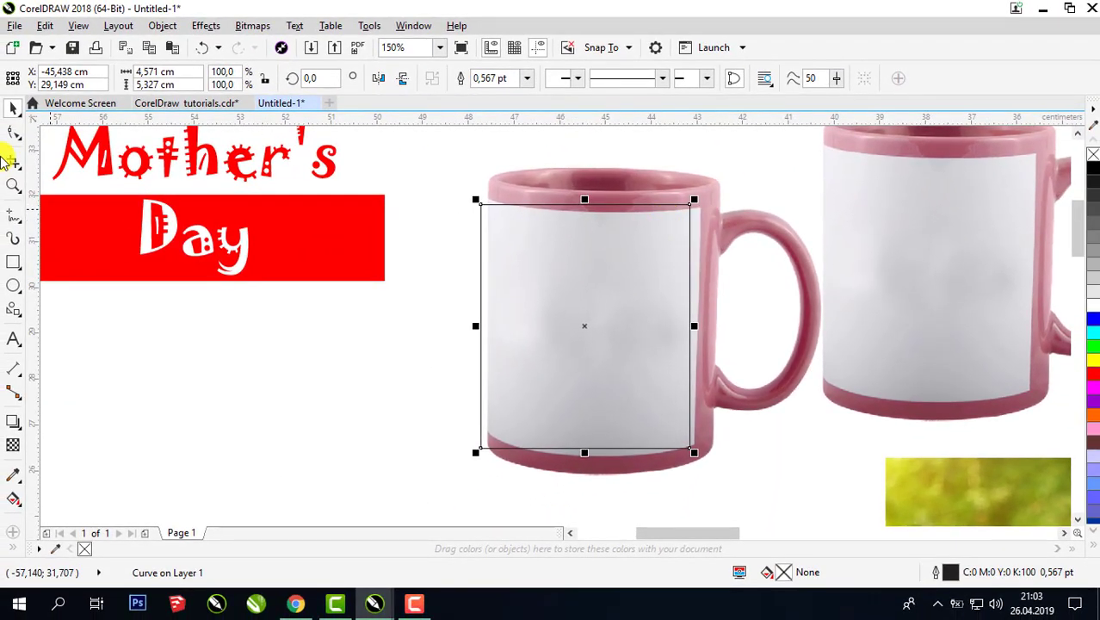
Step: Move the four corner nodes of the rectangular curve onto the corners of the mug's white print area
click(1, 136)
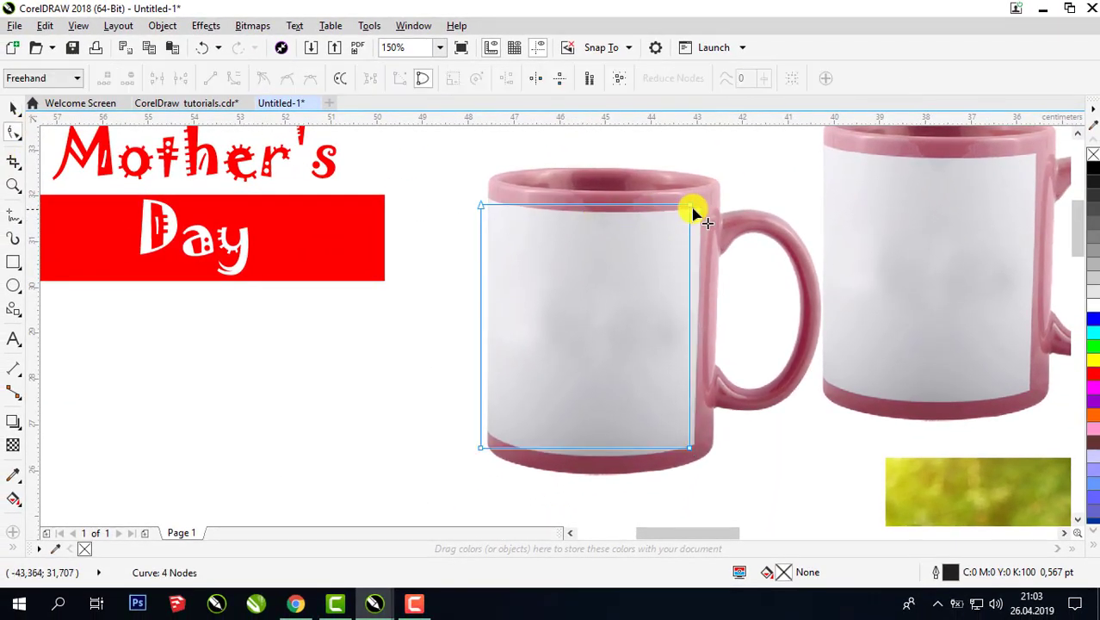
drag(689, 205, 698, 207)
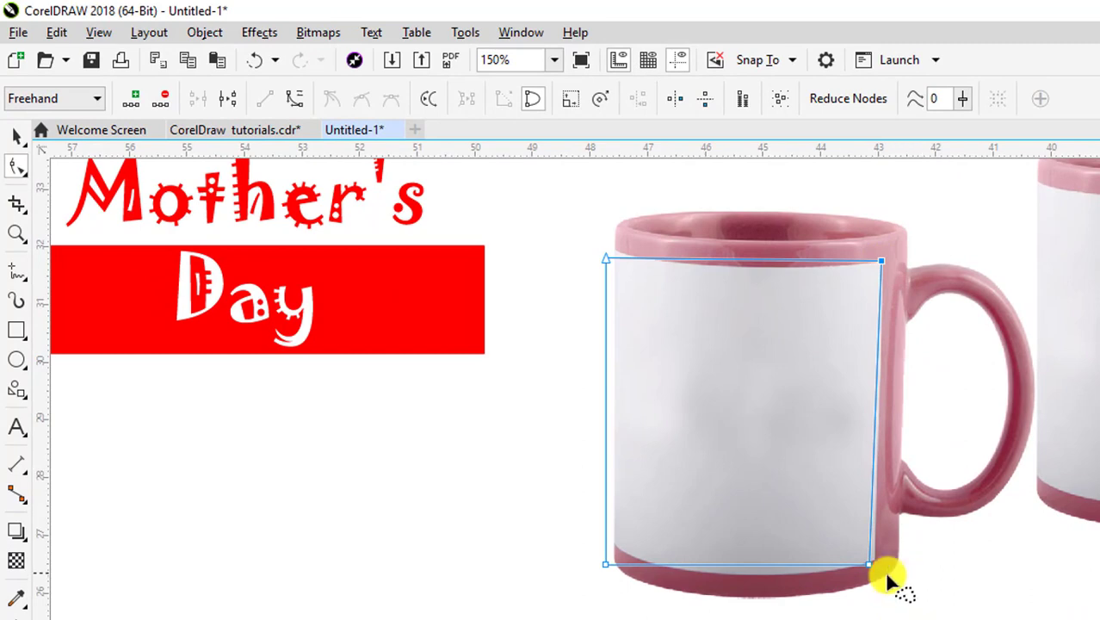
drag(869, 565, 877, 561)
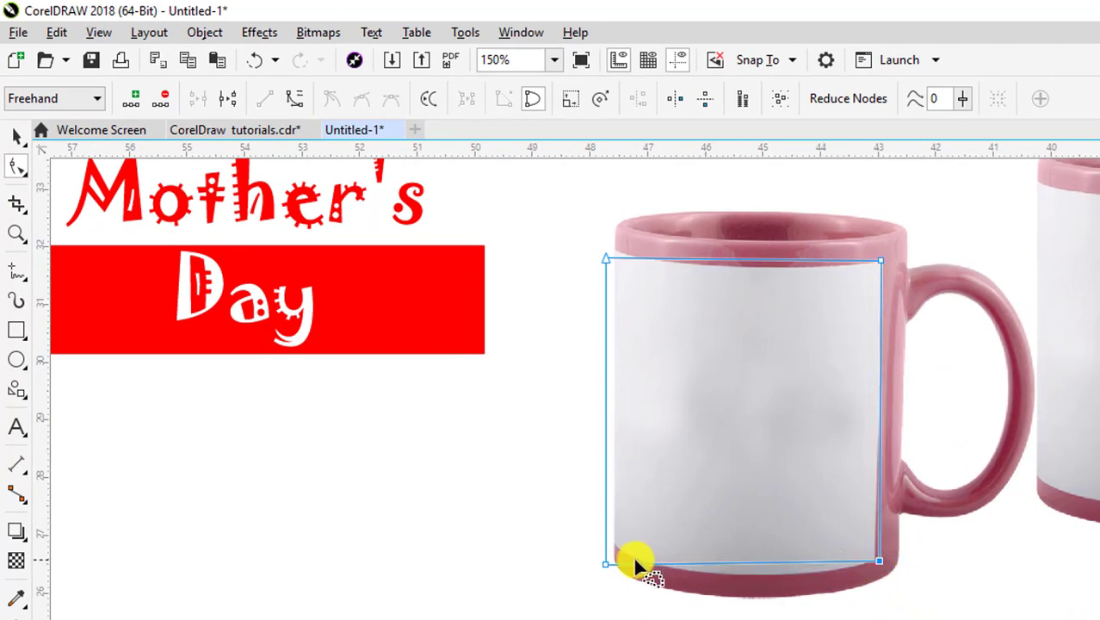
drag(607, 568, 615, 546)
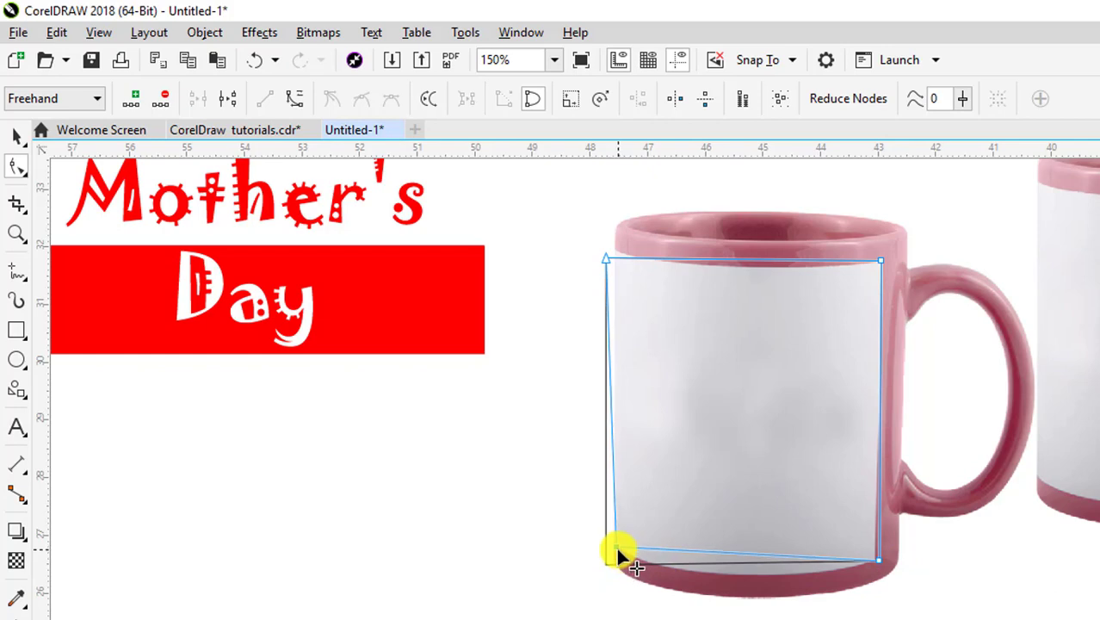
drag(605, 257, 614, 250)
scroll(912, 580, up, 4)
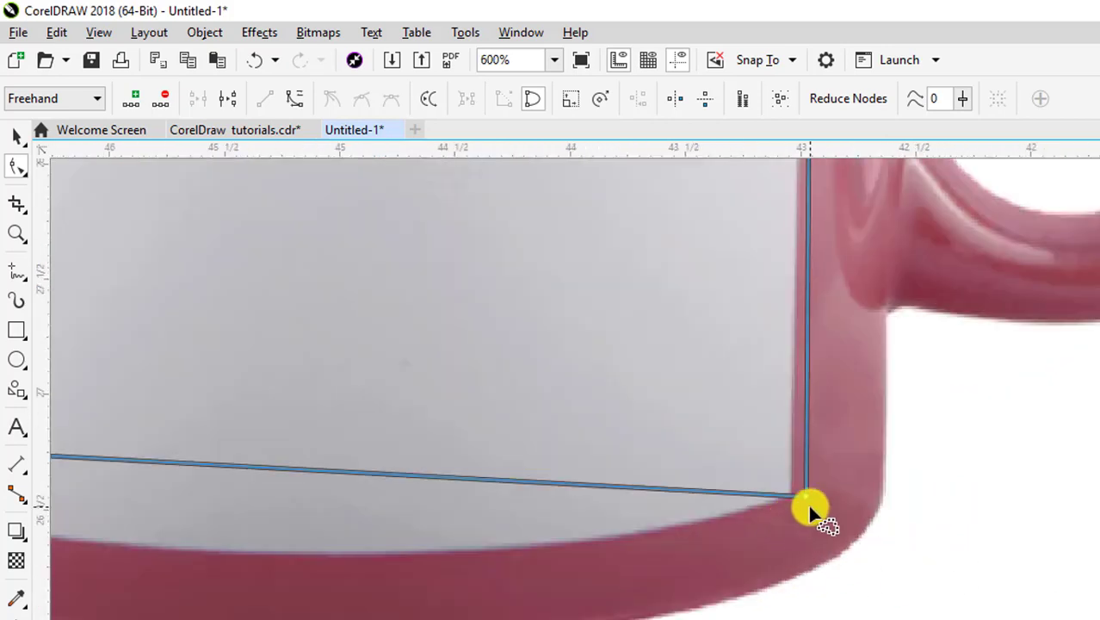
drag(807, 498, 790, 491)
scroll(790, 492, down, 2)
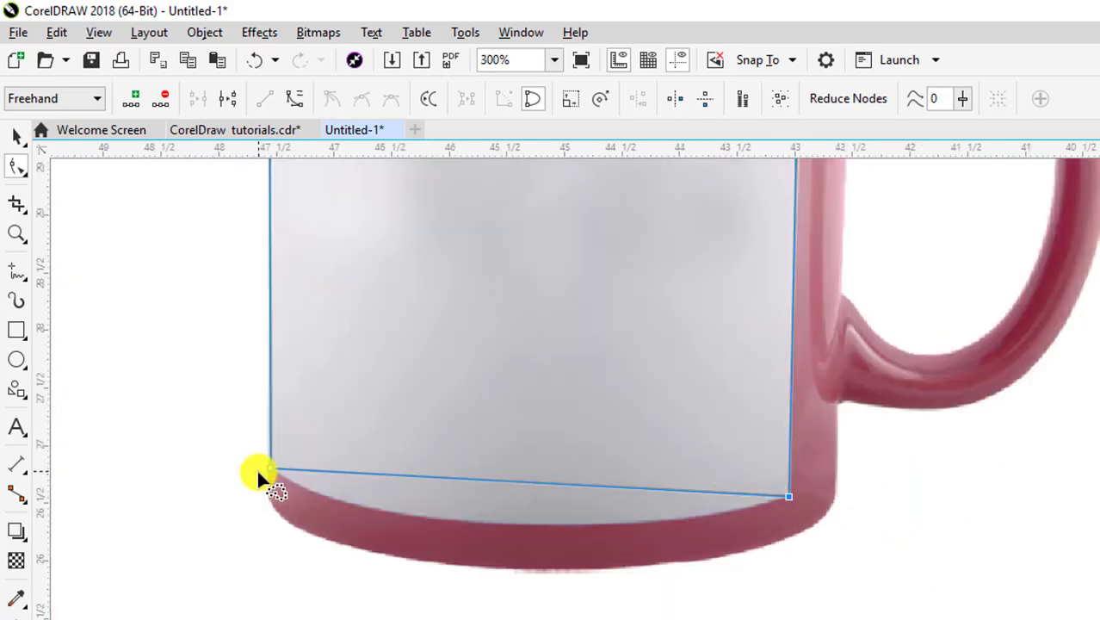
scroll(509, 387, left, 3)
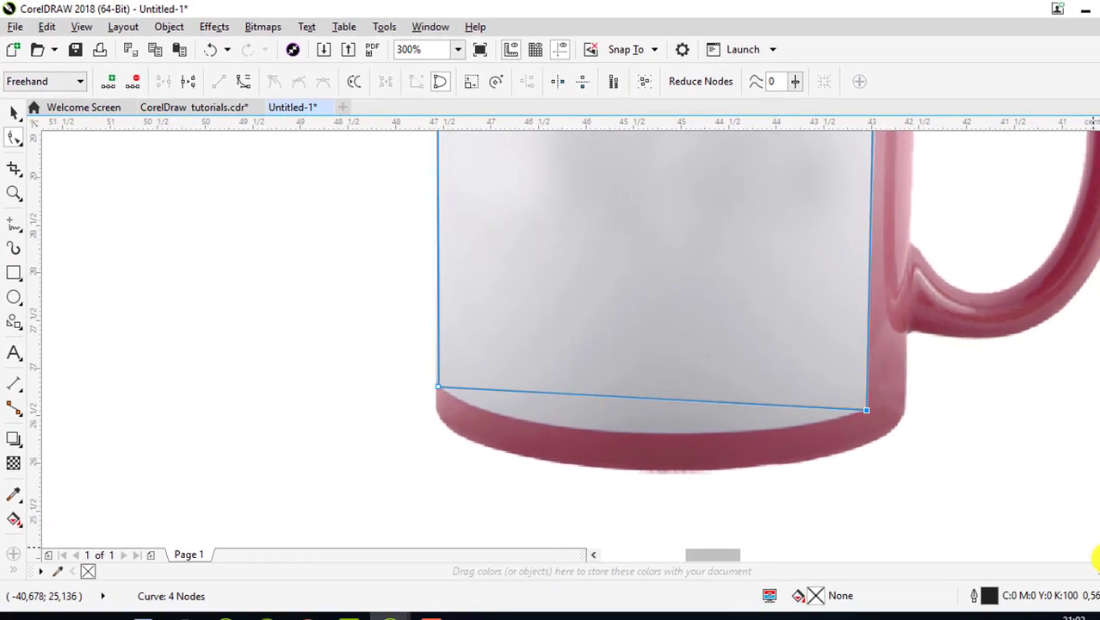
scroll(772, 434, right, 2)
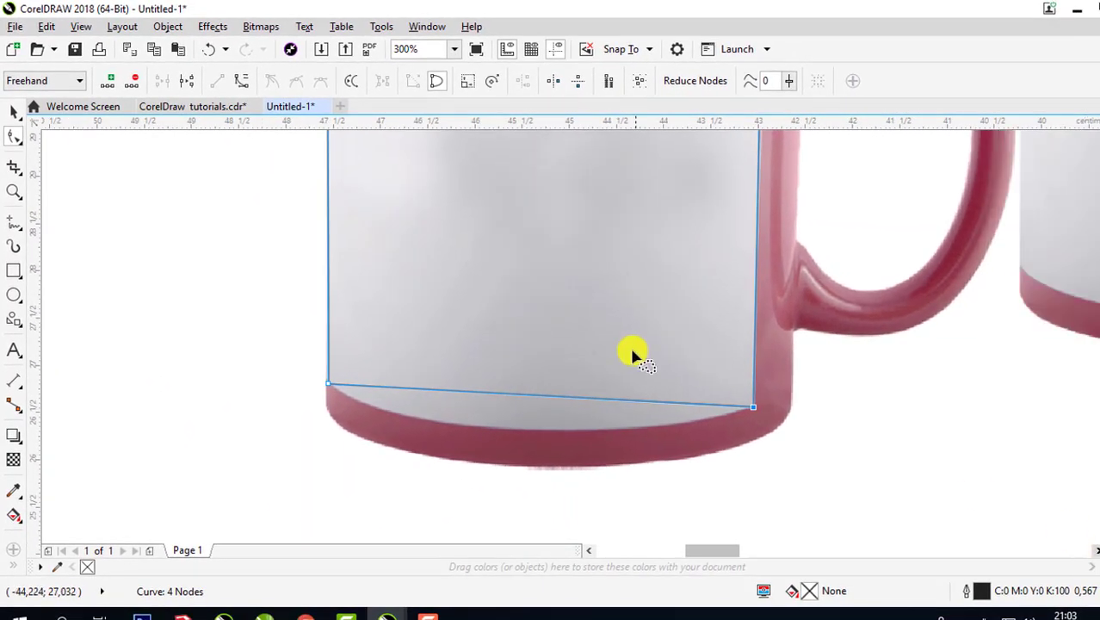
click(14, 439)
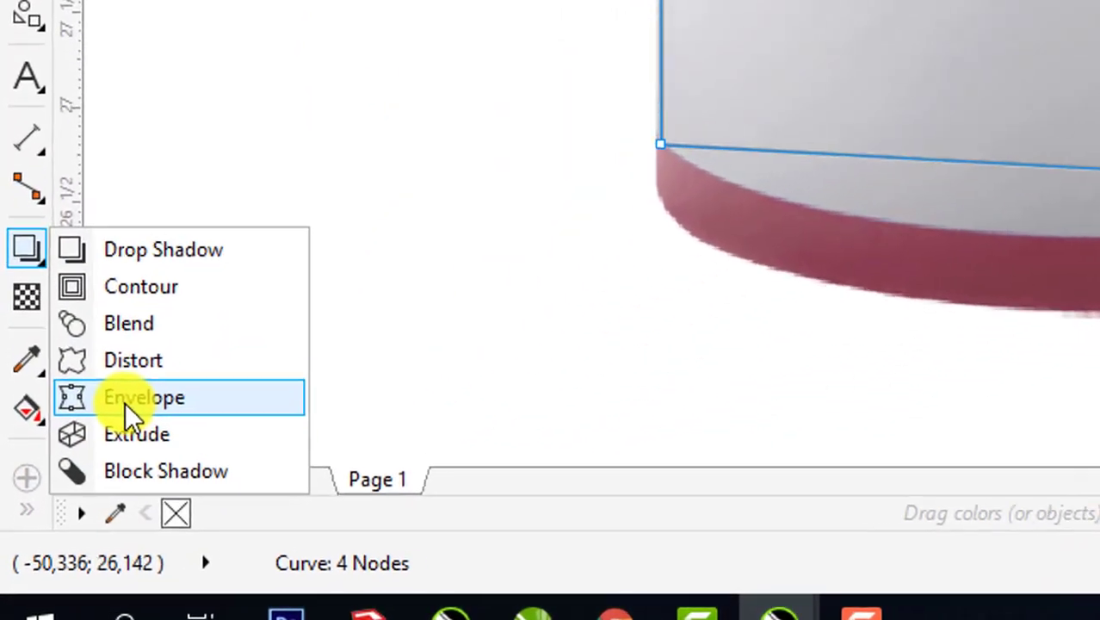
click(146, 391)
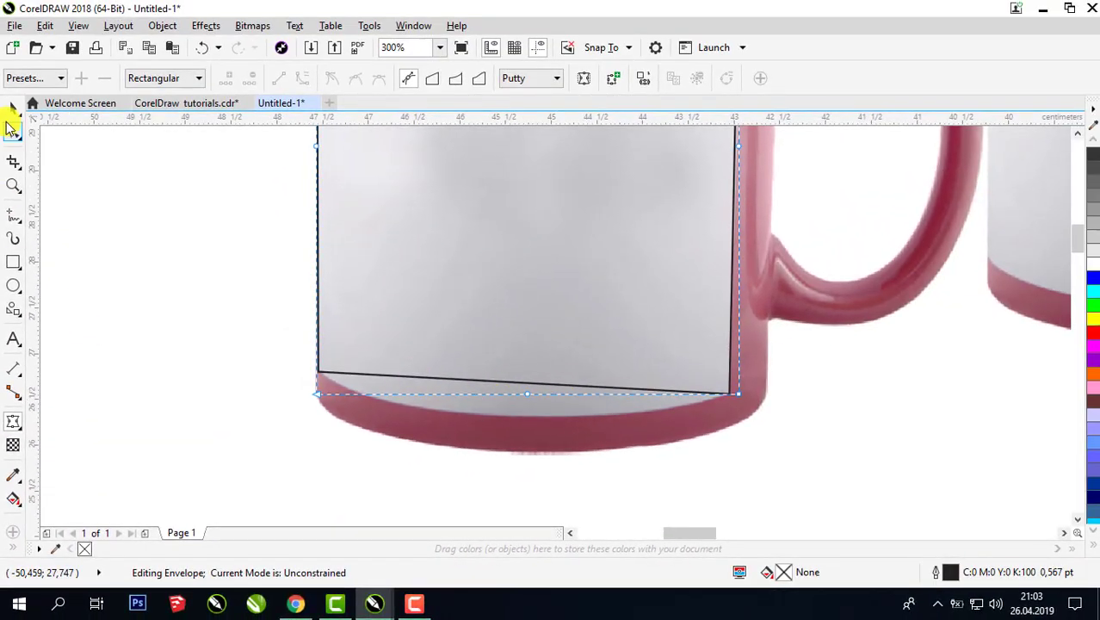
click(13, 110)
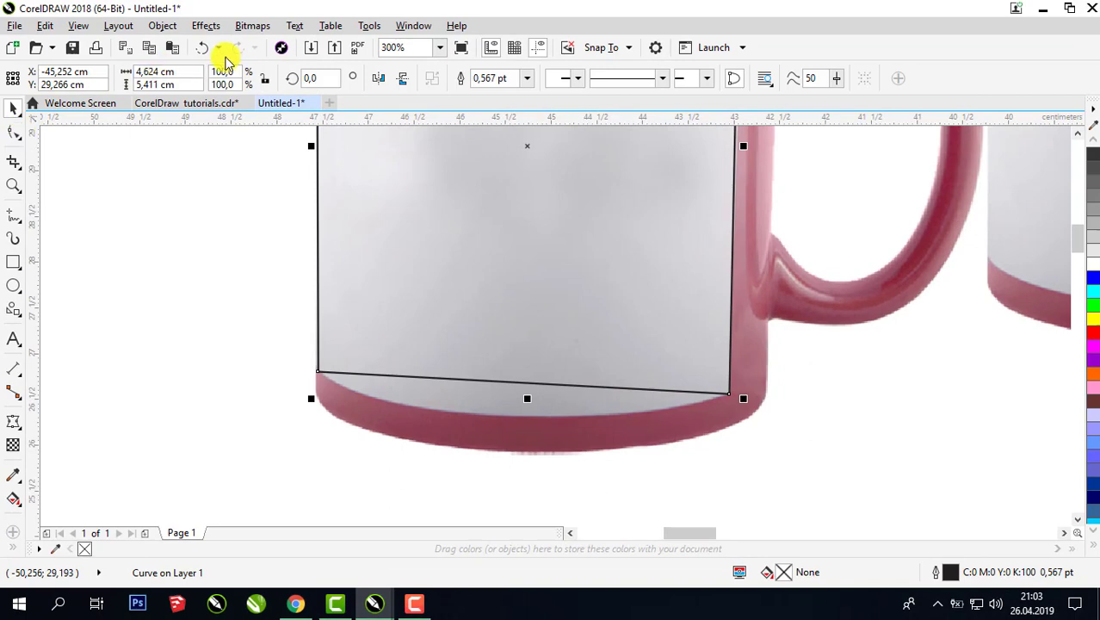
Step: Convert the outline's lower edge to a curve and bend it to follow the rounded bottom of the white print area
click(13, 132)
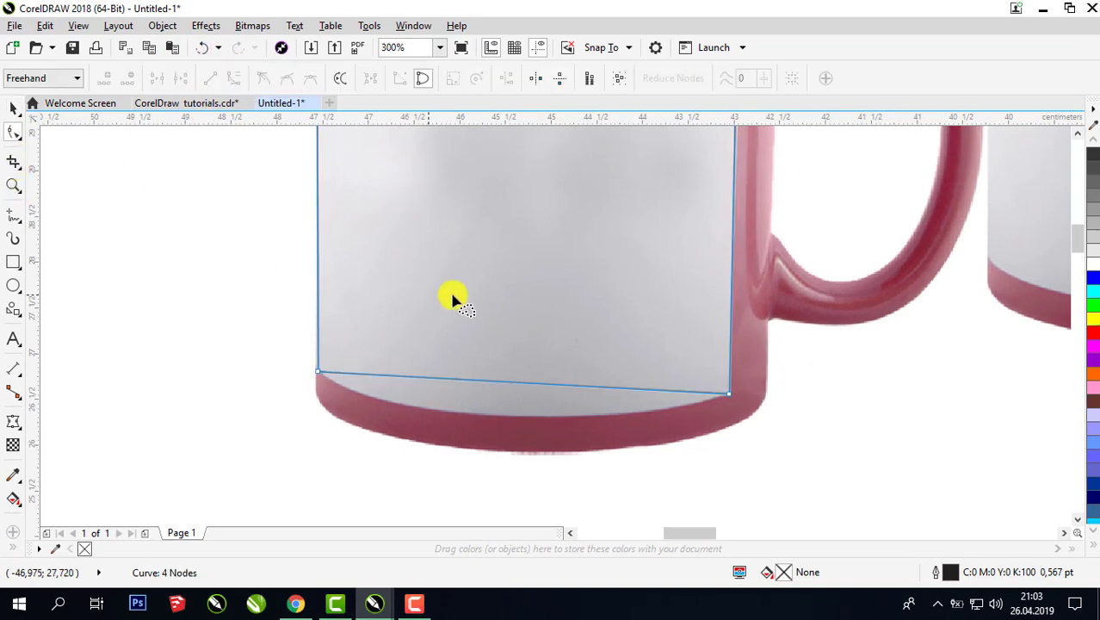
click(510, 385)
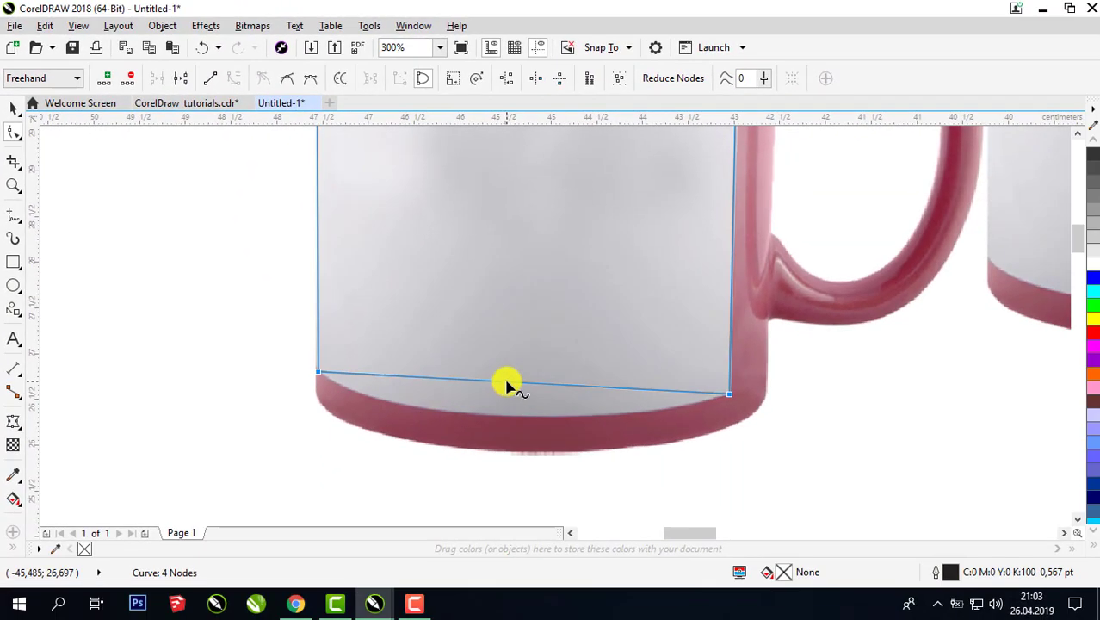
drag(562, 424, 552, 470)
drag(498, 424, 500, 420)
click(332, 387)
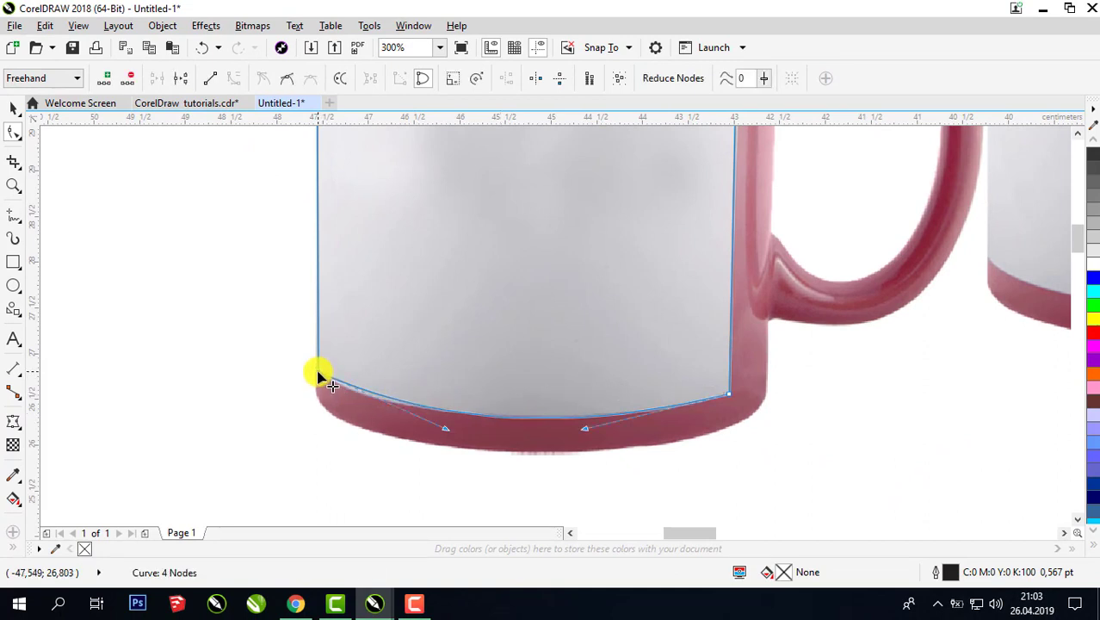
drag(442, 428, 414, 432)
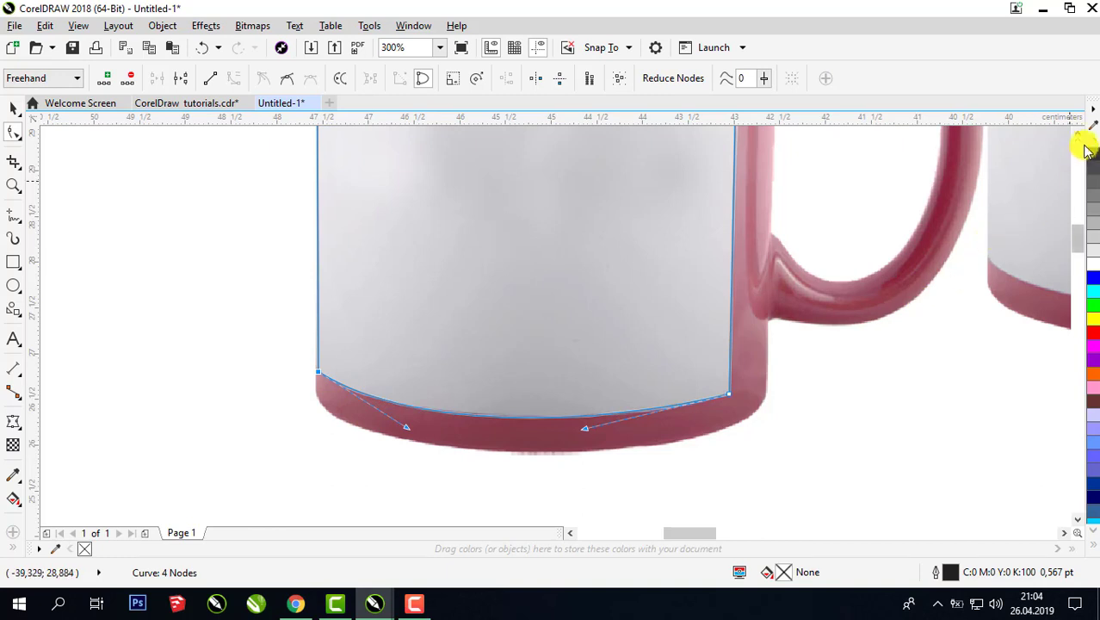
Step: Convert the outline's upper edge to a curve, bend it along the mug's rim and refine its left corner node
scroll(1077, 135, up, 5)
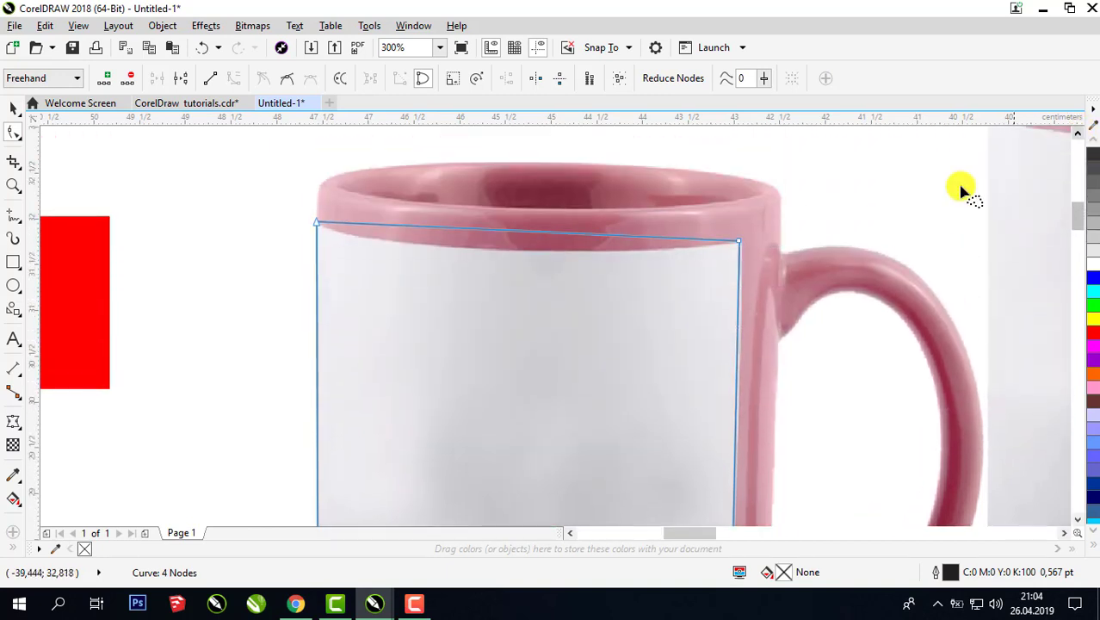
click(526, 232)
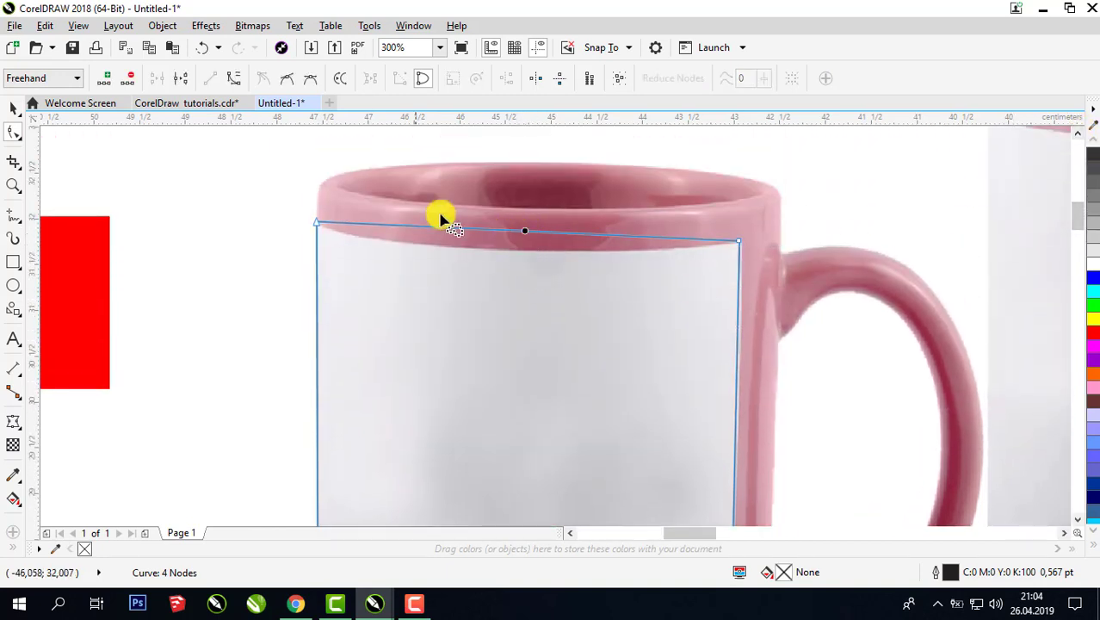
click(234, 79)
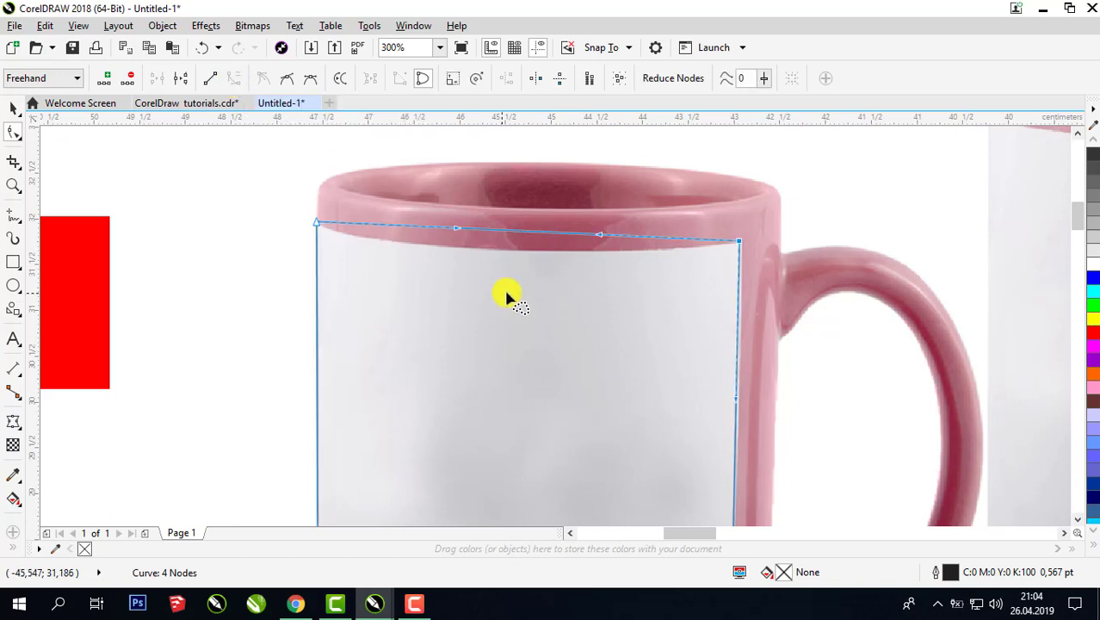
click(510, 241)
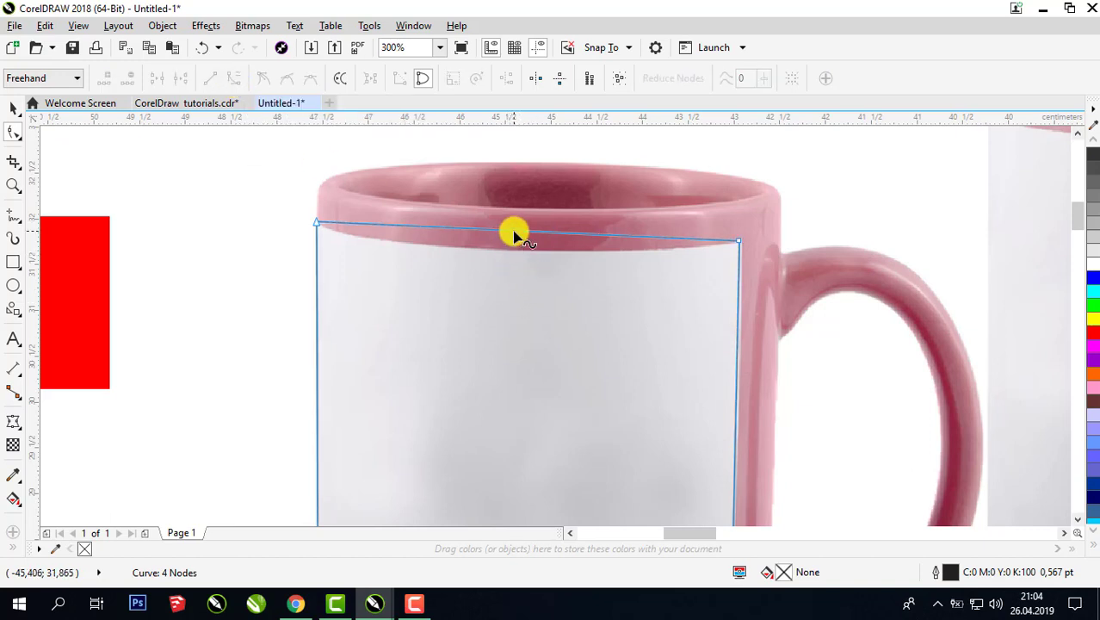
drag(513, 234, 490, 253)
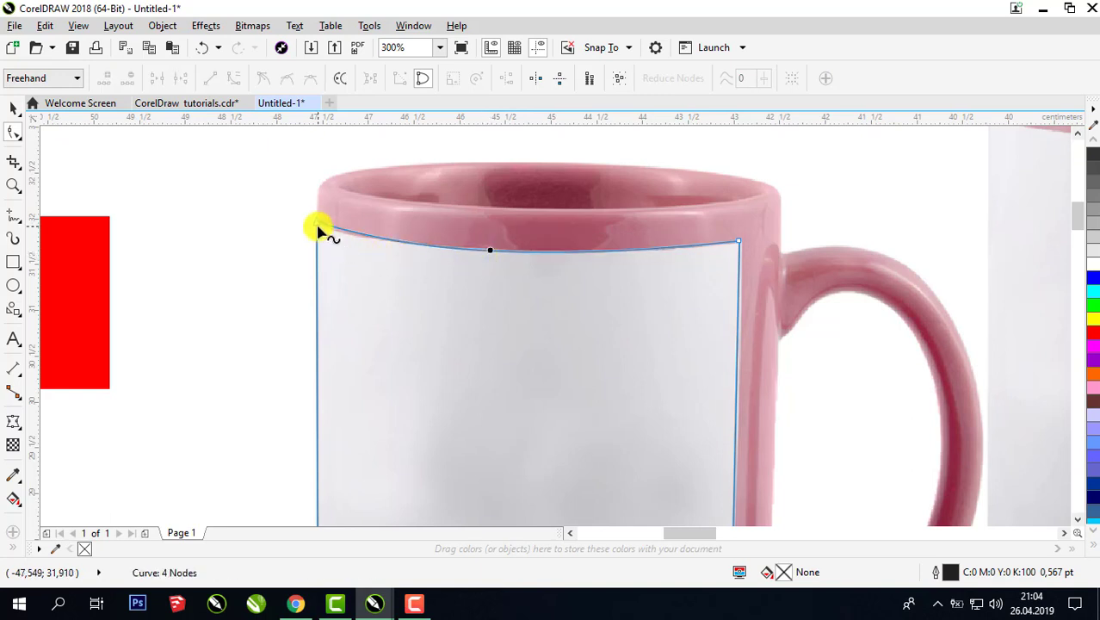
click(318, 231)
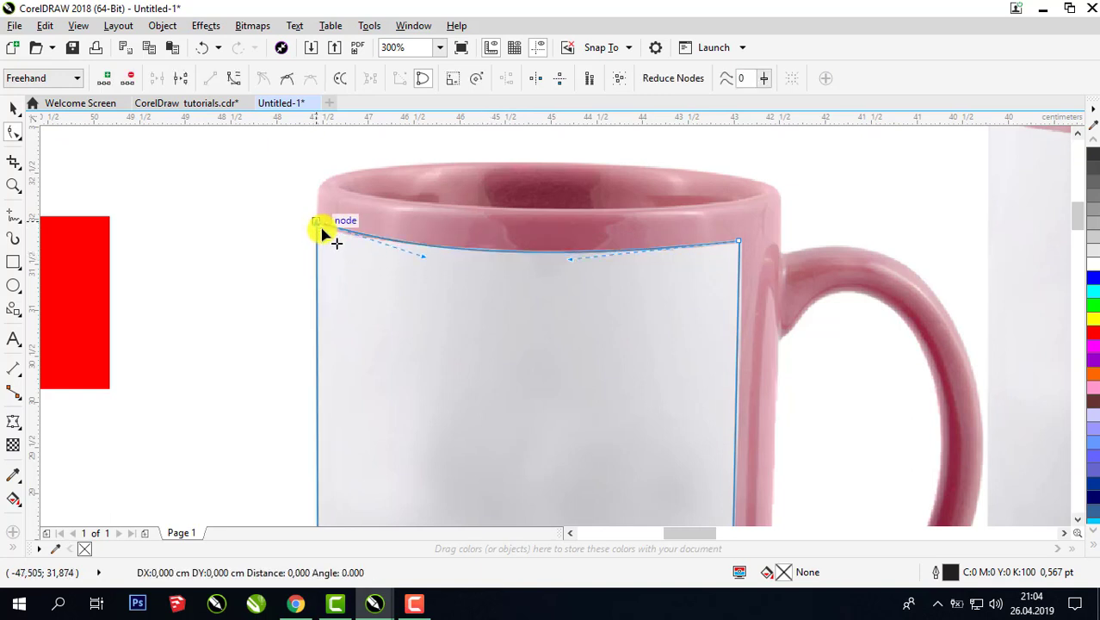
scroll(321, 227, up, 2)
drag(302, 221, 309, 228)
scroll(591, 352, down, 1)
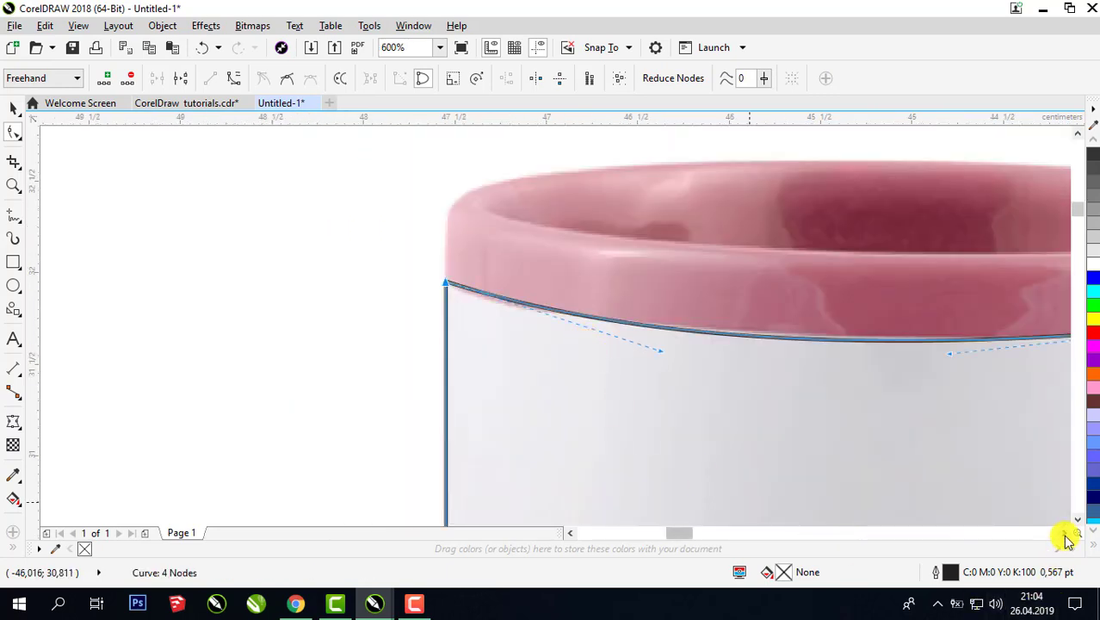
scroll(1067, 538, down, 2)
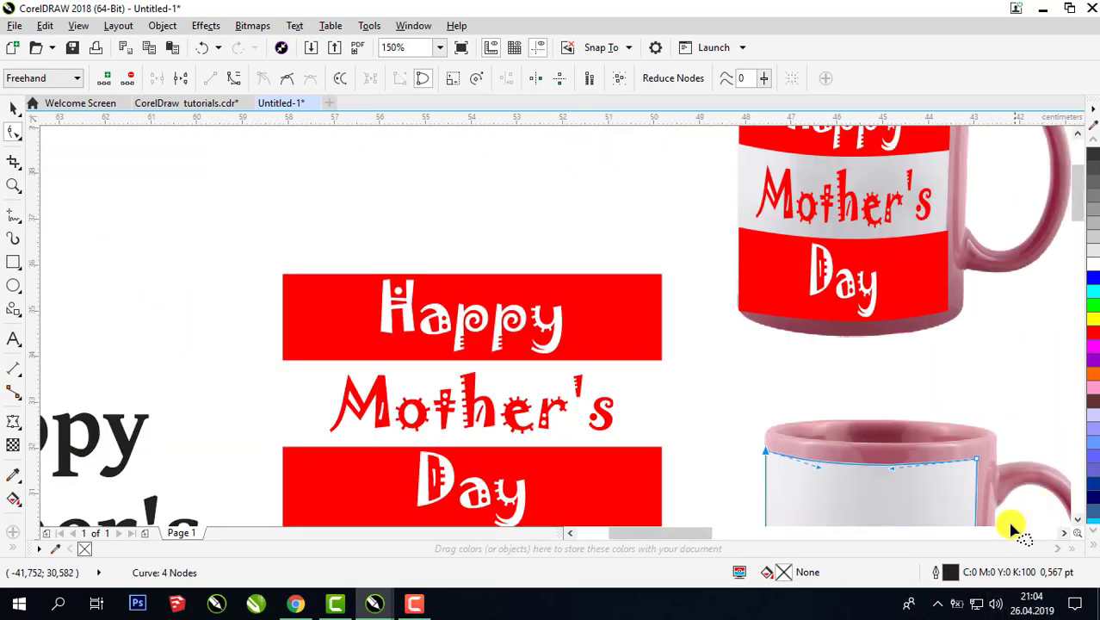
Step: Try the print-area shape with no outline, a light grey outline and a yellow outline
key(h)
drag(907, 485, 722, 279)
drag(783, 433, 745, 388)
click(13, 107)
click(663, 357)
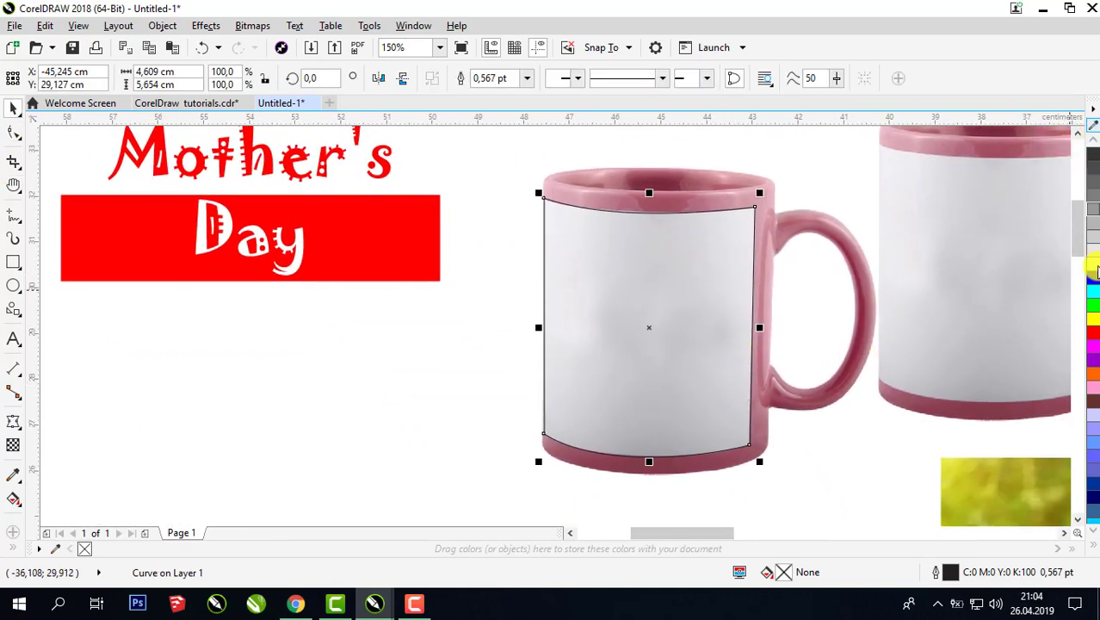
click(1094, 550)
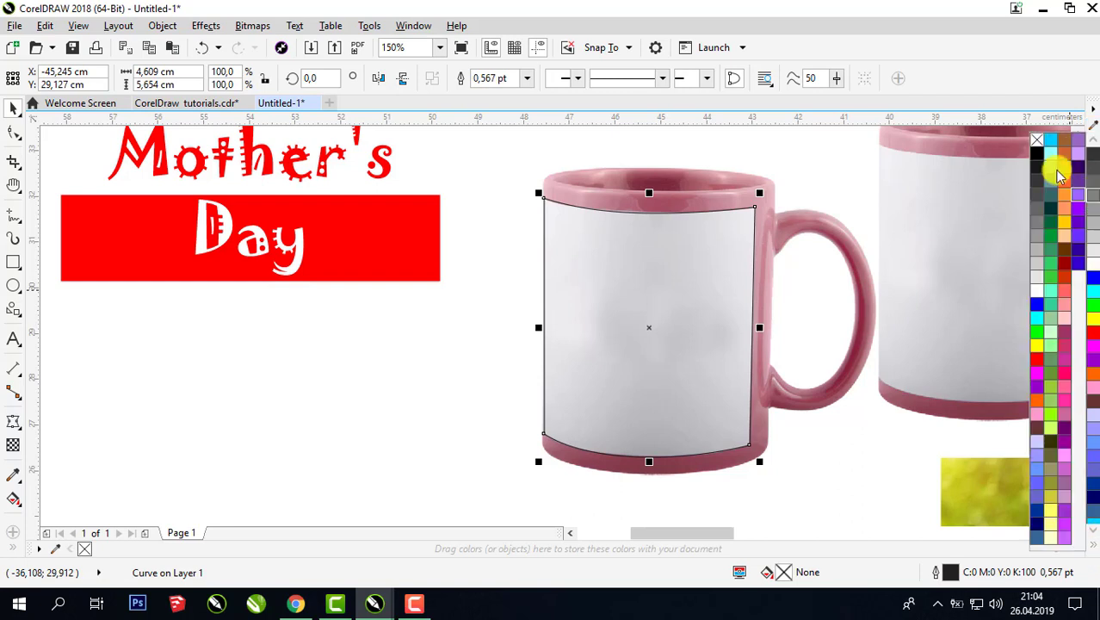
right_click(1041, 142)
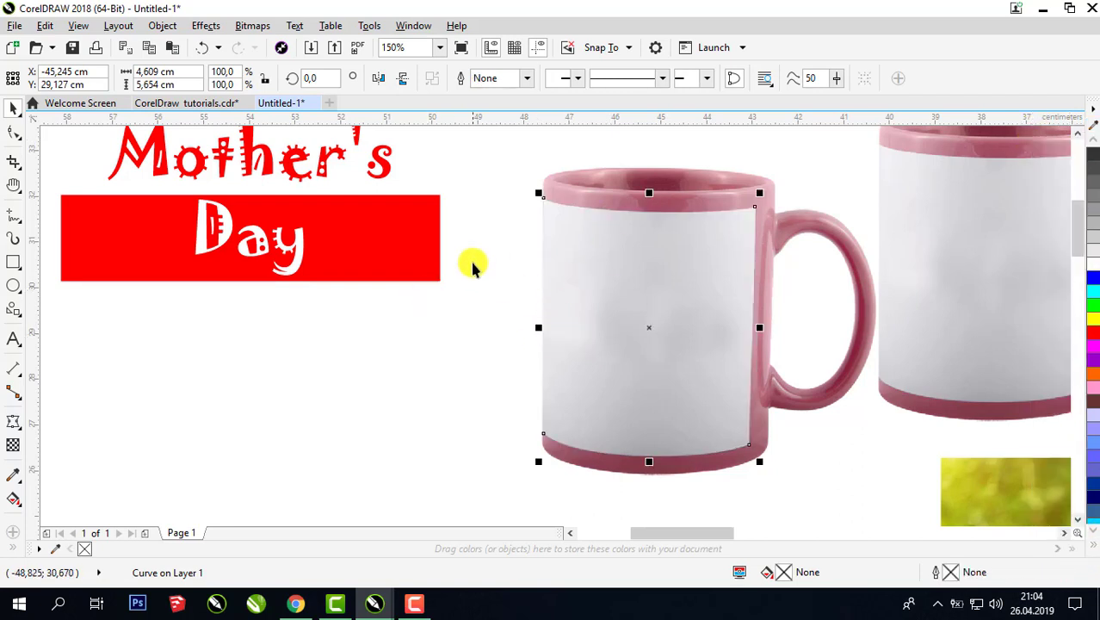
right_click(1092, 229)
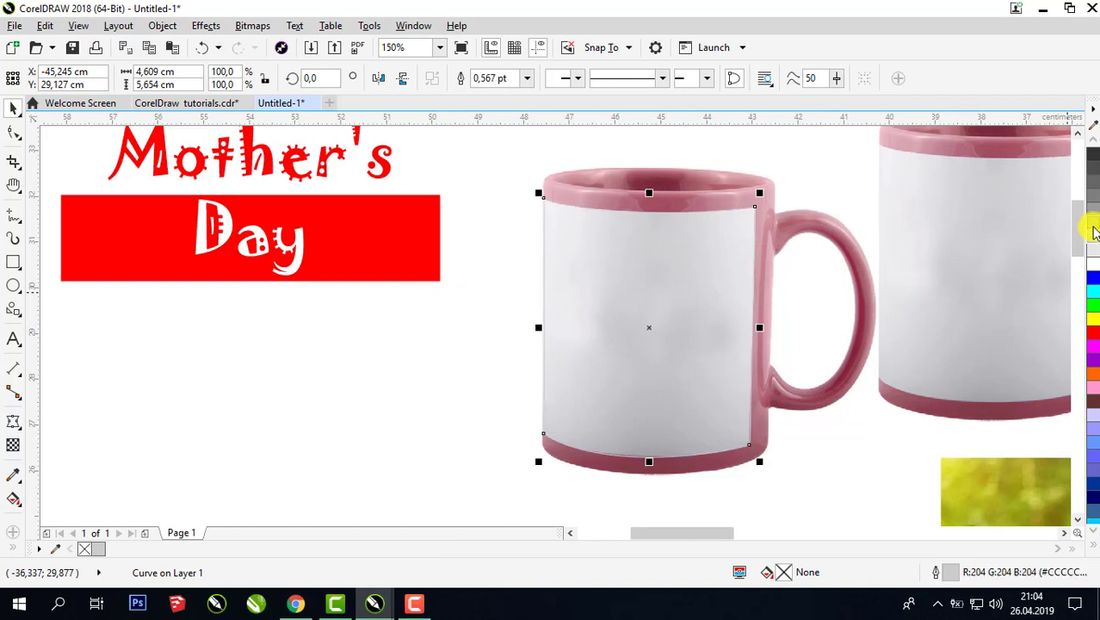
right_click(1091, 326)
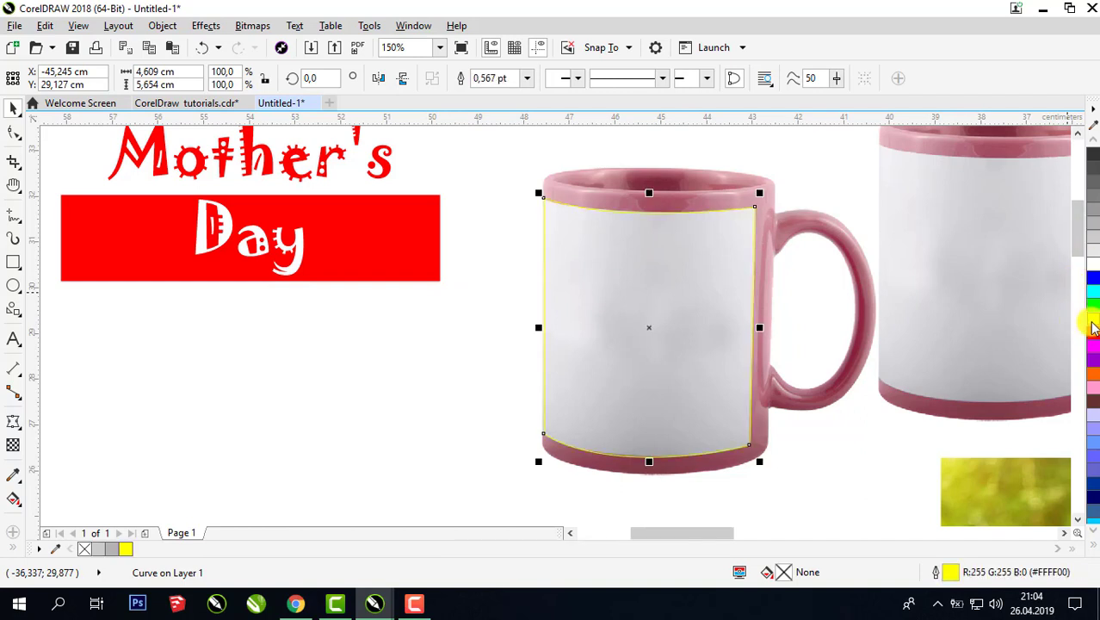
Step: Sample the pink of the mug's rim with the Color Eyedropper and apply it to the print-area shape's outline
click(11, 480)
click(740, 204)
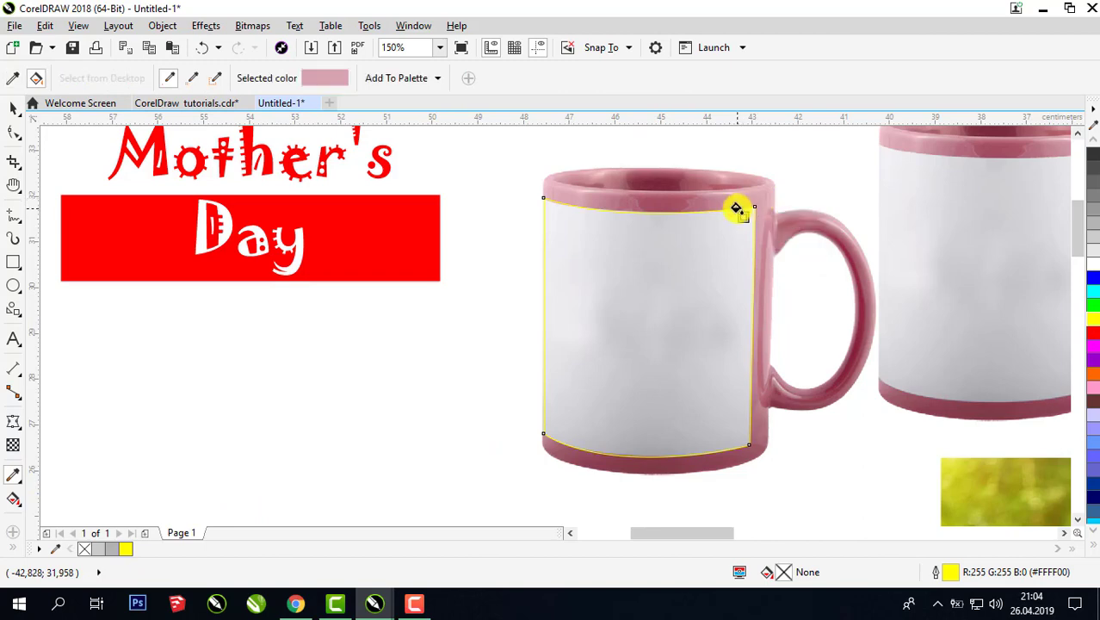
click(701, 209)
click(11, 110)
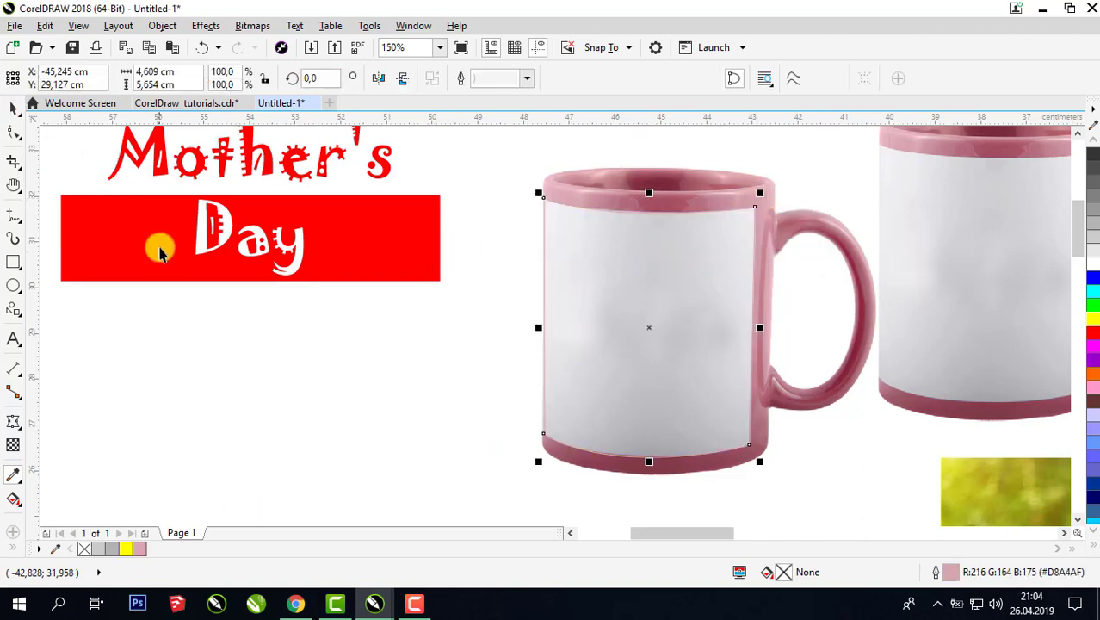
scroll(523, 184, down, 3)
scroll(1080, 142, up, 2)
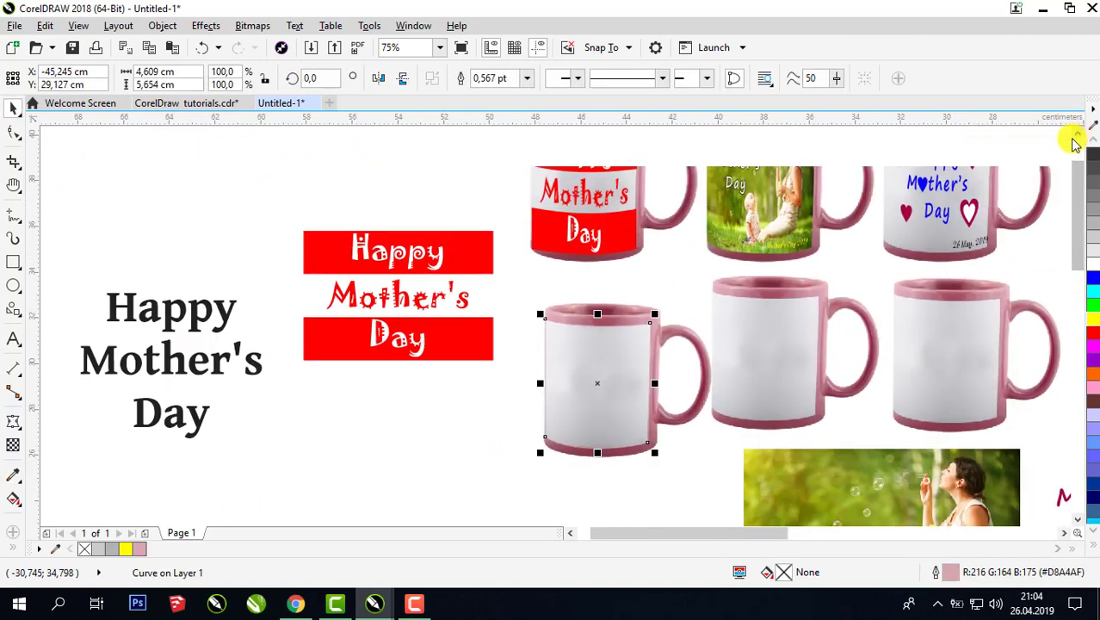
Step: Warp the striped Happy Mother's Day group with an envelope created from the print-area shape on the blank mug
drag(293, 211, 510, 379)
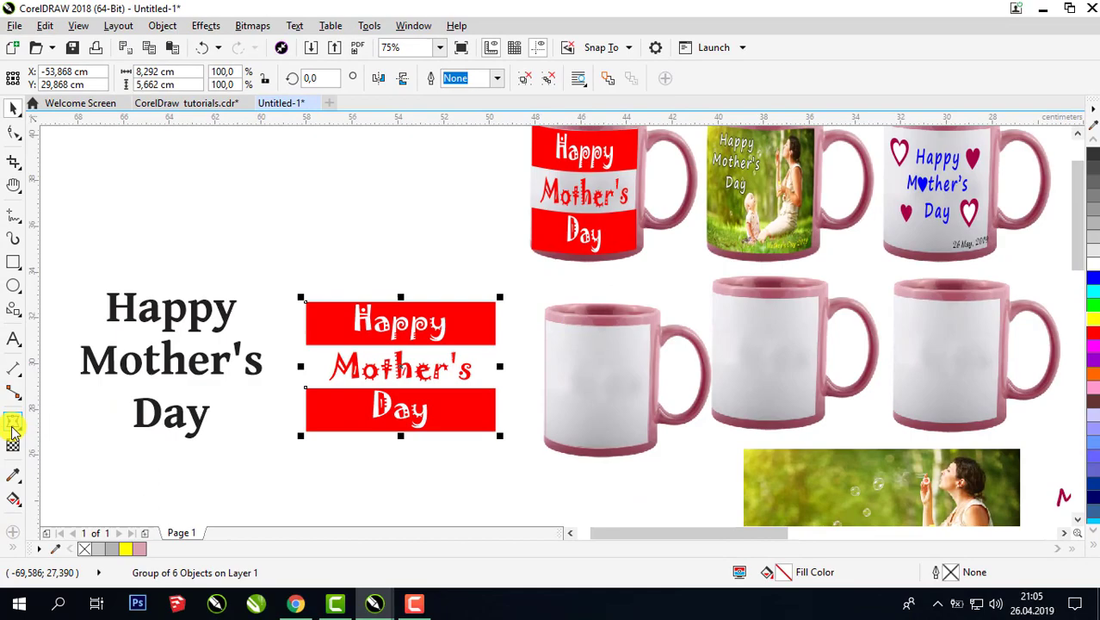
click(13, 426)
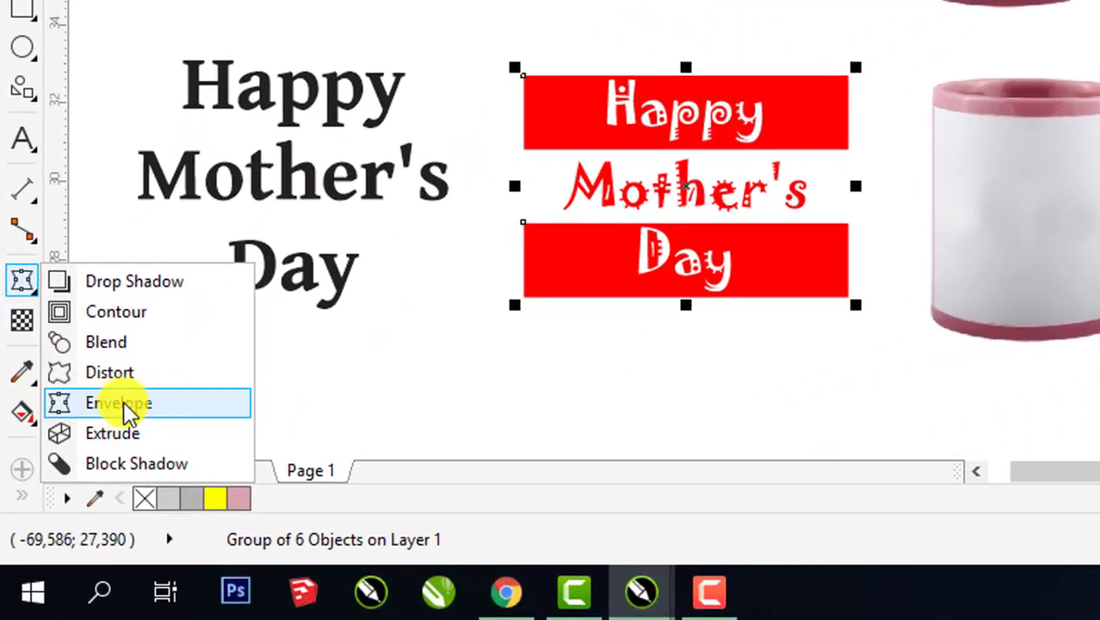
click(124, 411)
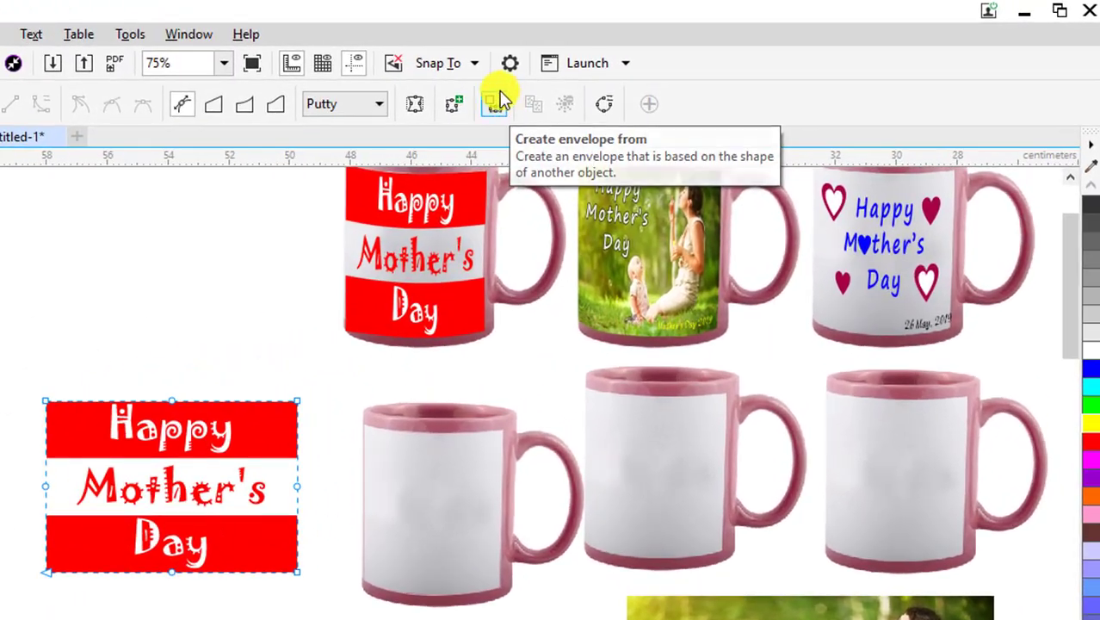
click(581, 91)
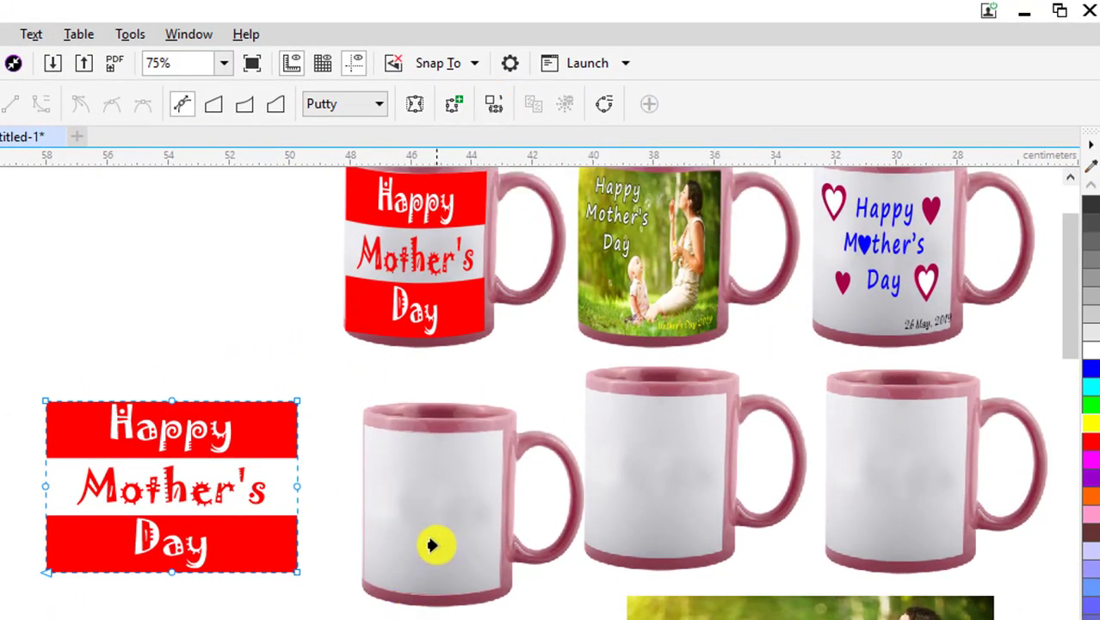
click(423, 508)
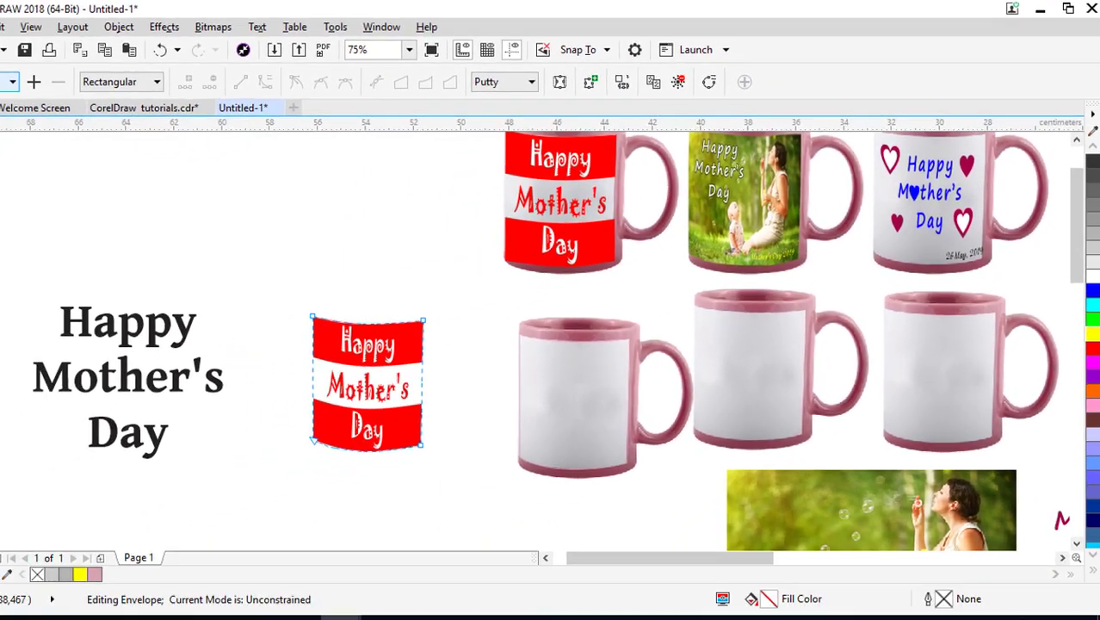
click(15, 108)
Step: Move the curved design closer to the mug, select it with the print-area shape and open the Align and Distribute settings
drag(410, 336, 449, 351)
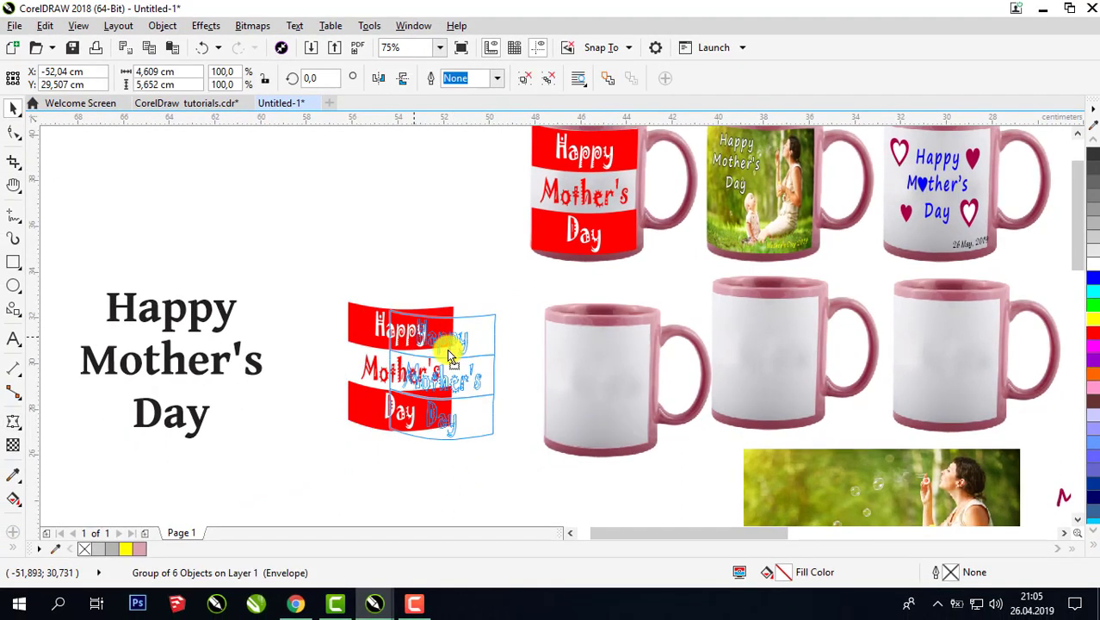
shift+click(590, 372)
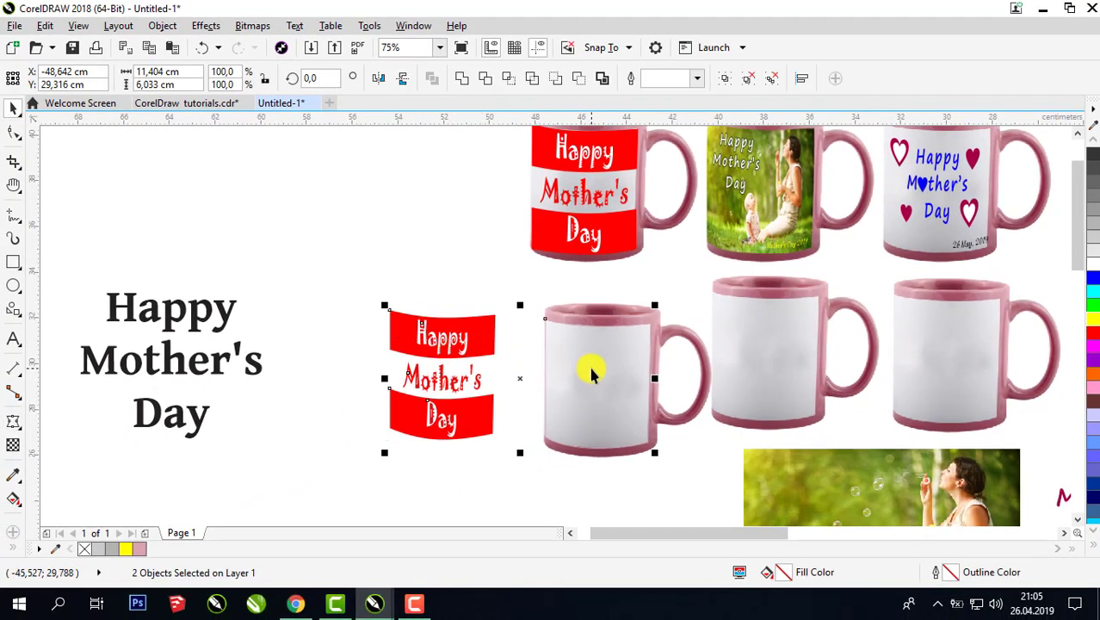
click(171, 28)
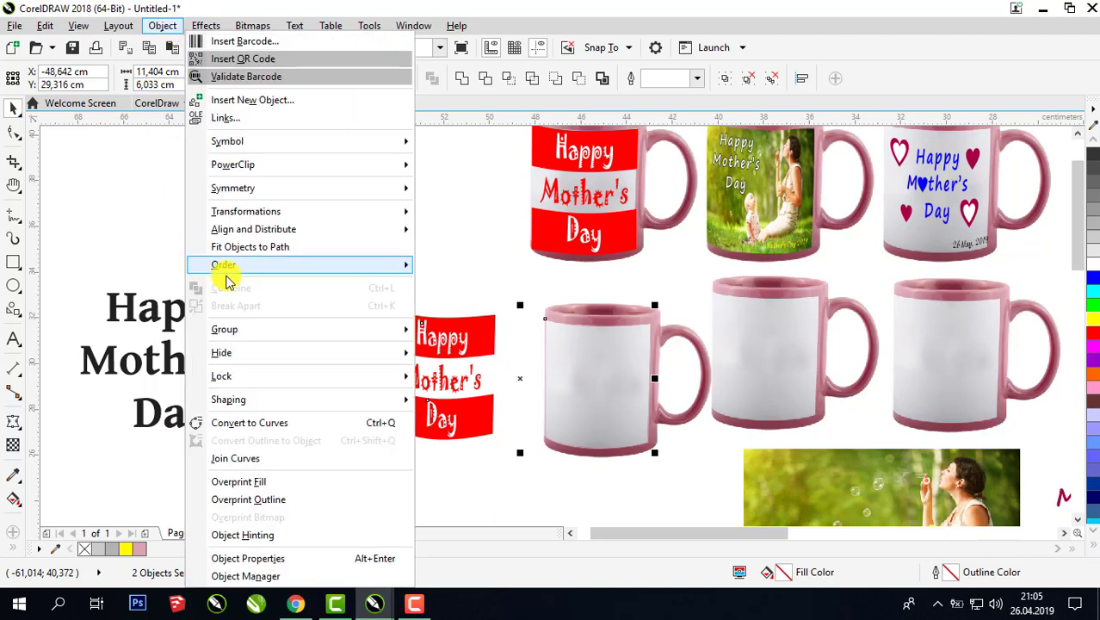
mouse_move(286, 233)
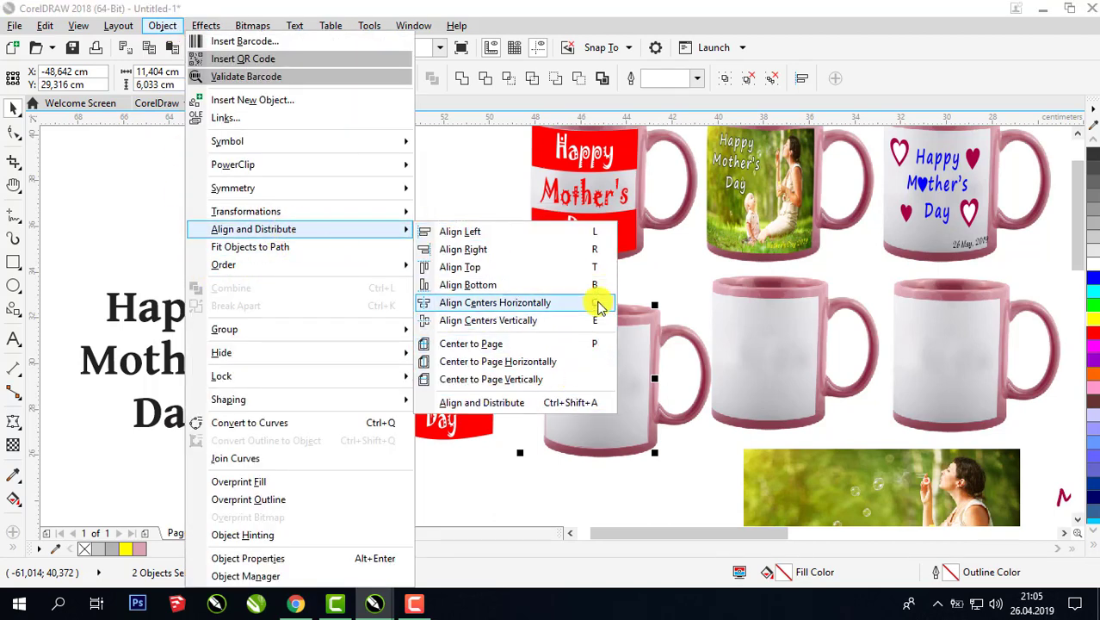
click(495, 401)
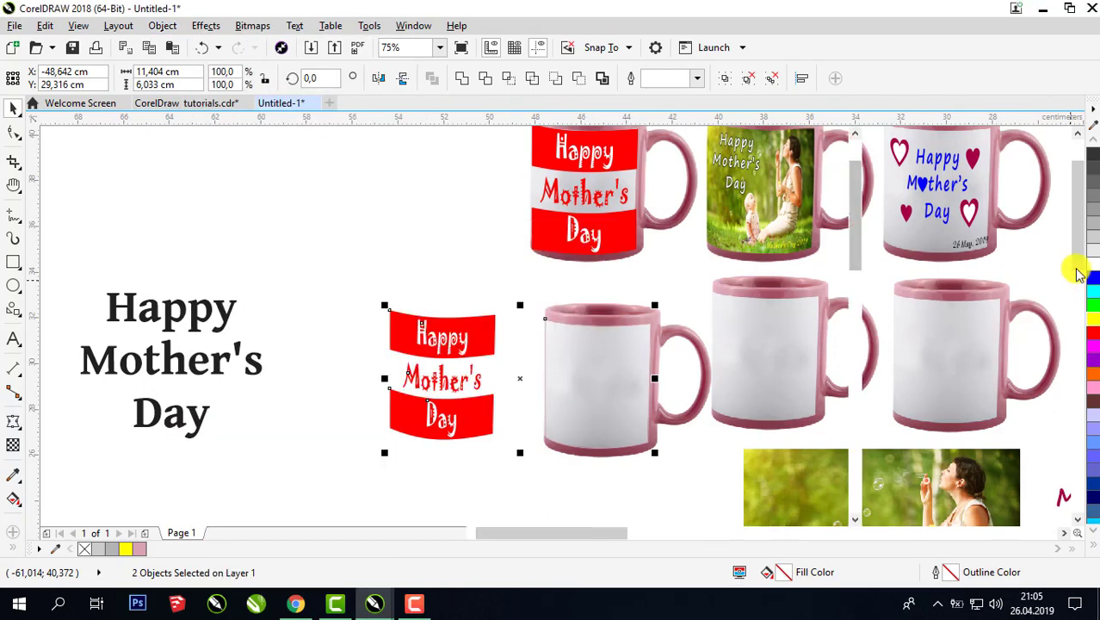
Step: Try centring the curved design on the print-area shape horizontally and vertically, and undo the alignment
drag(376, 343, 359, 334)
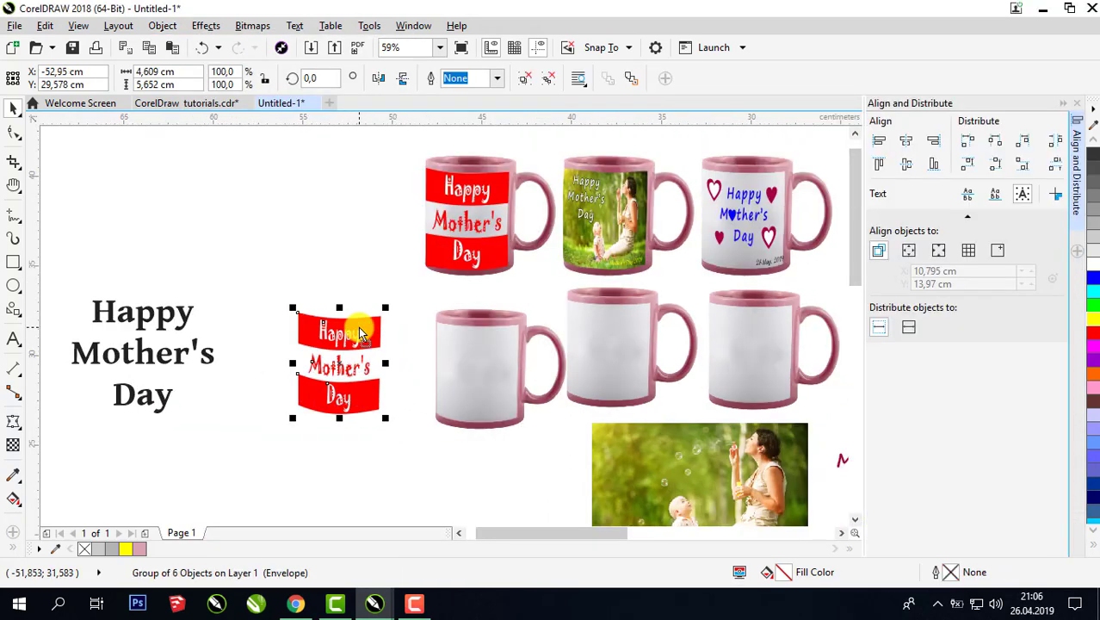
shift+click(466, 365)
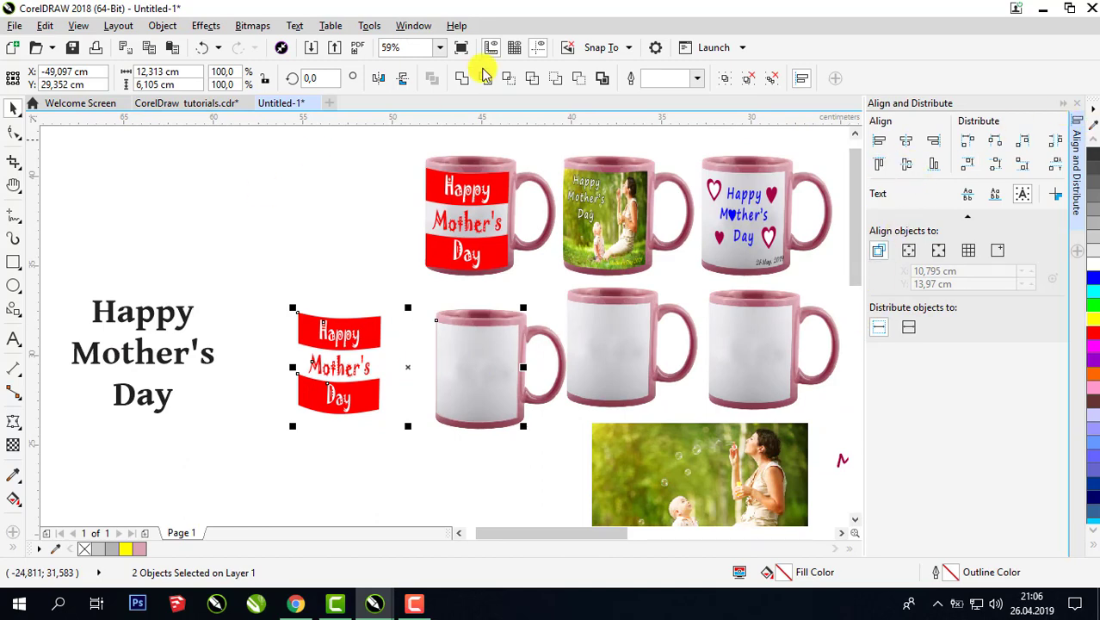
click(908, 142)
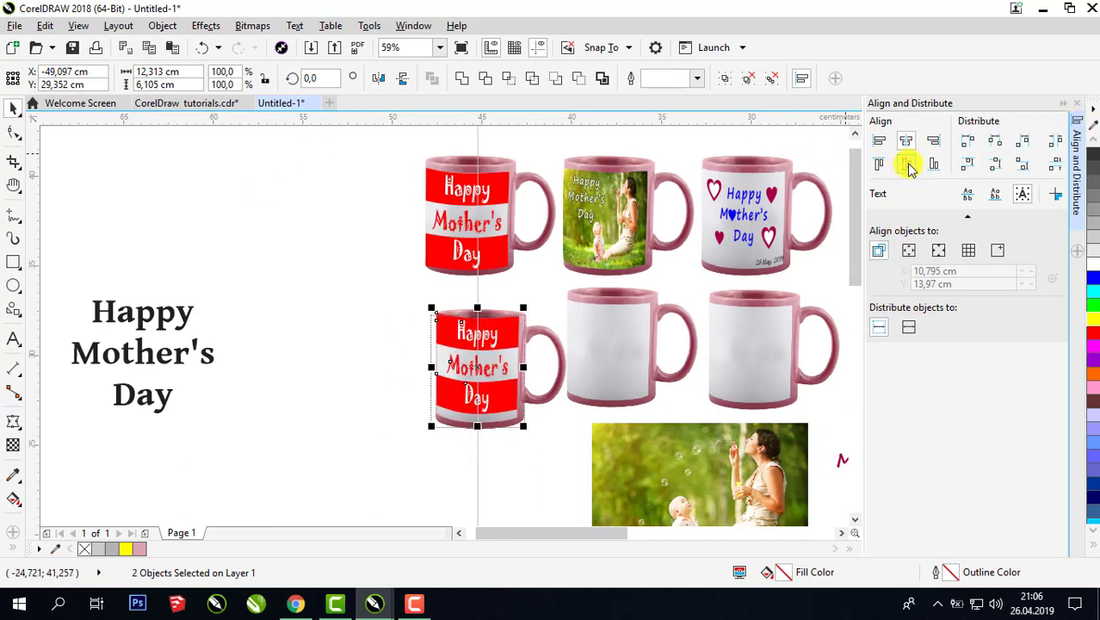
click(908, 164)
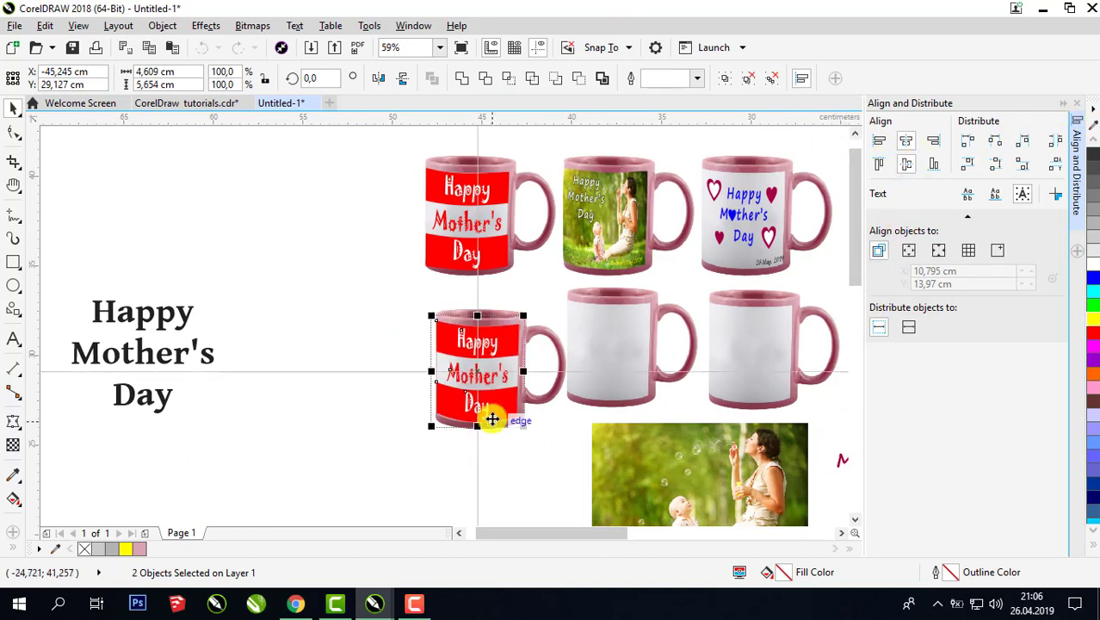
click(510, 469)
click(213, 52)
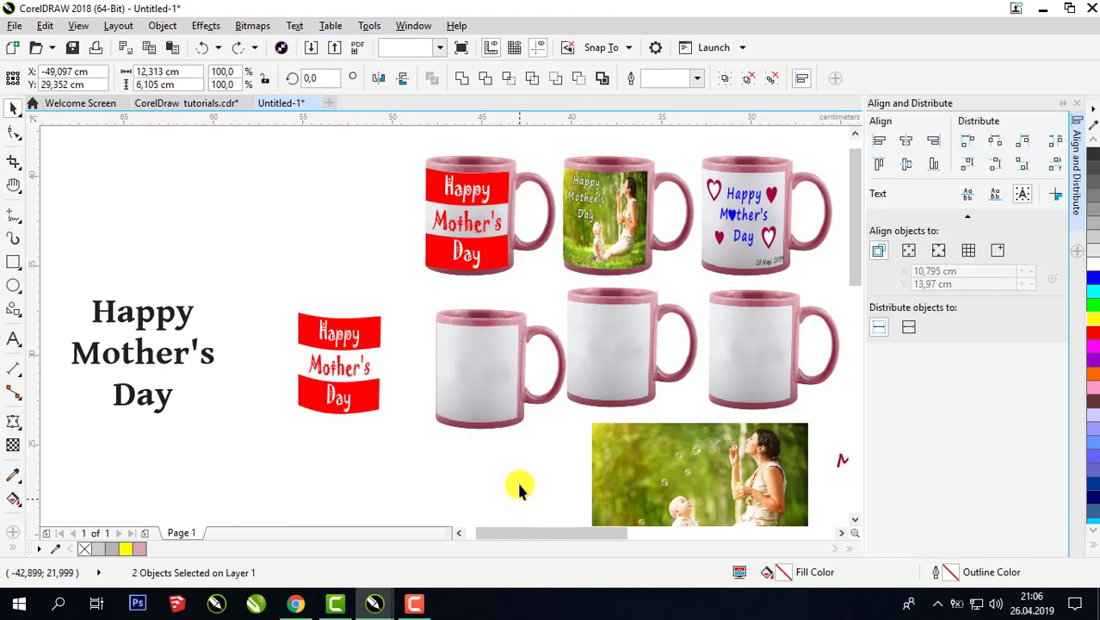
Step: Delete the two other blank mugs and replace them with two copies of the first blank mug including its print-area shape
click(623, 356)
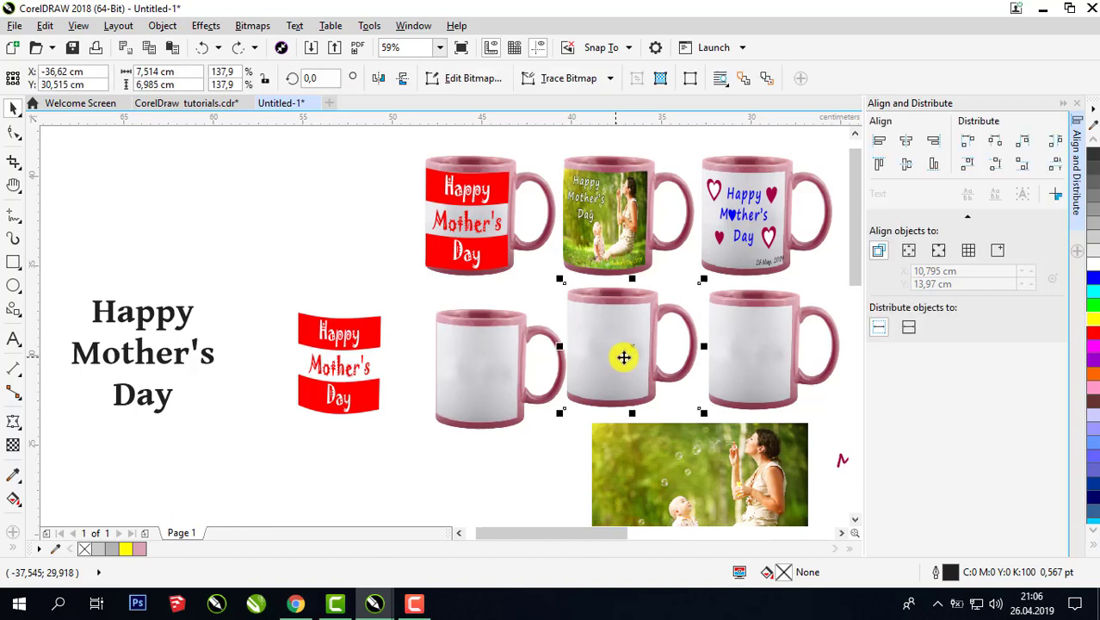
right_click(759, 346)
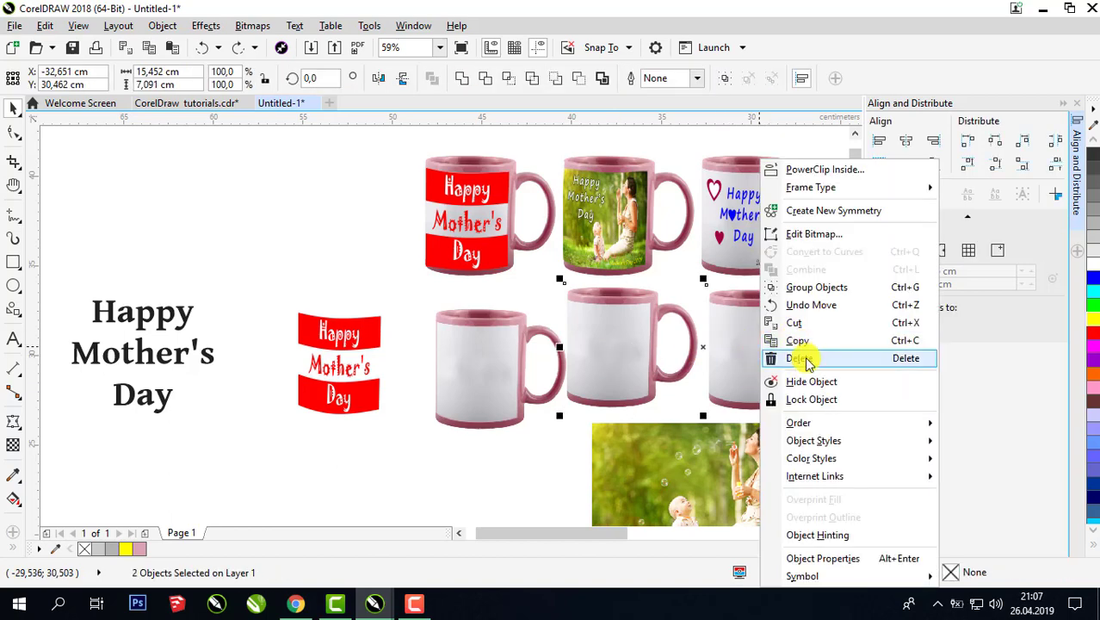
click(807, 362)
drag(592, 474, 595, 473)
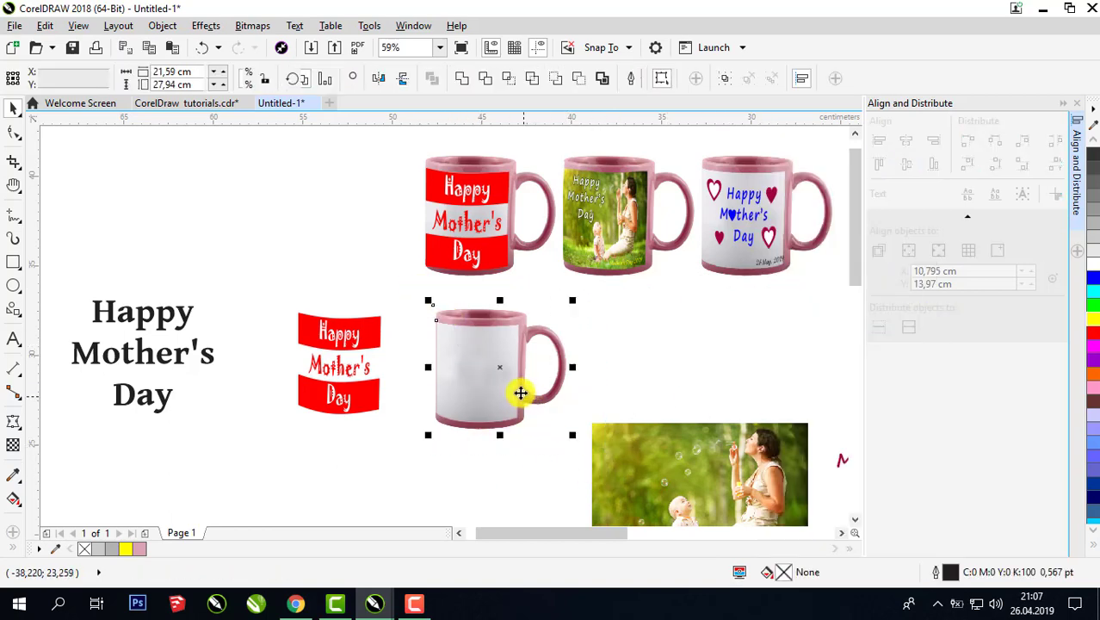
drag(498, 382, 778, 366)
right_click(654, 371)
Step: Centre the curved striped design on the first mug's print-area shape horizontally and vertically, and close the Align and Distribute settings
click(333, 385)
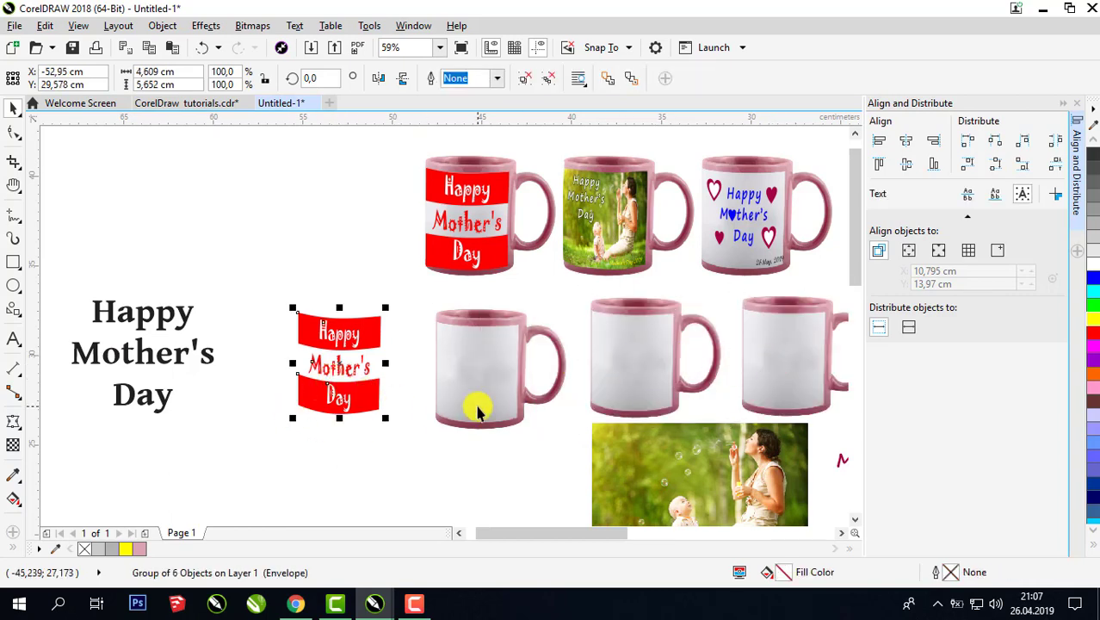
shift+click(483, 396)
click(905, 140)
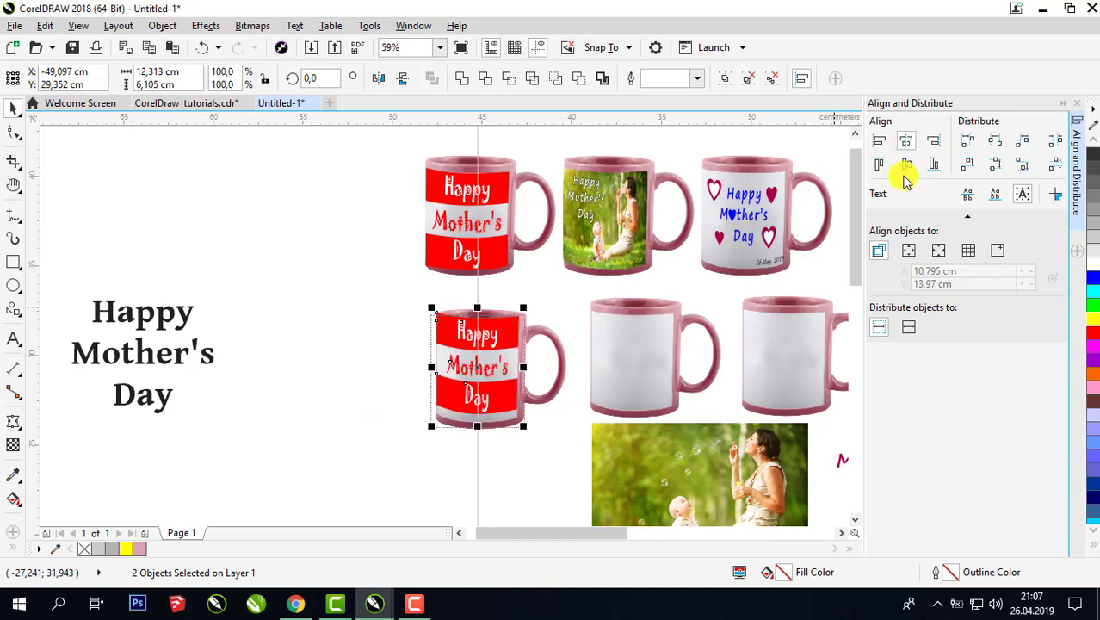
click(376, 291)
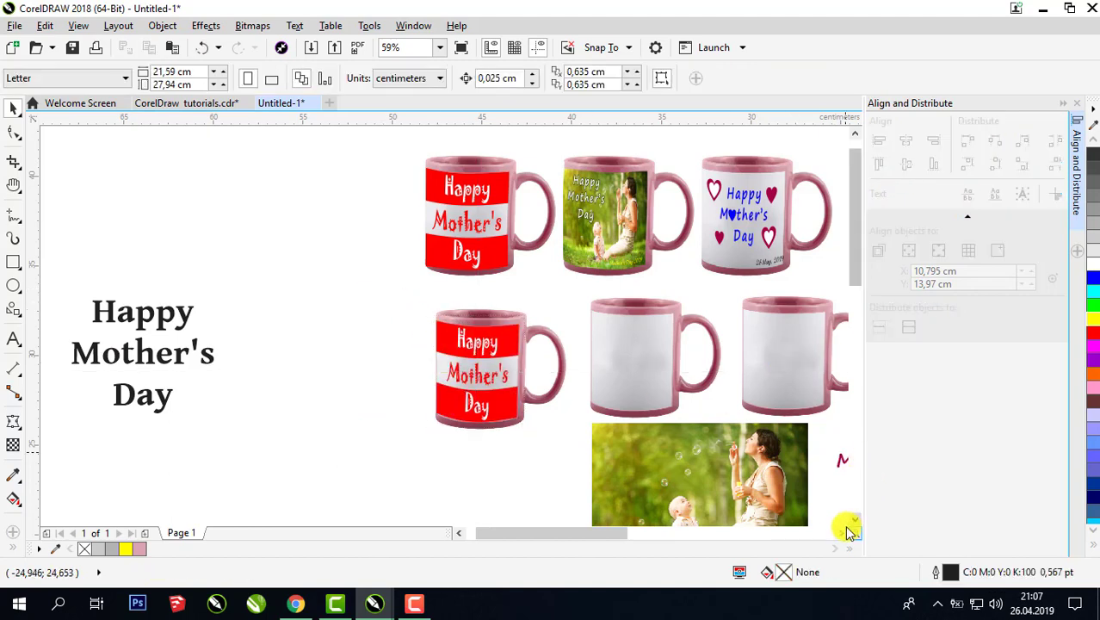
scroll(844, 535, down, 2)
click(1075, 102)
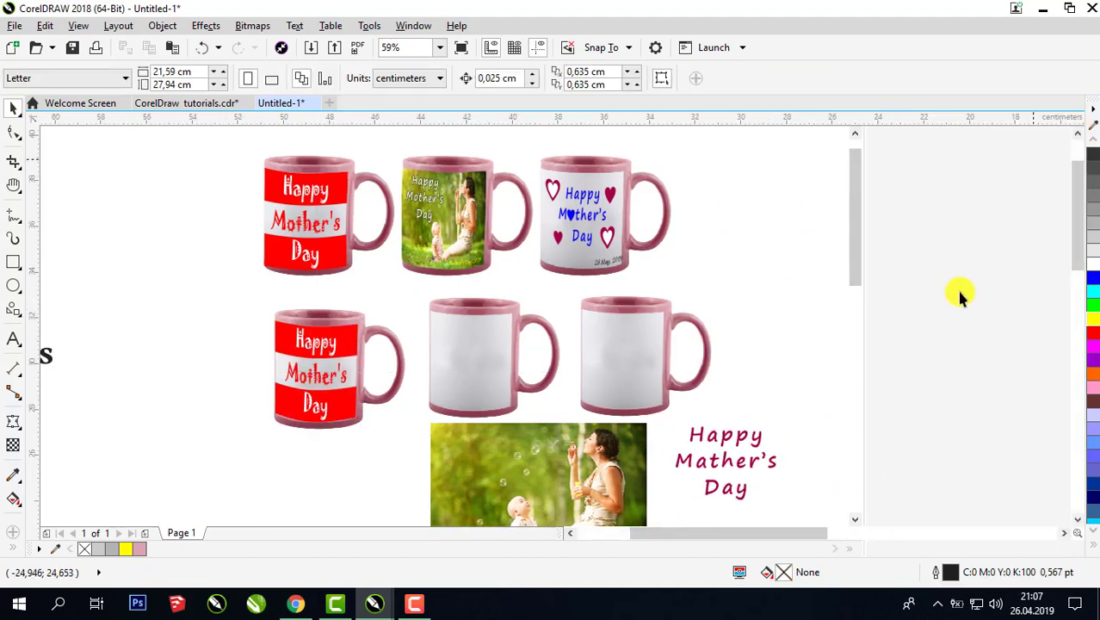
Step: Move the mother-and-baby photo to the empty area beside the finished striped mug and scale it to about 8.4 × 5.6 cm
scroll(942, 443, up, 3)
click(1076, 133)
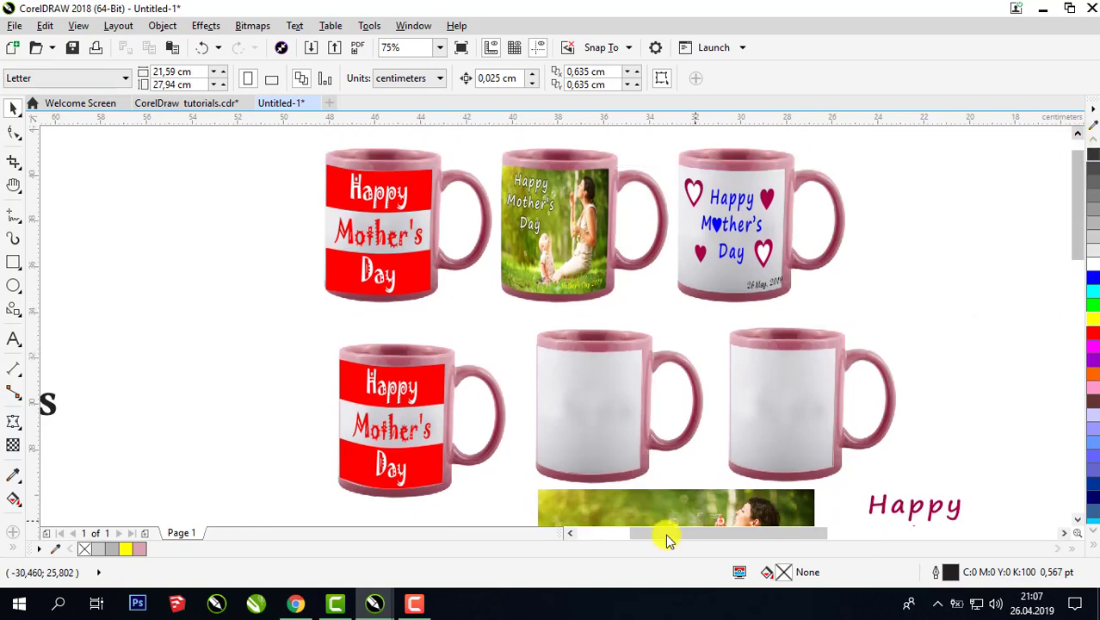
drag(643, 503, 202, 314)
drag(372, 488, 287, 435)
scroll(1080, 239, down, 1)
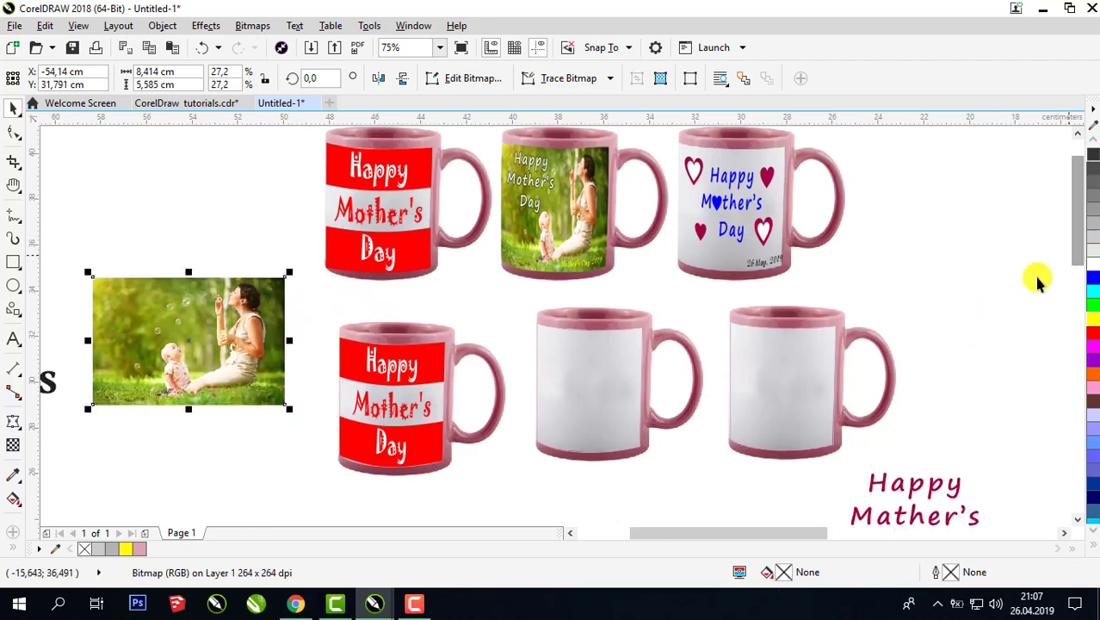
Step: Place the crimson "Happy Mather's Day" text on the photo's upper-left area and scale it to about 4 cm wide
drag(656, 535, 633, 531)
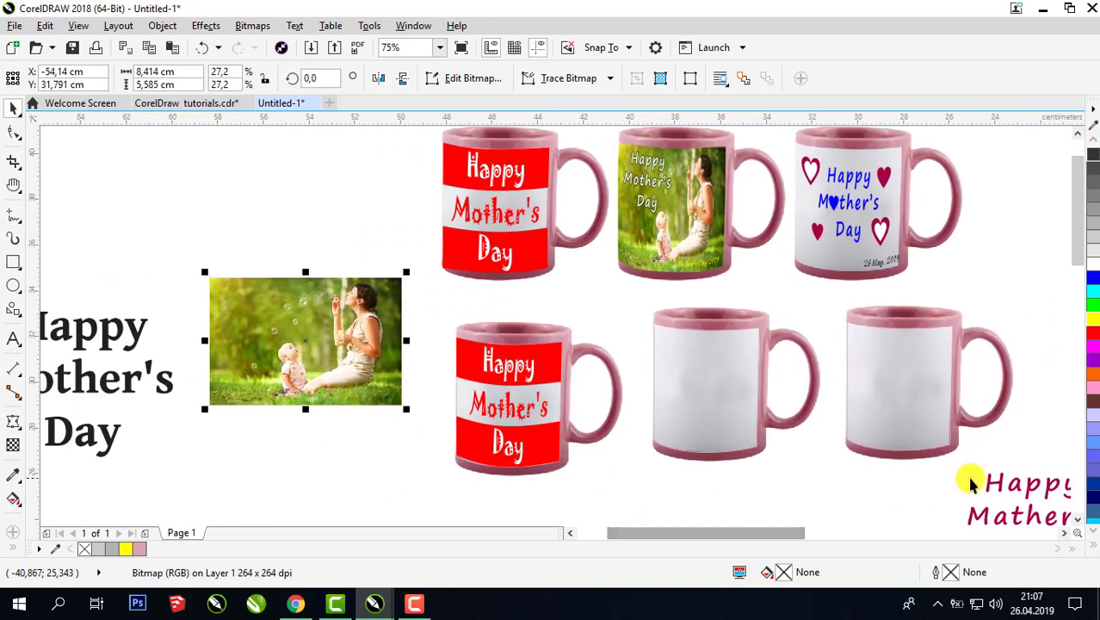
drag(1006, 483, 263, 303)
drag(357, 373, 318, 370)
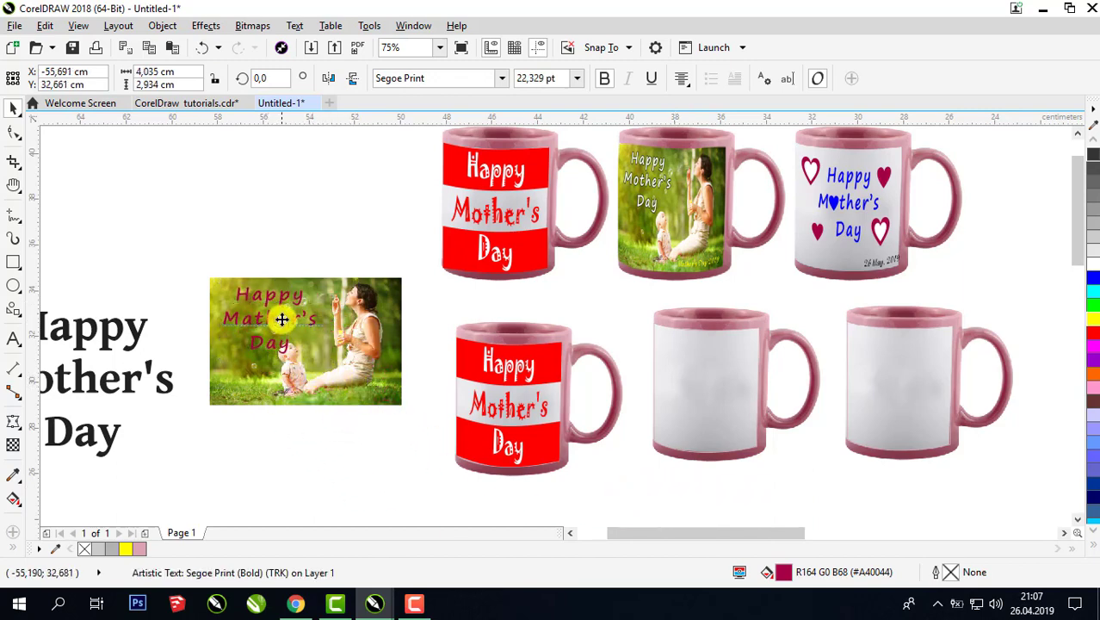
Step: Move the "26 May, 2019" text onto the lower-right edge of the photo
scroll(769, 447, down, 4)
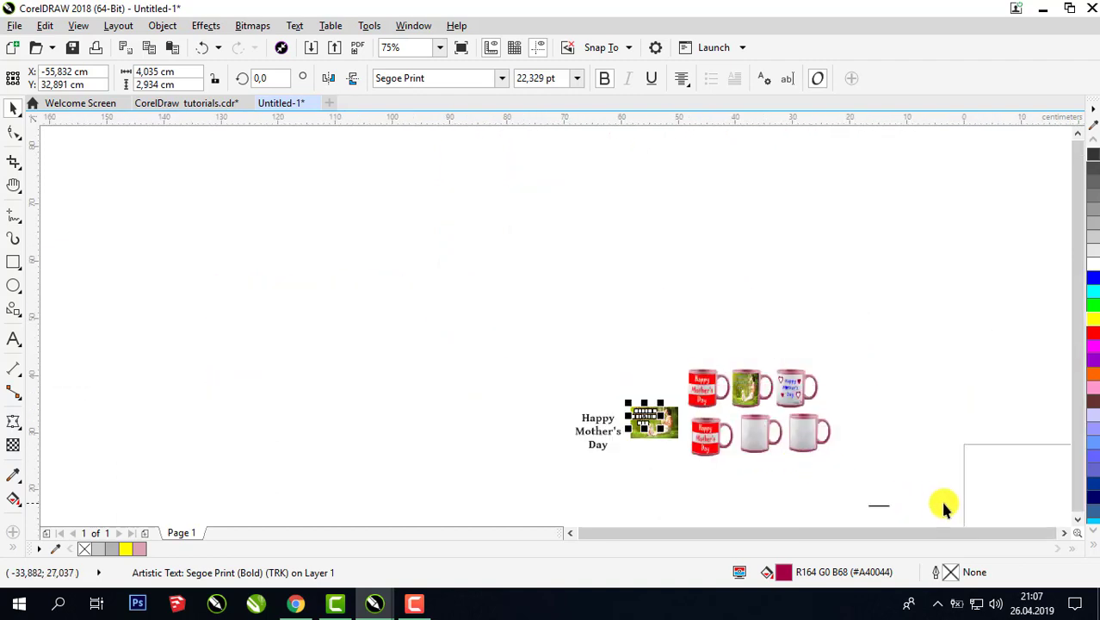
click(877, 506)
drag(876, 504, 683, 420)
scroll(682, 420, up, 4)
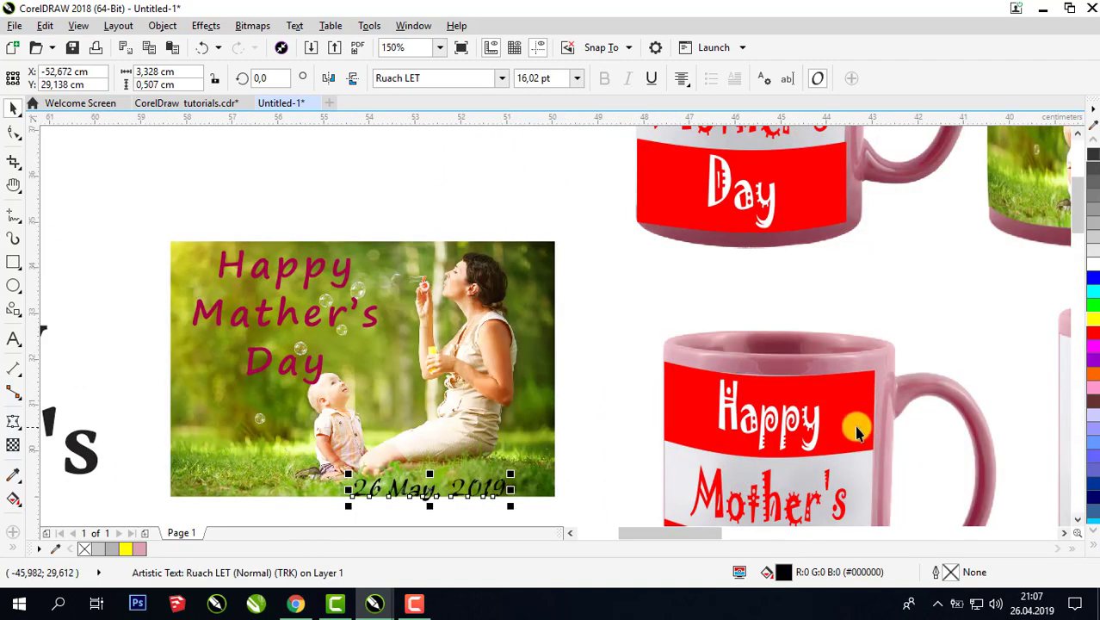
drag(1078, 222, 1077, 247)
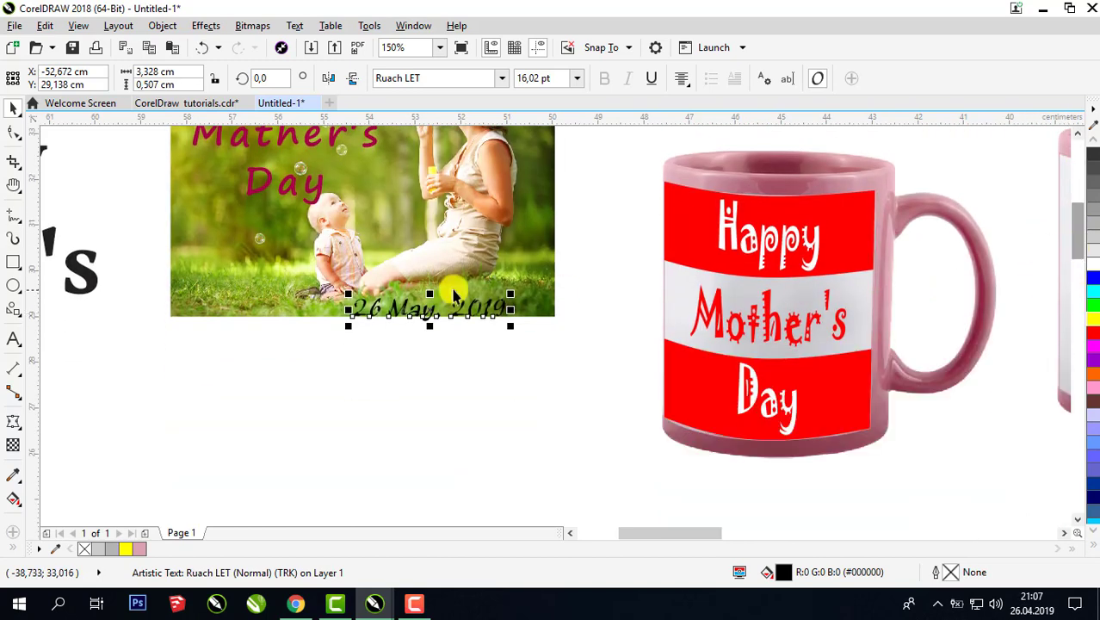
Step: Nudge the "Happy Mather's Day" text within the photo's upper-left area and scale it to about 3.7 cm wide
click(1076, 134)
click(1076, 133)
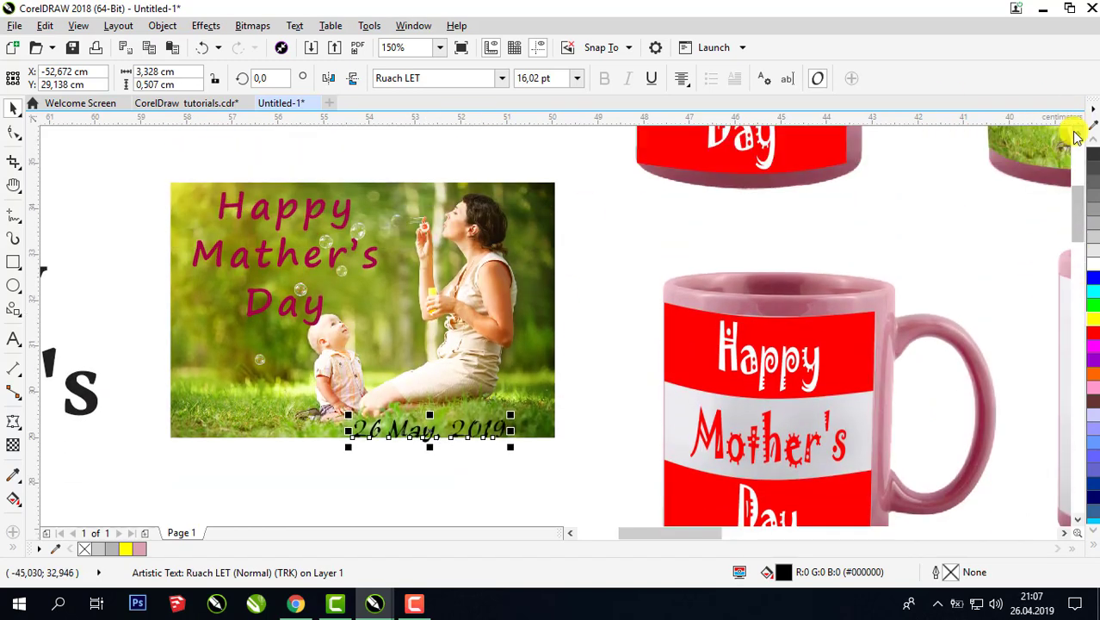
click(319, 210)
drag(318, 210, 315, 213)
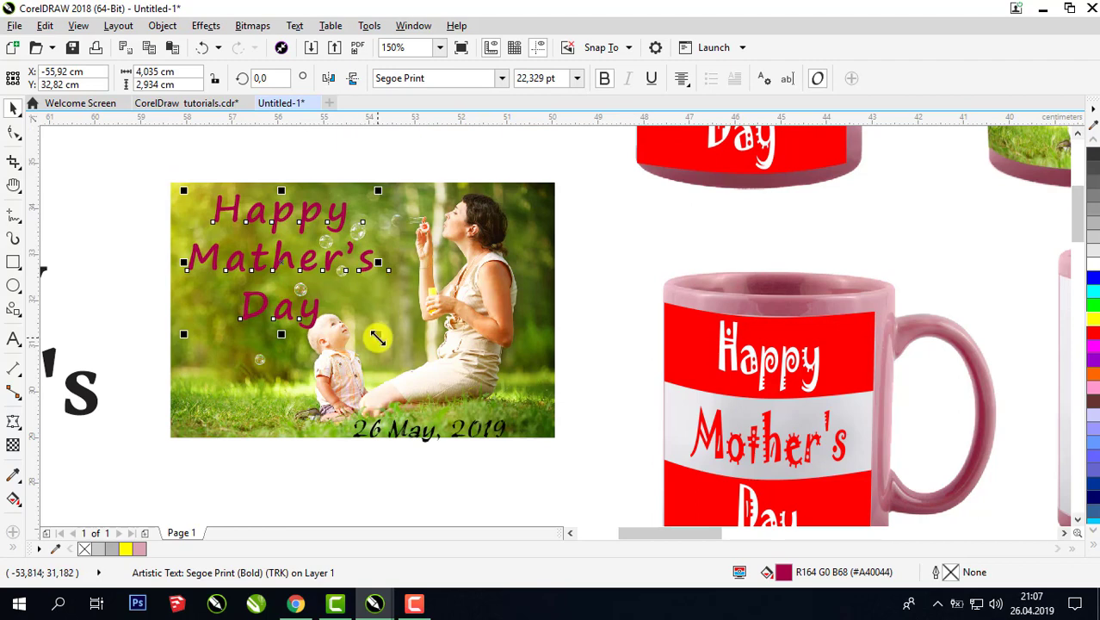
drag(377, 339, 363, 323)
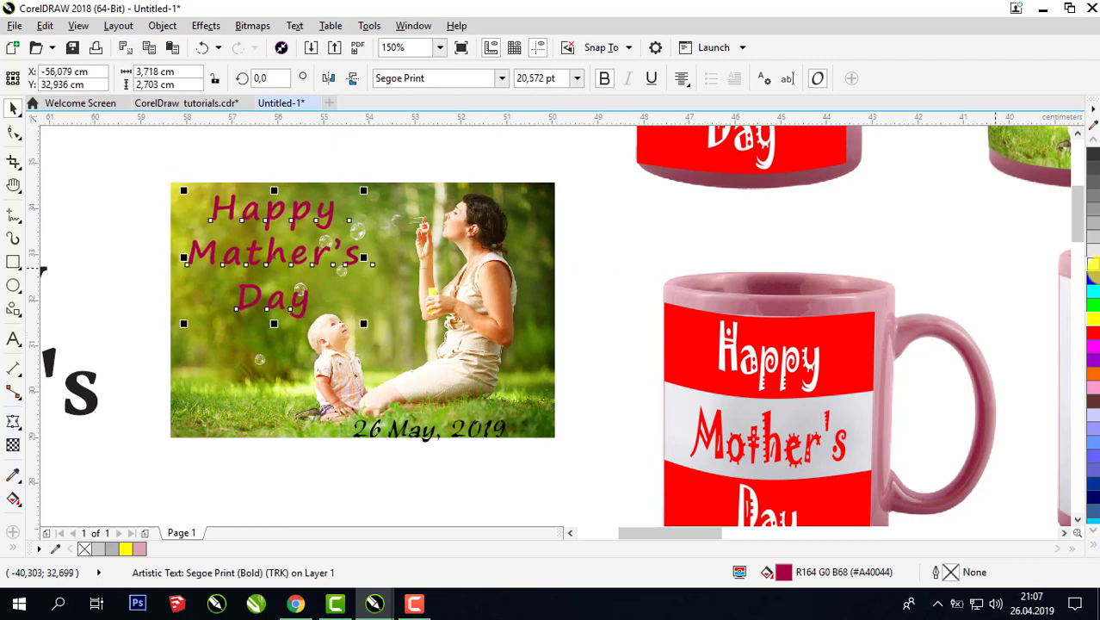
Step: Fill the "Happy Mather's Day" text with white and tighten its line spacing
click(1093, 263)
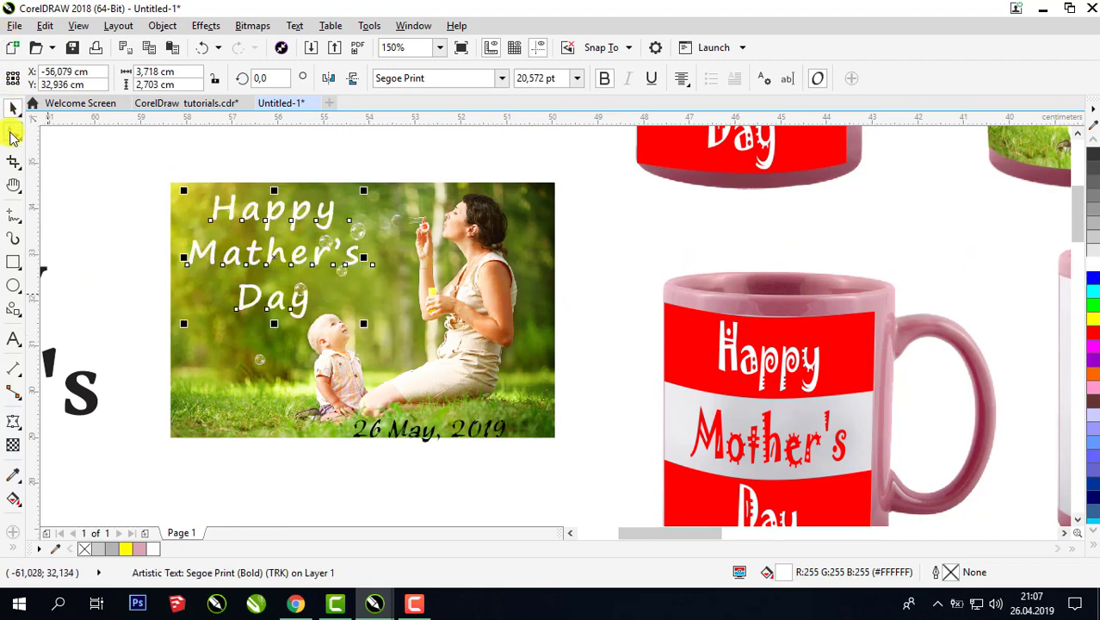
click(14, 138)
drag(179, 324, 196, 310)
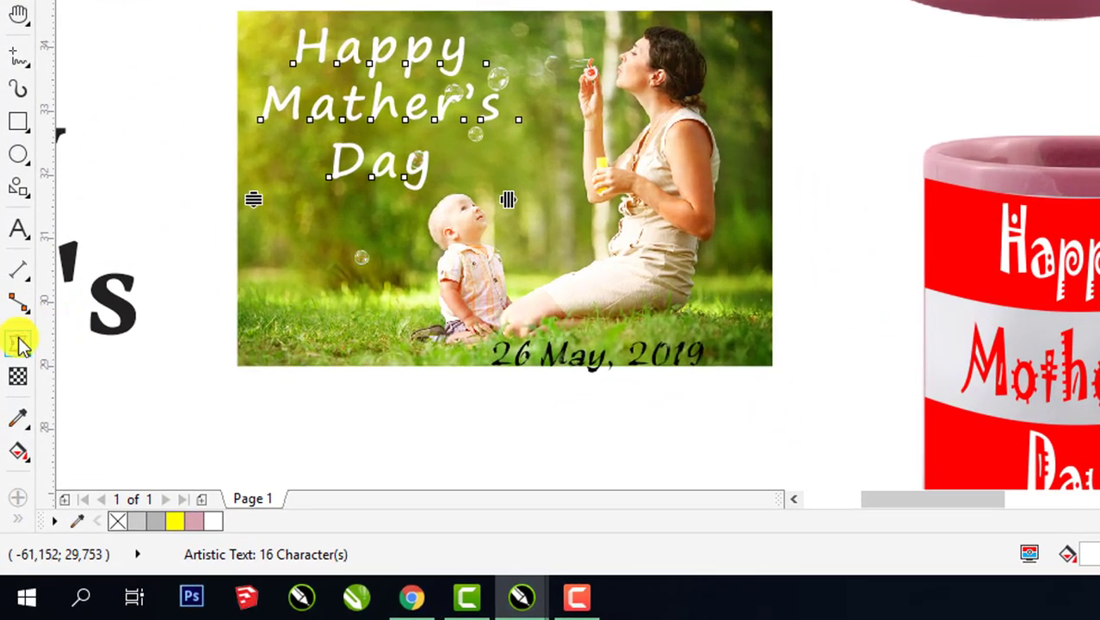
Step: Add a one-step 0.054 cm outside contour to the "Happy Mather's Day" text, using dark green #1F3003 sampled from the photo
click(21, 344)
click(86, 367)
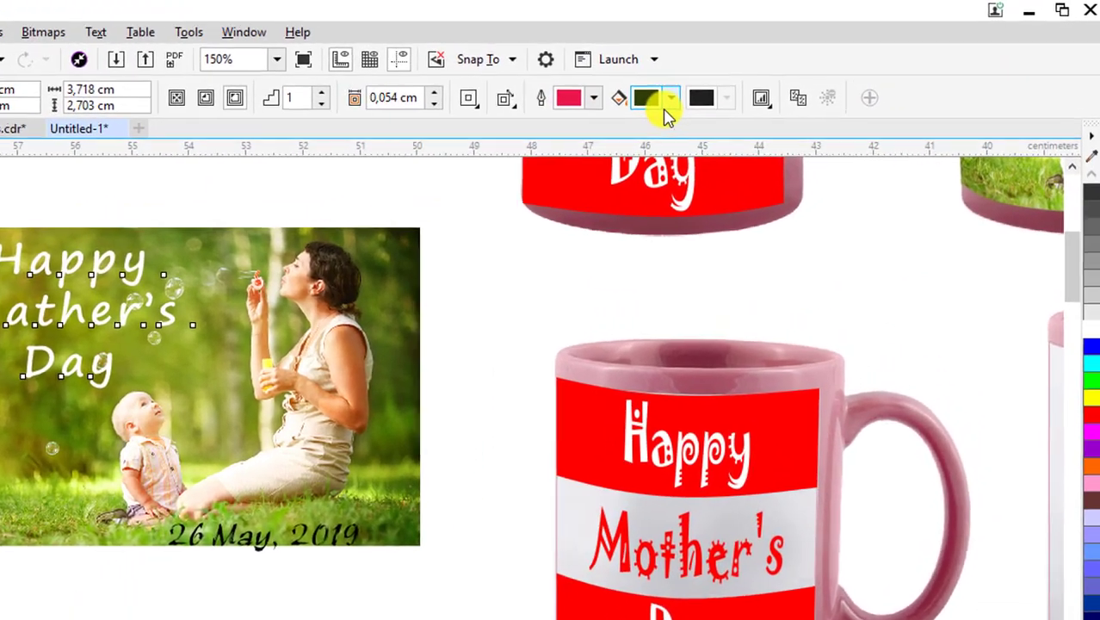
click(669, 98)
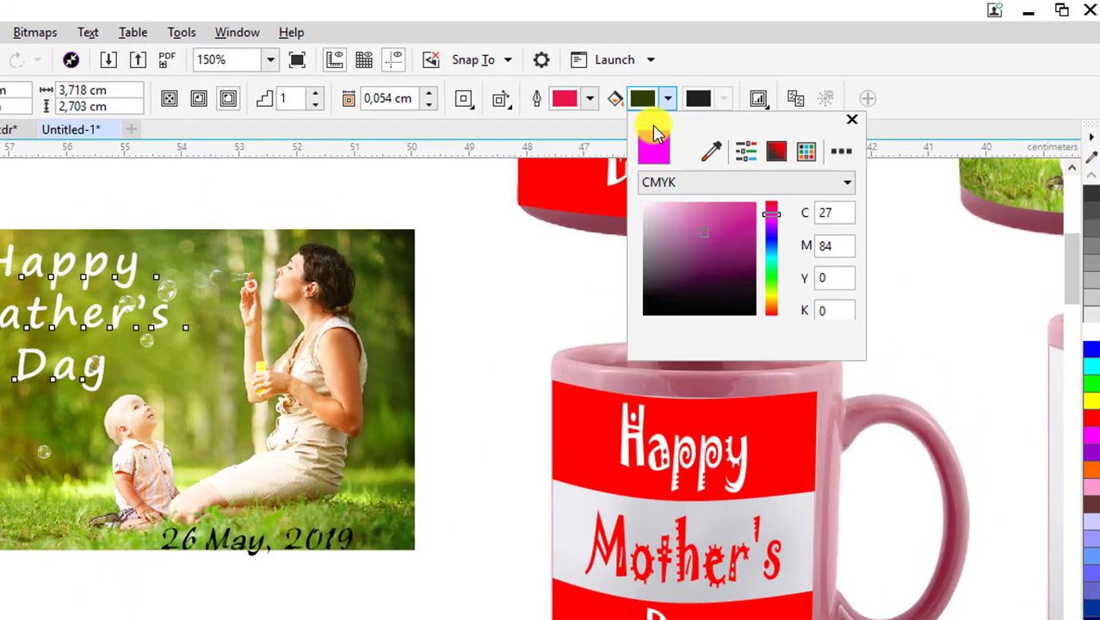
click(710, 152)
click(400, 247)
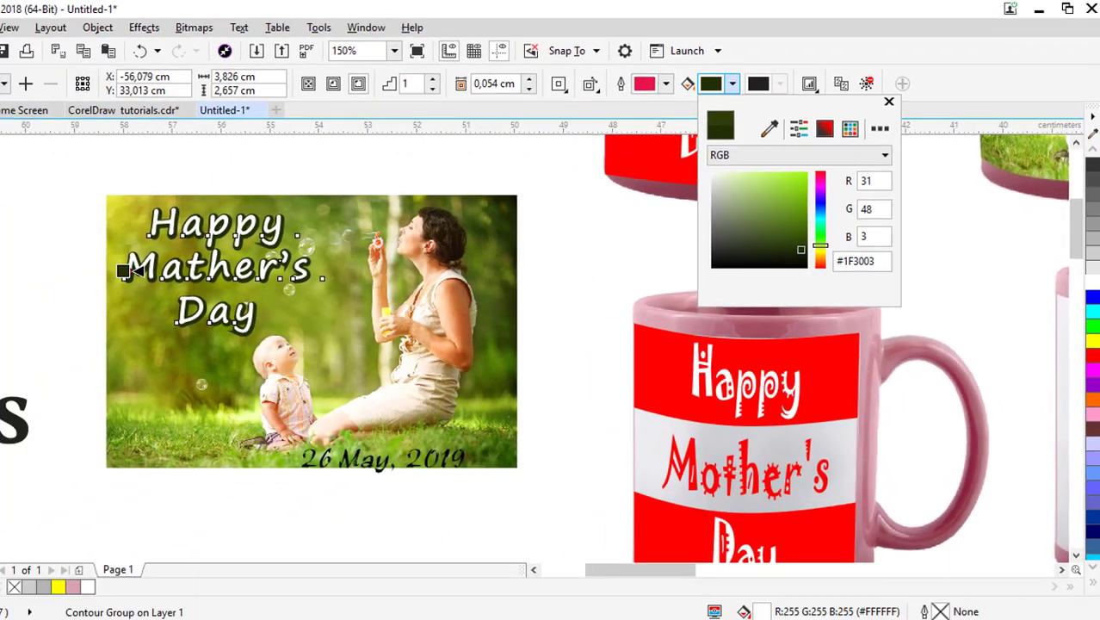
click(320, 216)
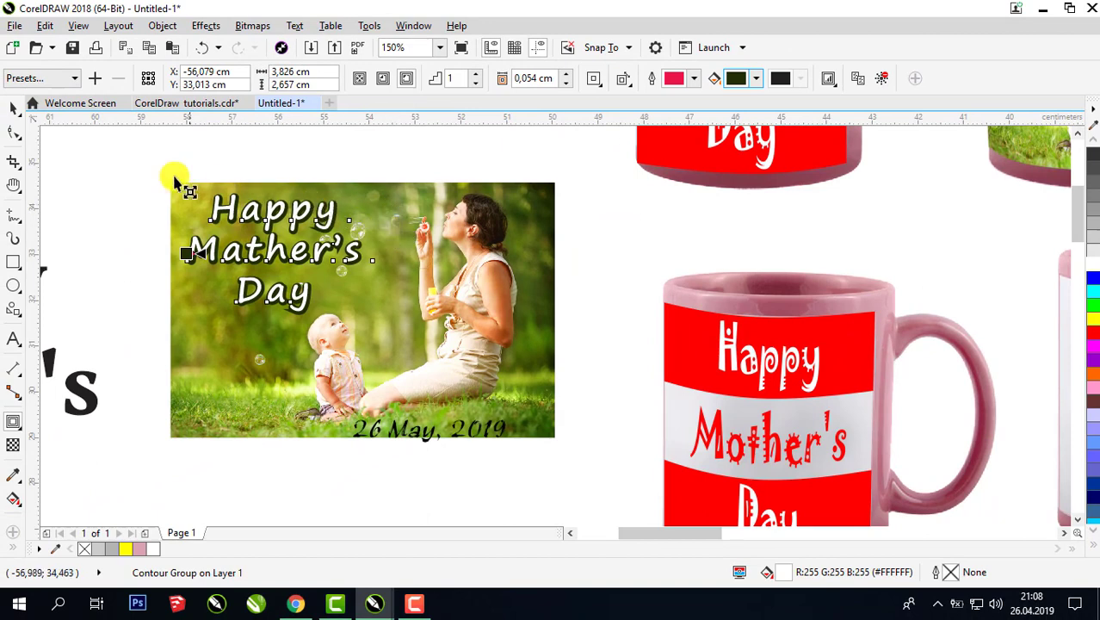
click(13, 110)
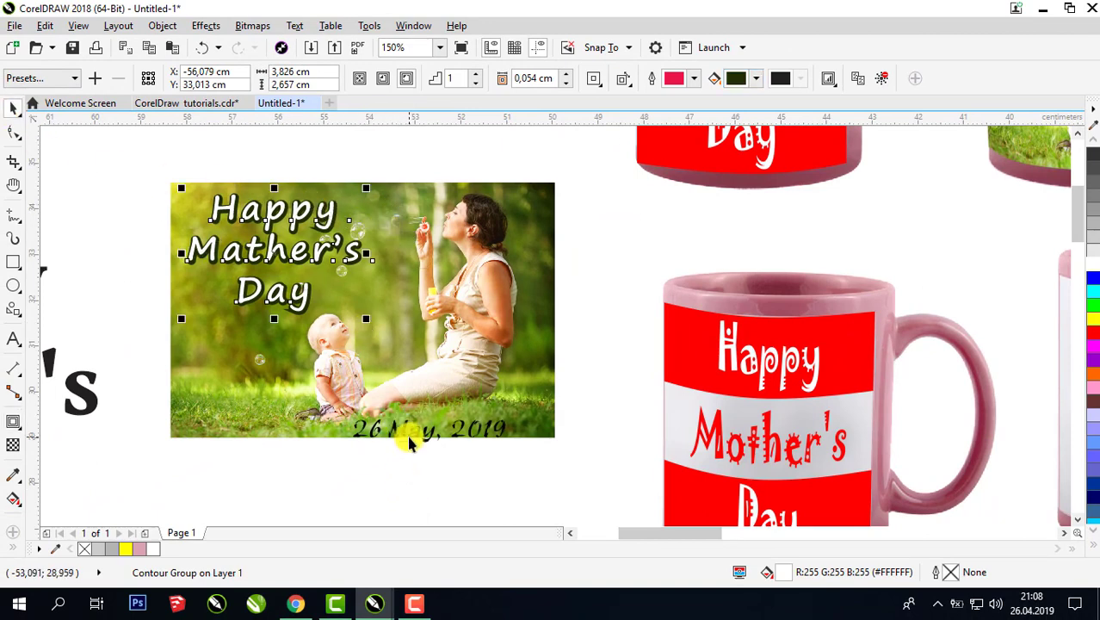
Step: Move the "26 May, 2019" text into the photo's lower-right corner, scale it to about 3.26 cm wide and fill it white
drag(407, 433, 440, 423)
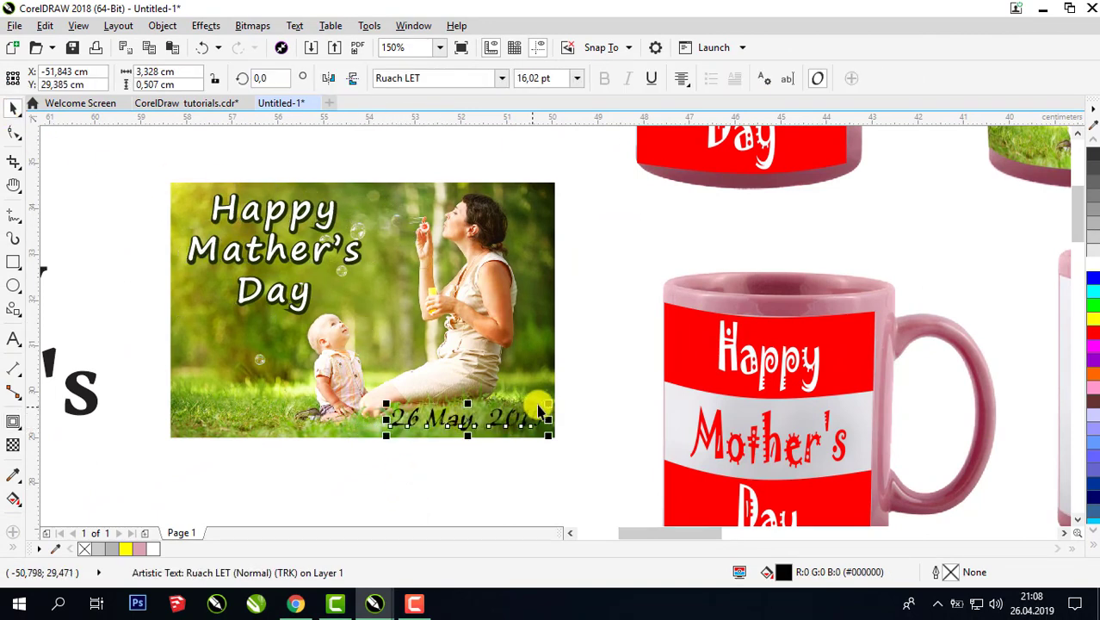
drag(548, 404, 544, 401)
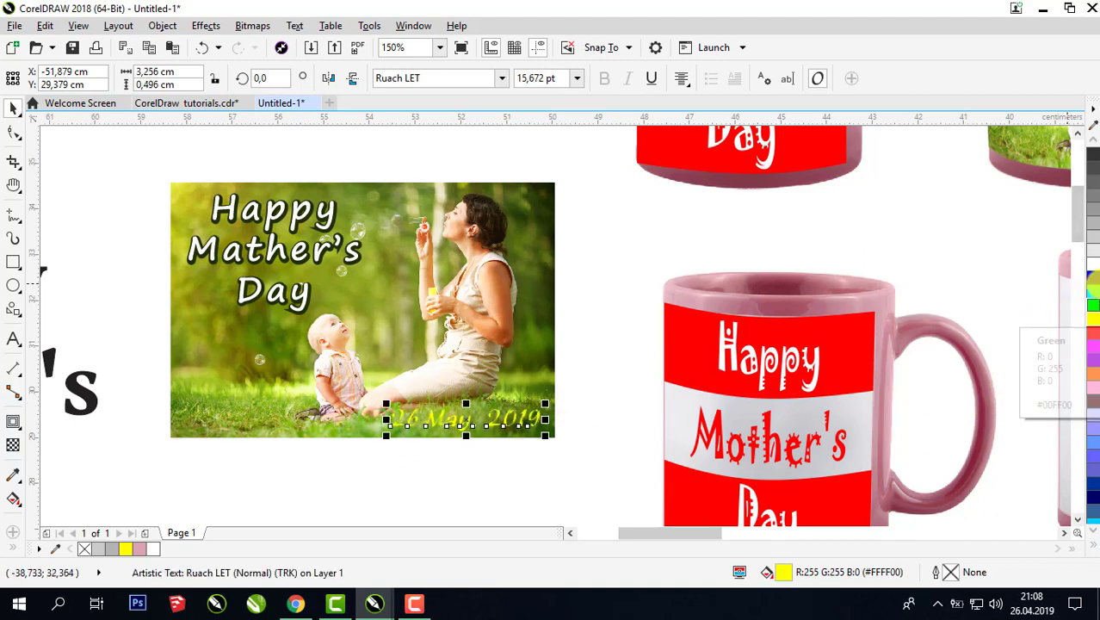
click(1092, 262)
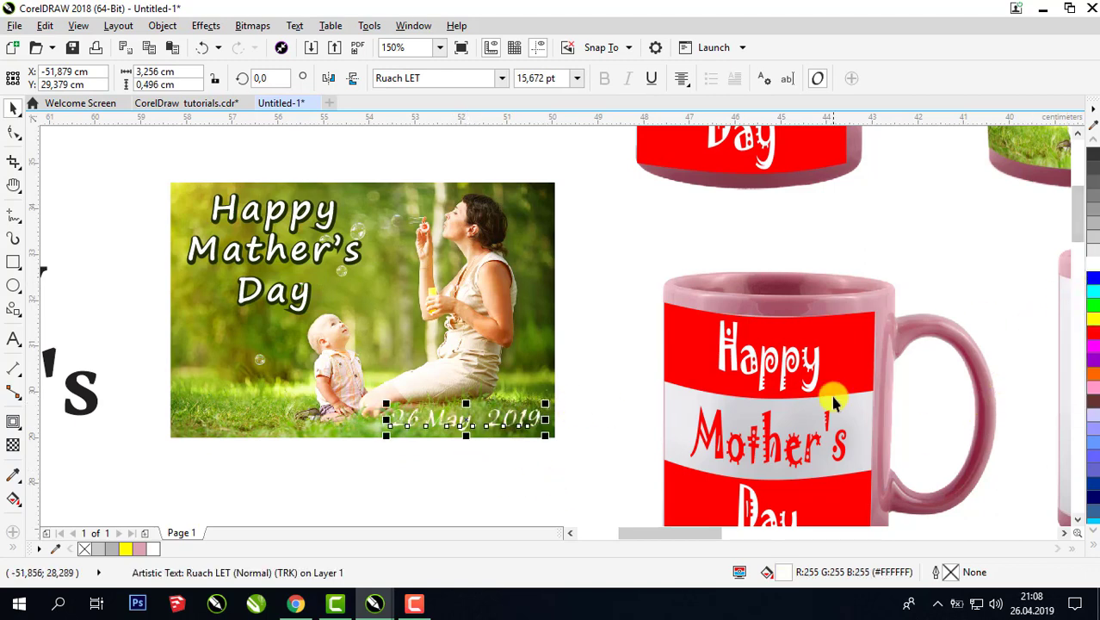
Step: Group the photo with the "Happy Mather's Day" and "26 May, 2019" texts
drag(134, 163, 603, 462)
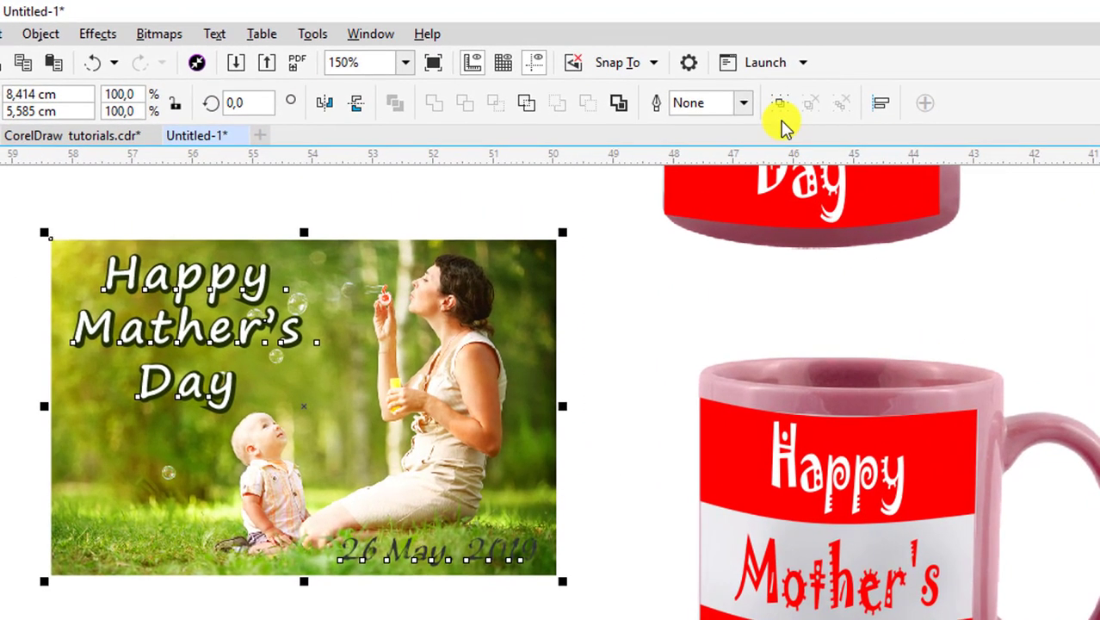
click(780, 104)
scroll(646, 442, down, 3)
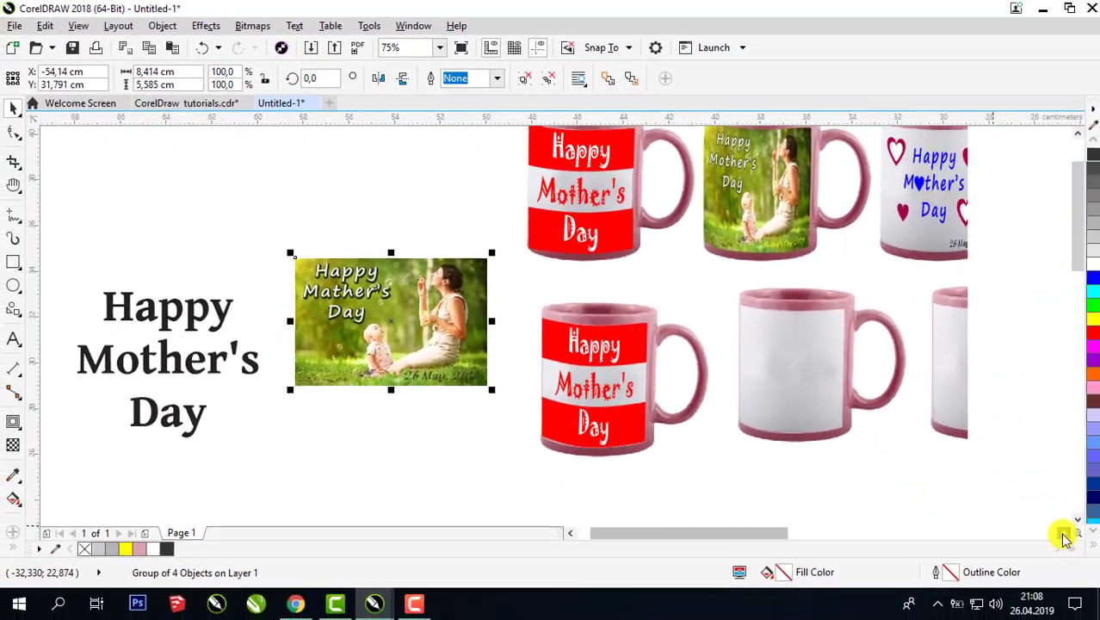
Step: Fill the curved print area on the lower row's middle mug with yellow, keeping it in its original position
drag(757, 343, 808, 382)
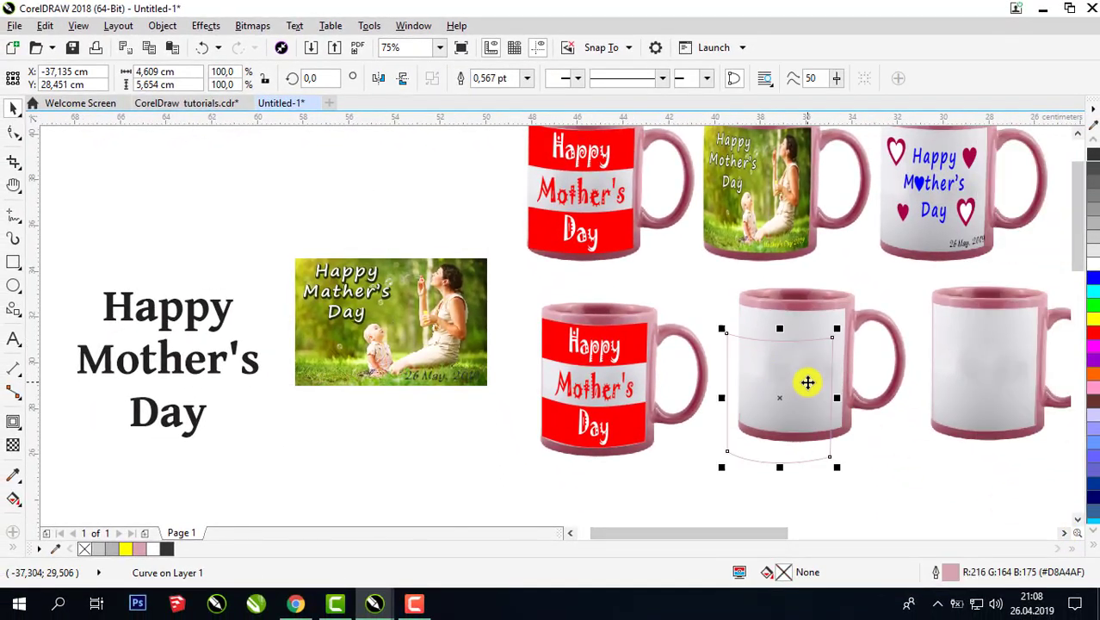
click(211, 47)
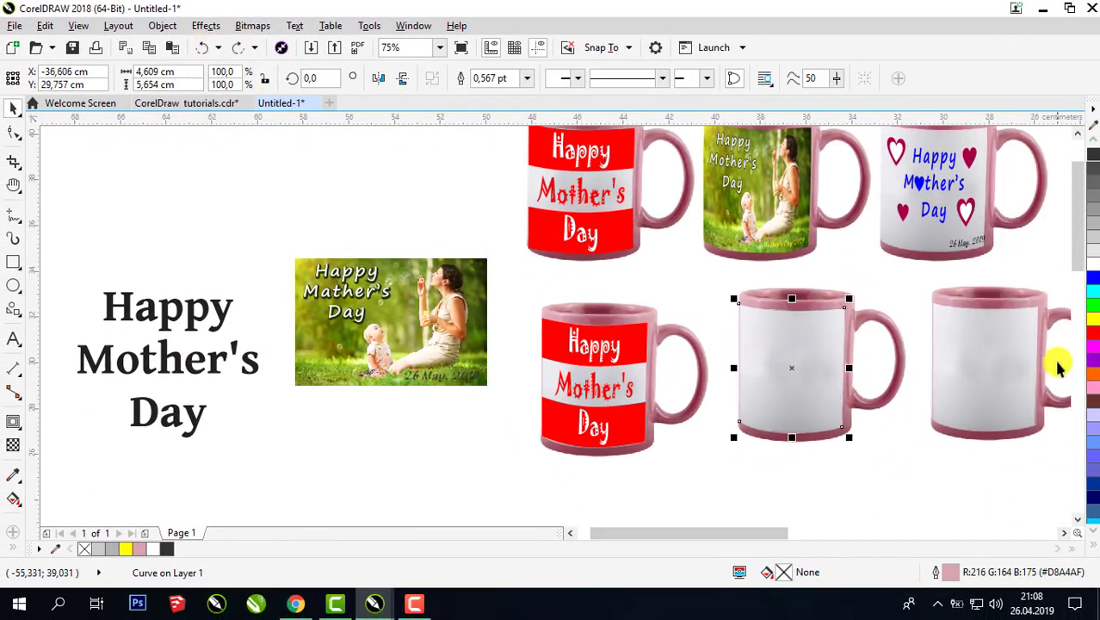
click(1092, 350)
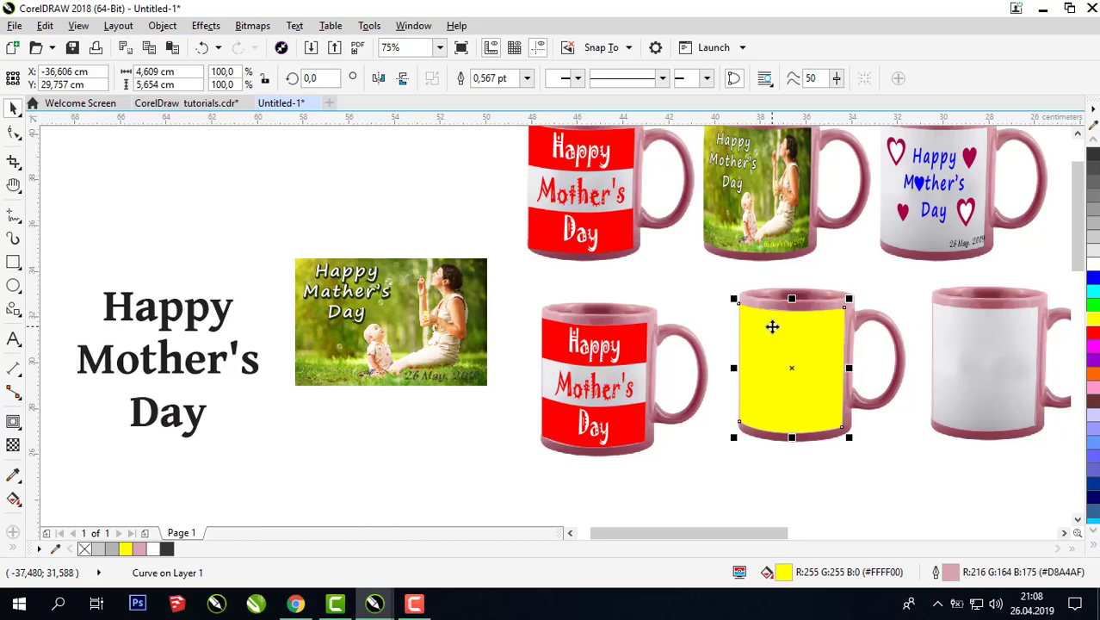
Step: Warp the grouped photo design with an envelope created from the yellow print area's shape
click(421, 313)
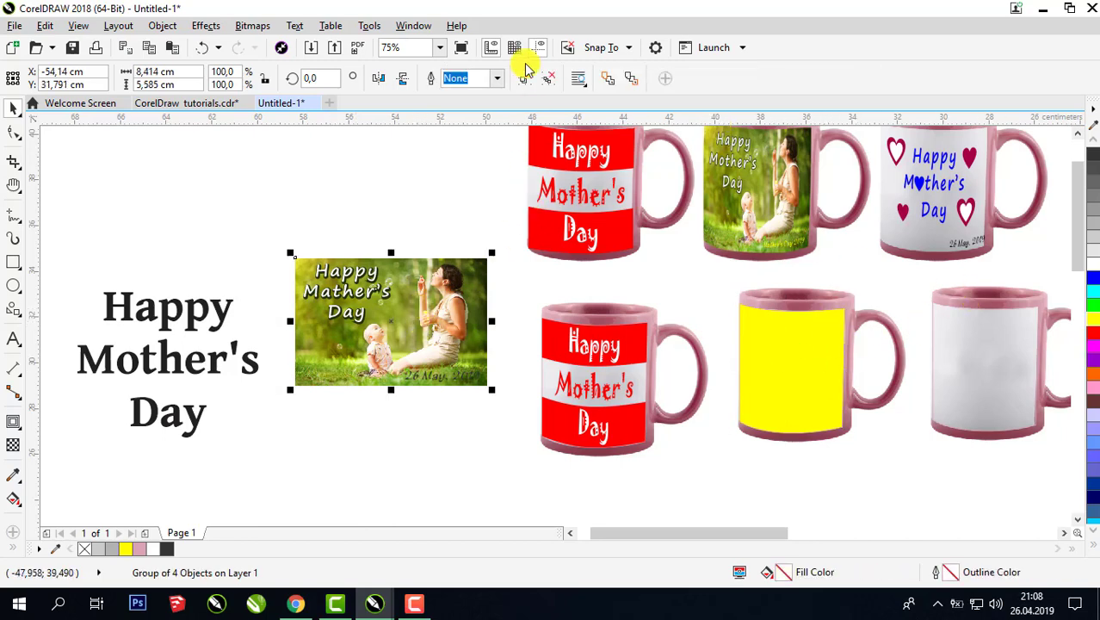
drag(427, 297, 432, 274)
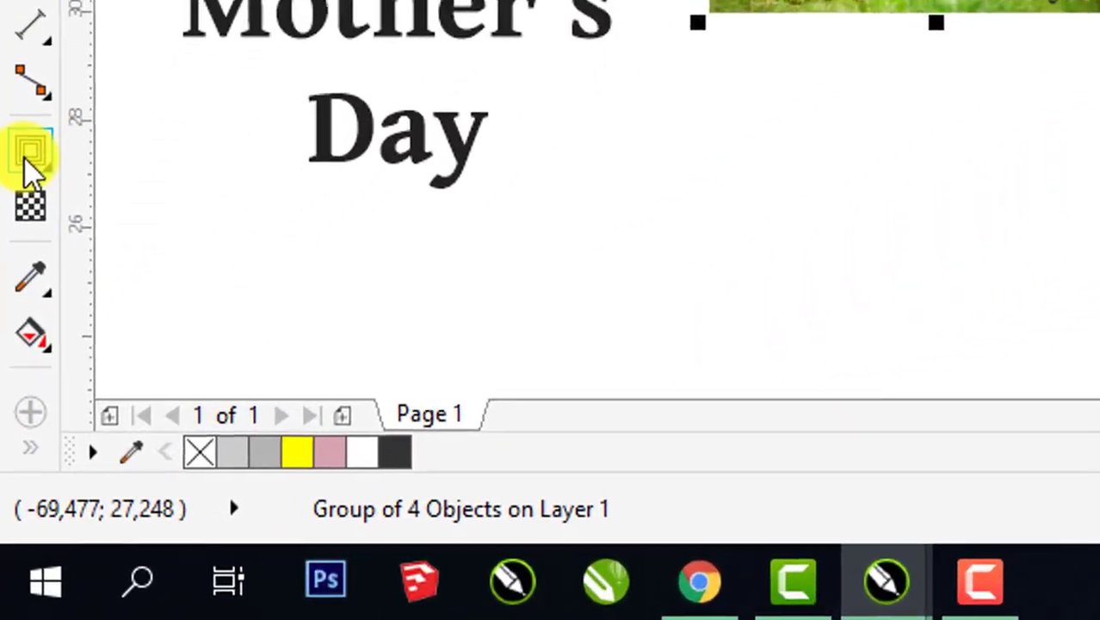
click(23, 324)
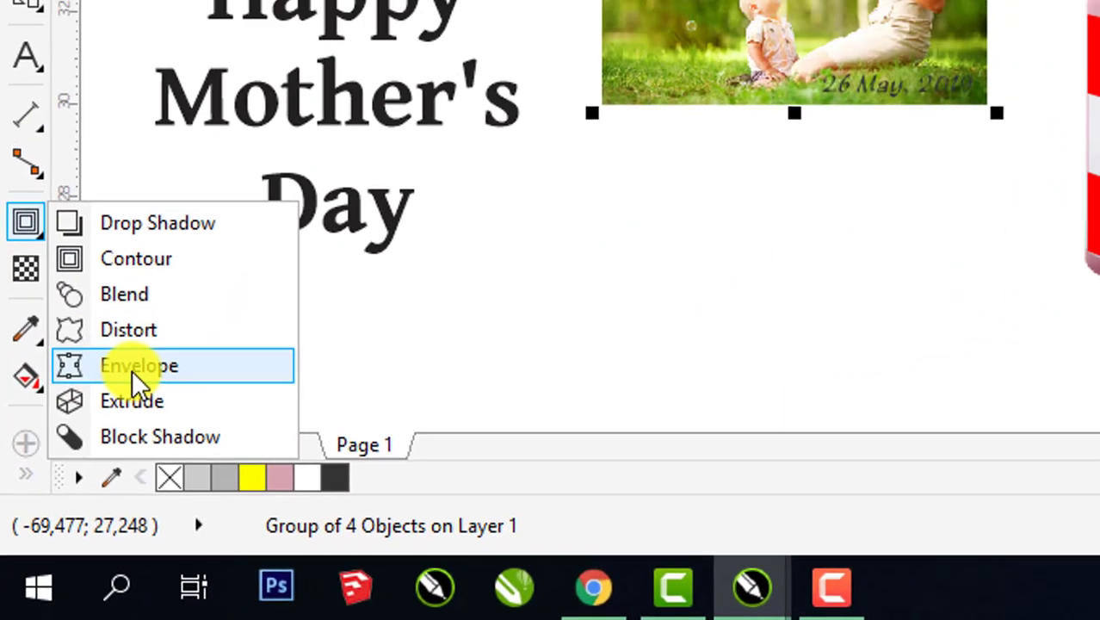
click(151, 331)
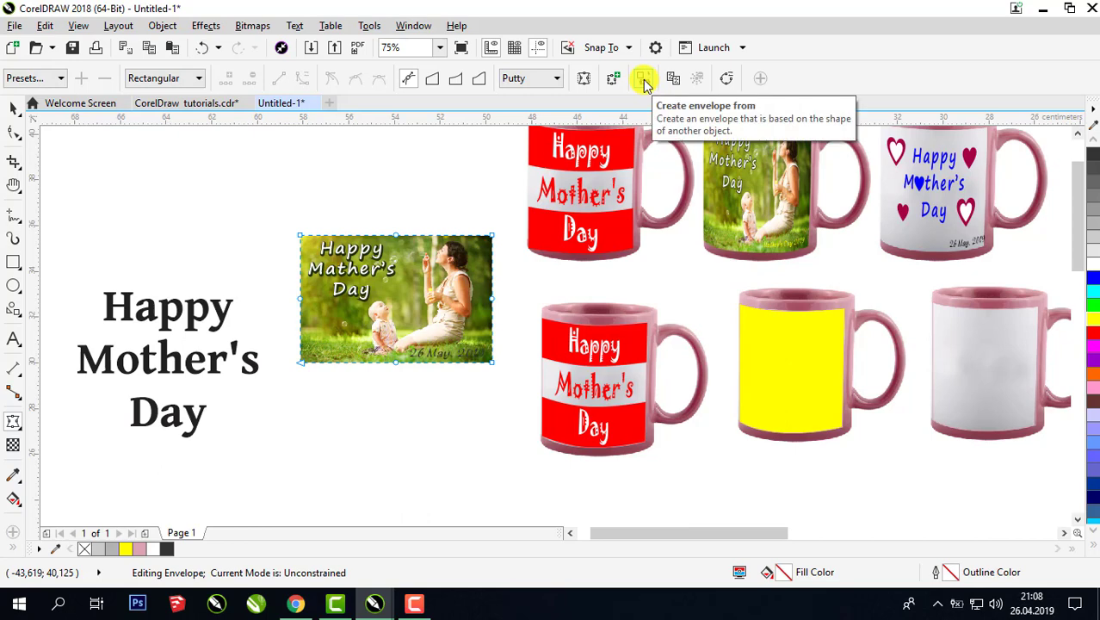
click(644, 80)
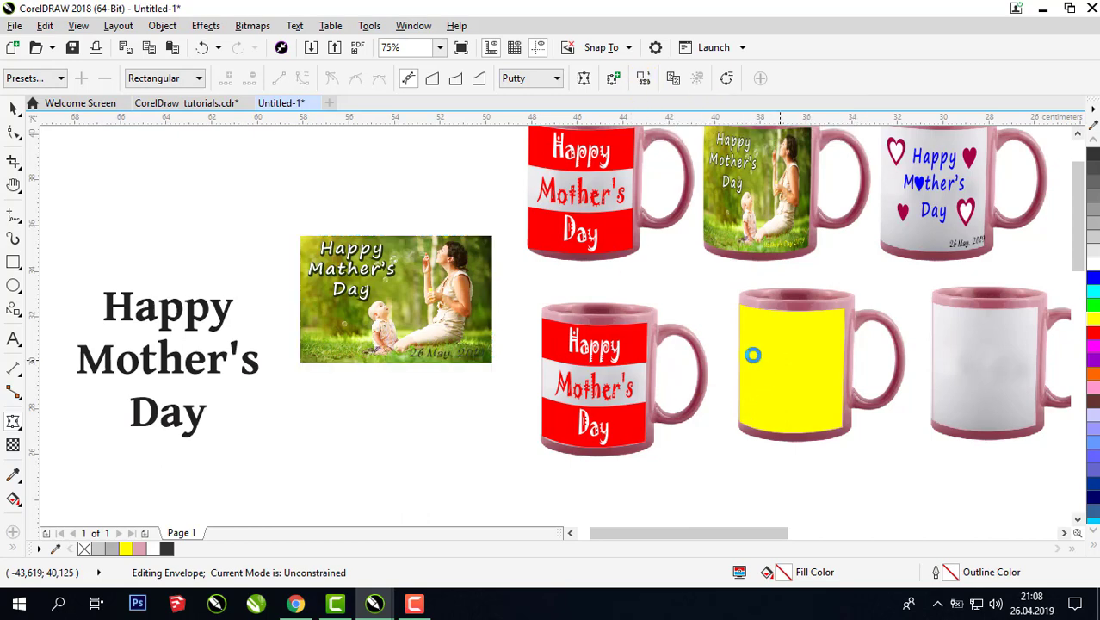
click(752, 353)
click(16, 111)
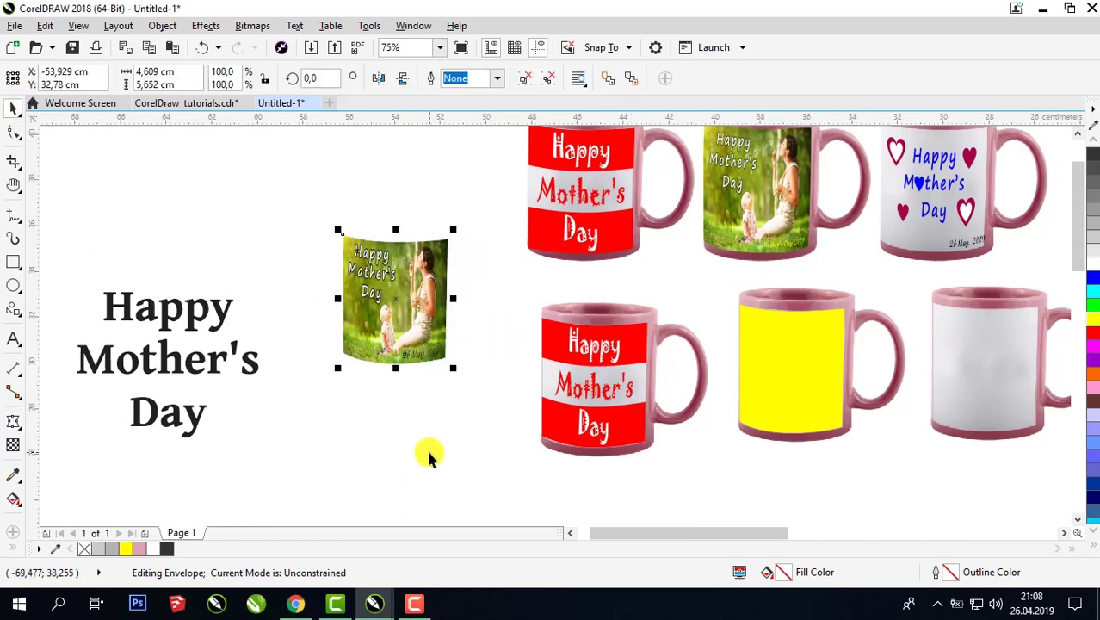
Step: Try to align the warped photo design with the yellow print area by horizontal and vertical centers
click(429, 454)
drag(383, 281, 435, 336)
shift+click(781, 378)
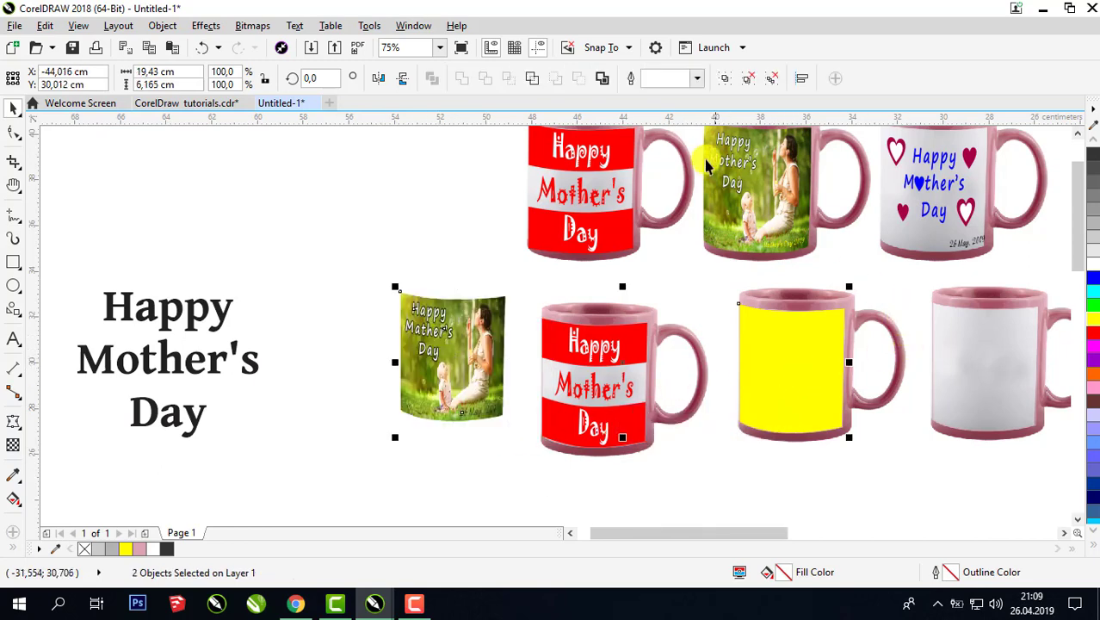
click(166, 28)
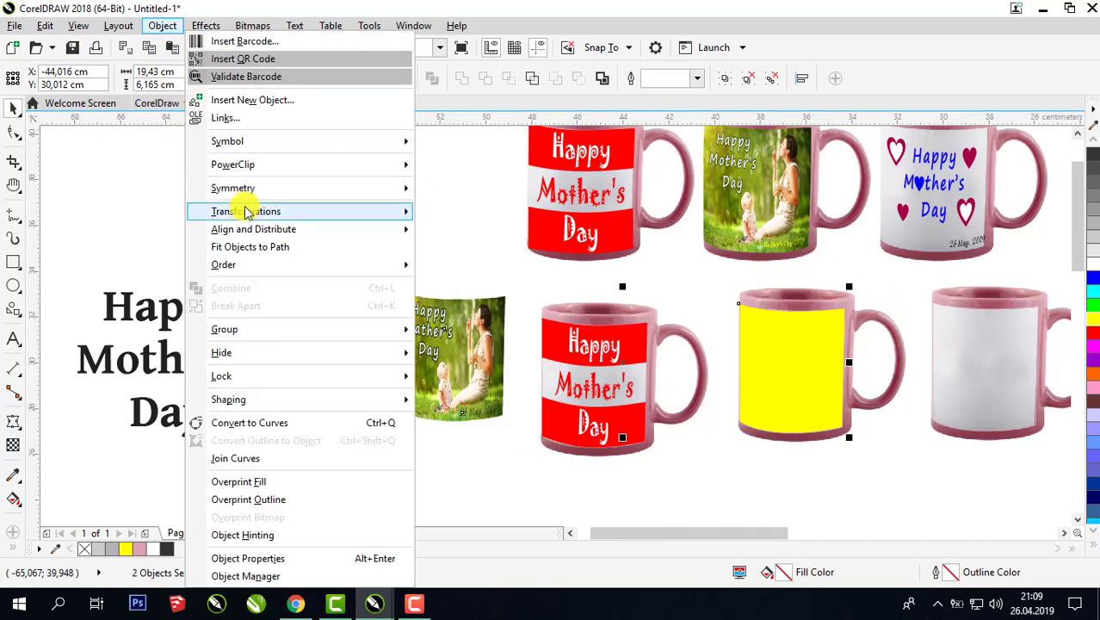
mouse_move(304, 231)
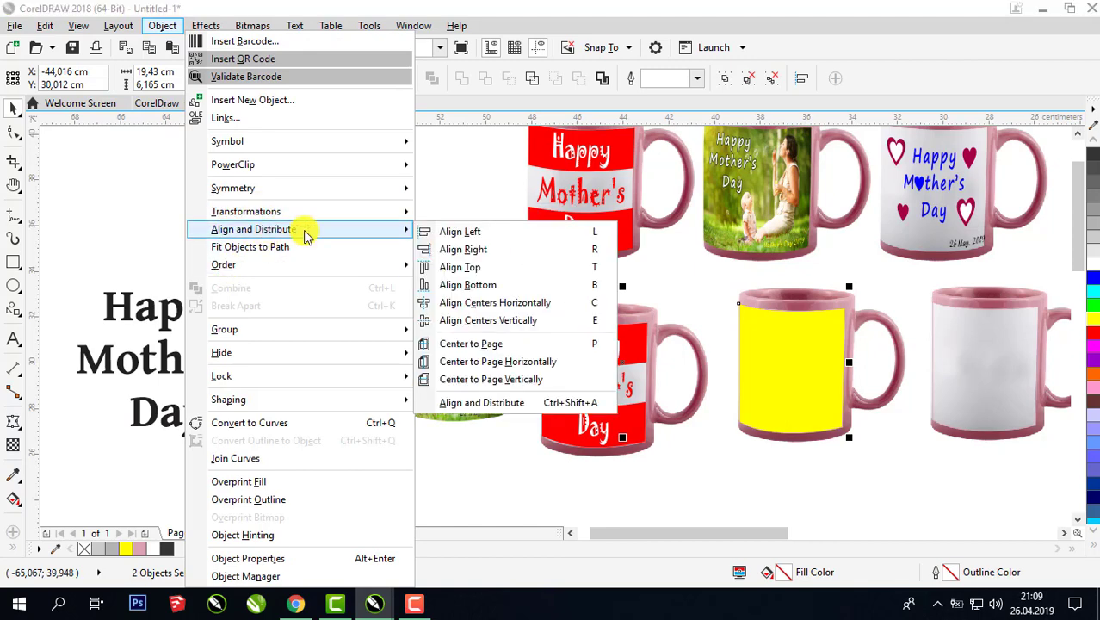
click(478, 404)
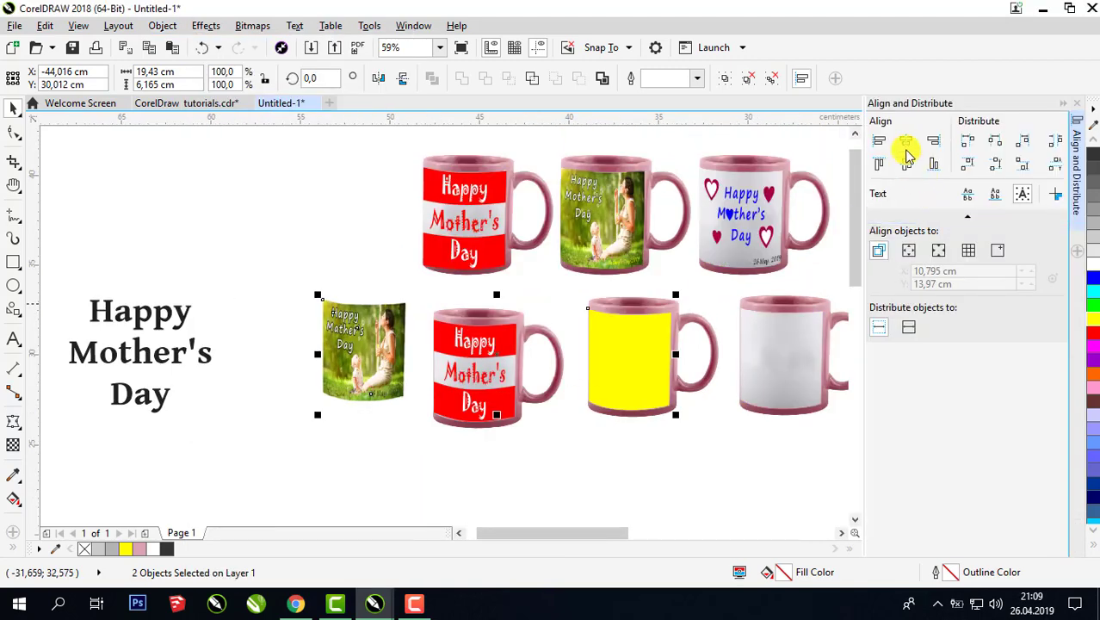
click(906, 145)
click(908, 164)
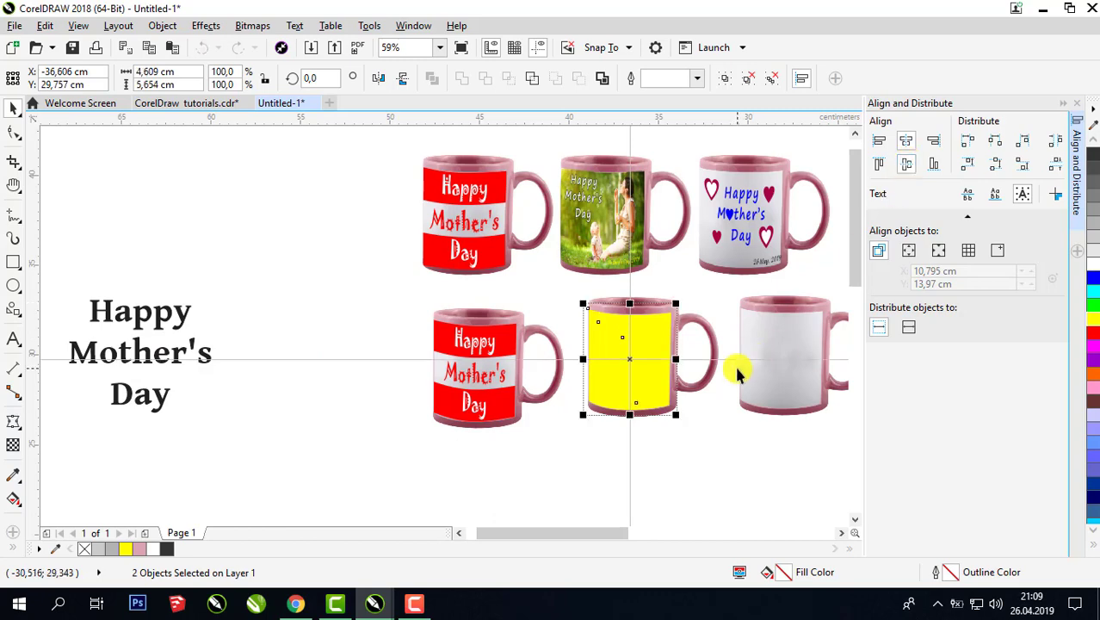
Step: Undo the horizontal and vertical center alignments of the photo design
click(759, 416)
click(729, 435)
key(ctrl+z)
key(ctrl+z)
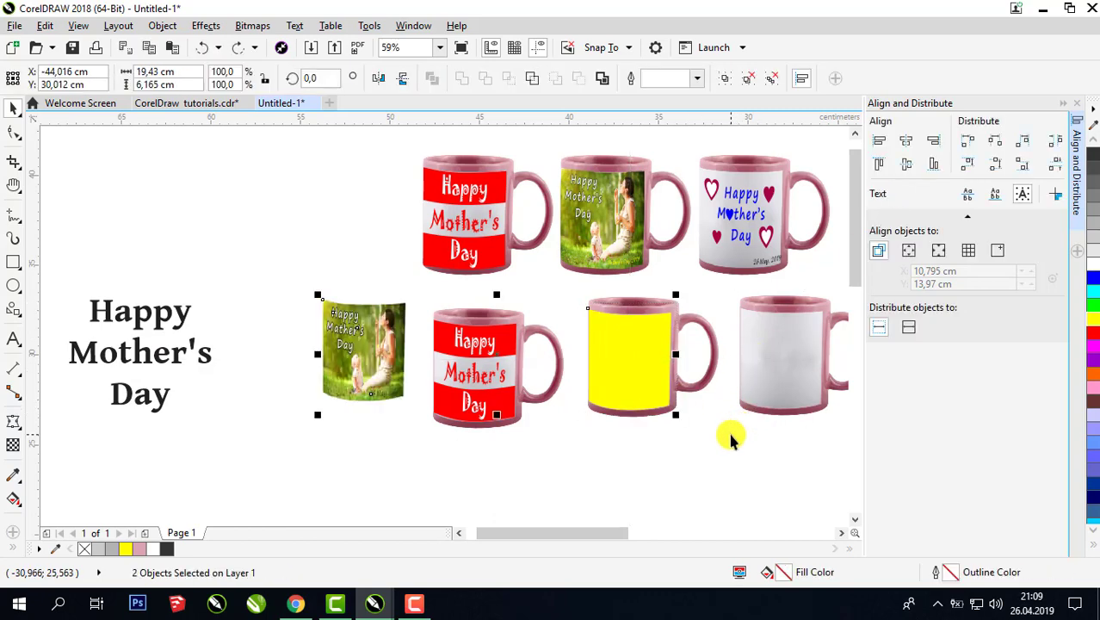
Step: Bring the warped photo design to the front of the stacking order
click(684, 433)
click(363, 349)
right_click(363, 343)
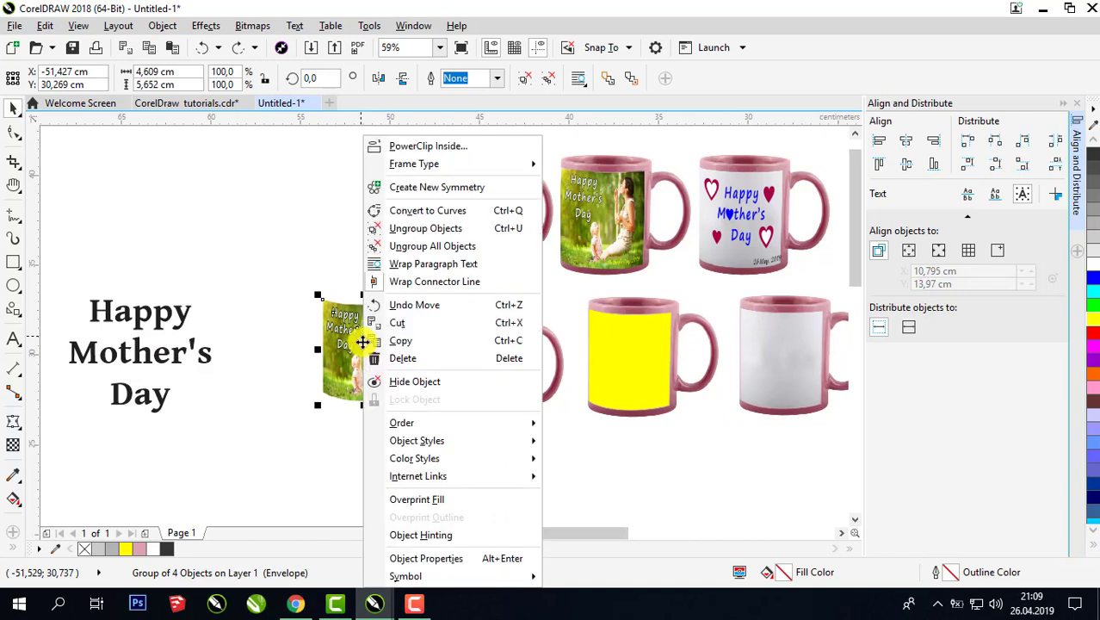
mouse_move(417, 422)
click(603, 417)
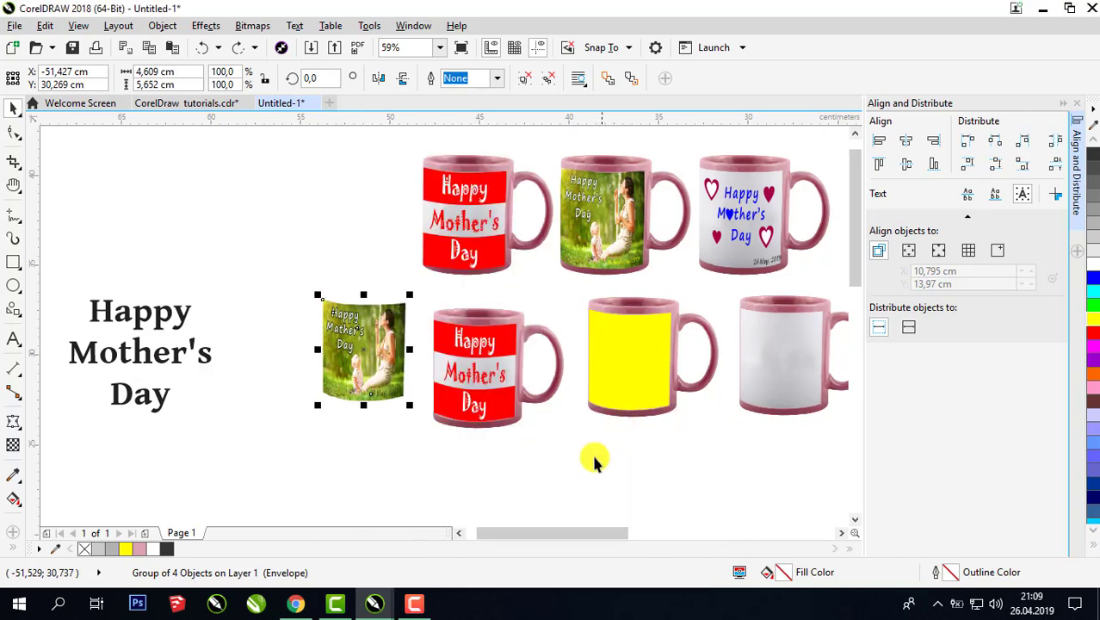
Step: Center the warped photo design vertically and horizontally on the yellow print area
click(592, 463)
click(384, 384)
shift+click(640, 360)
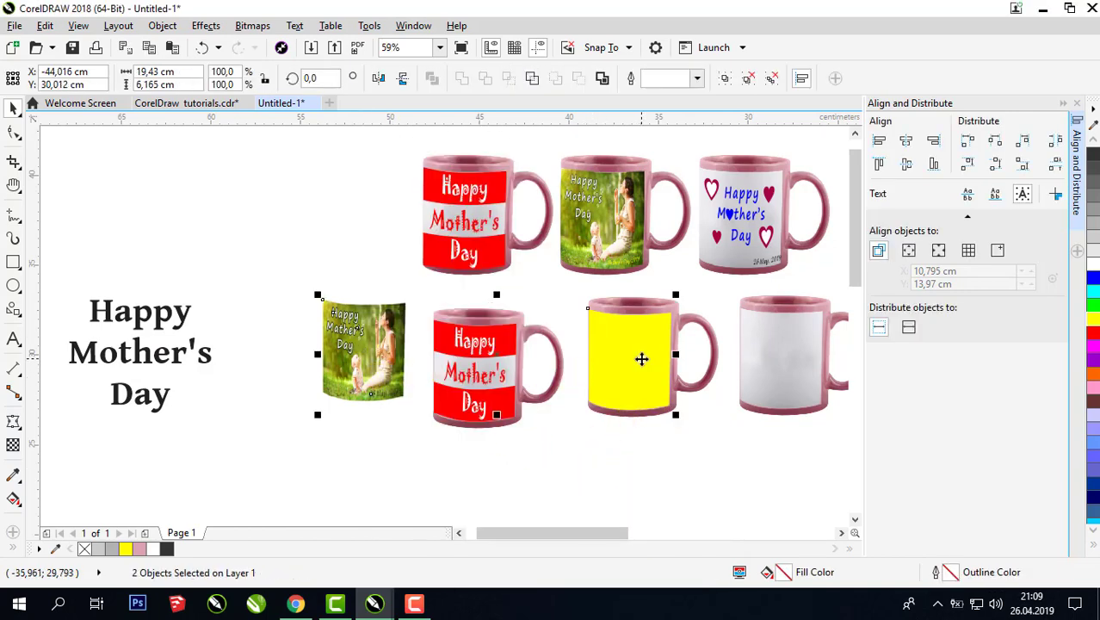
key(e)
key(c)
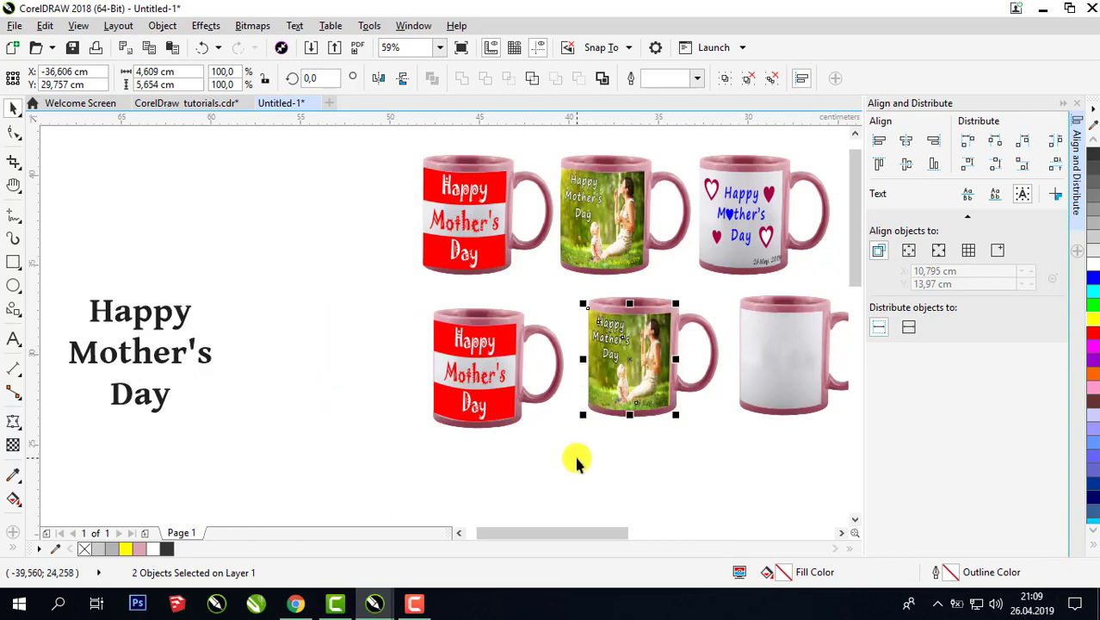
Step: Undo the last alignment and center the photo design horizontally on the yellow print area again
key(ctrl+z)
click(362, 349)
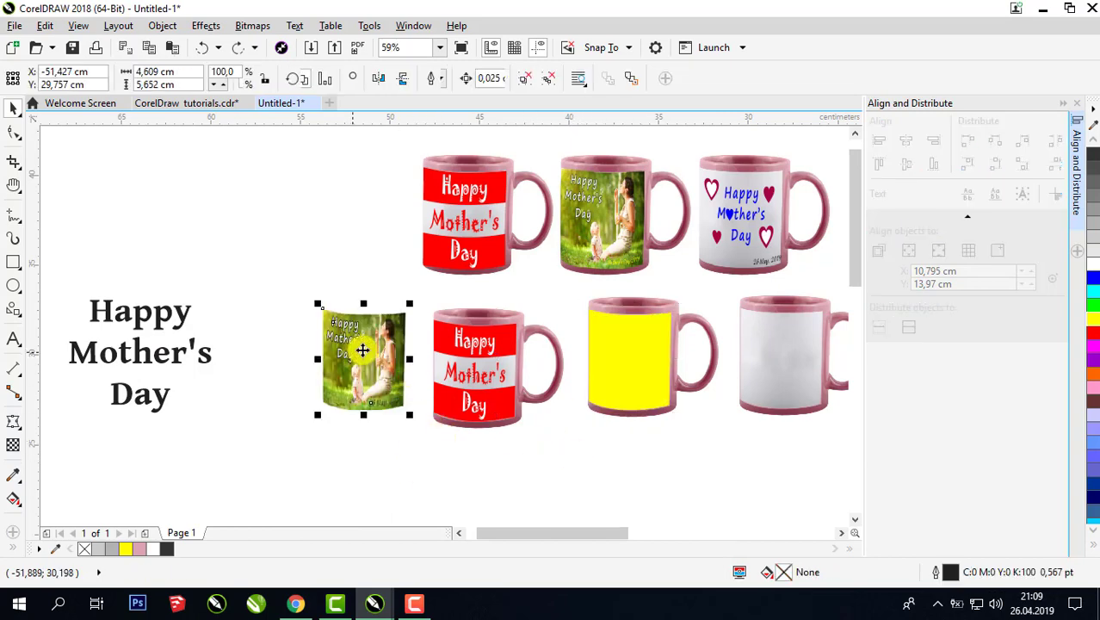
shift+click(638, 359)
click(912, 149)
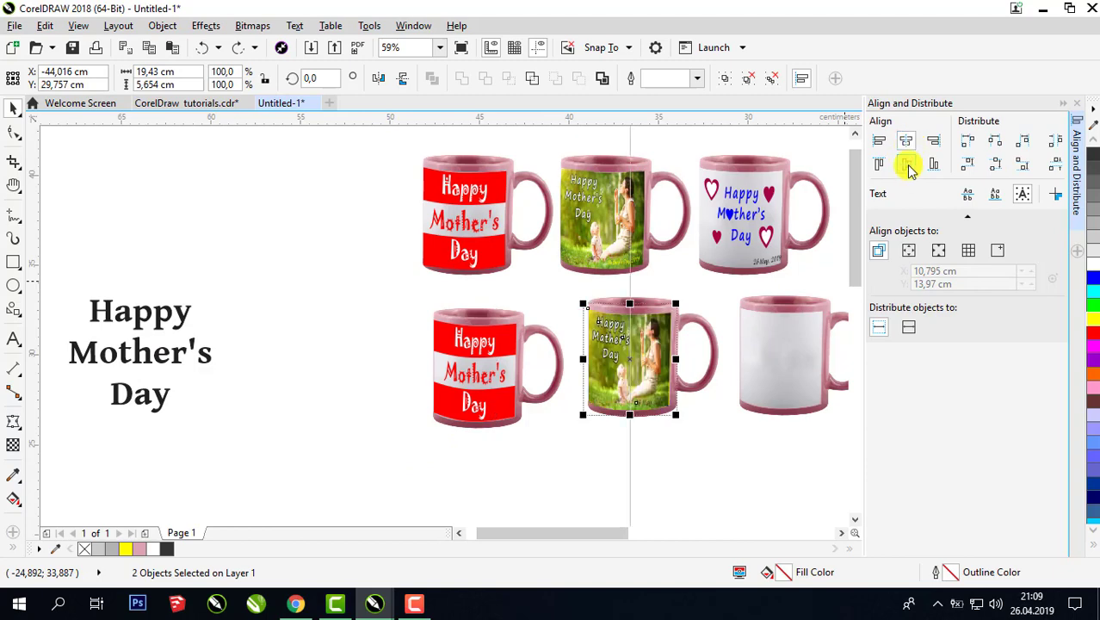
click(761, 437)
Step: Move the large black "Happy Mother's Day" text beneath the lower row's photo mug
click(842, 537)
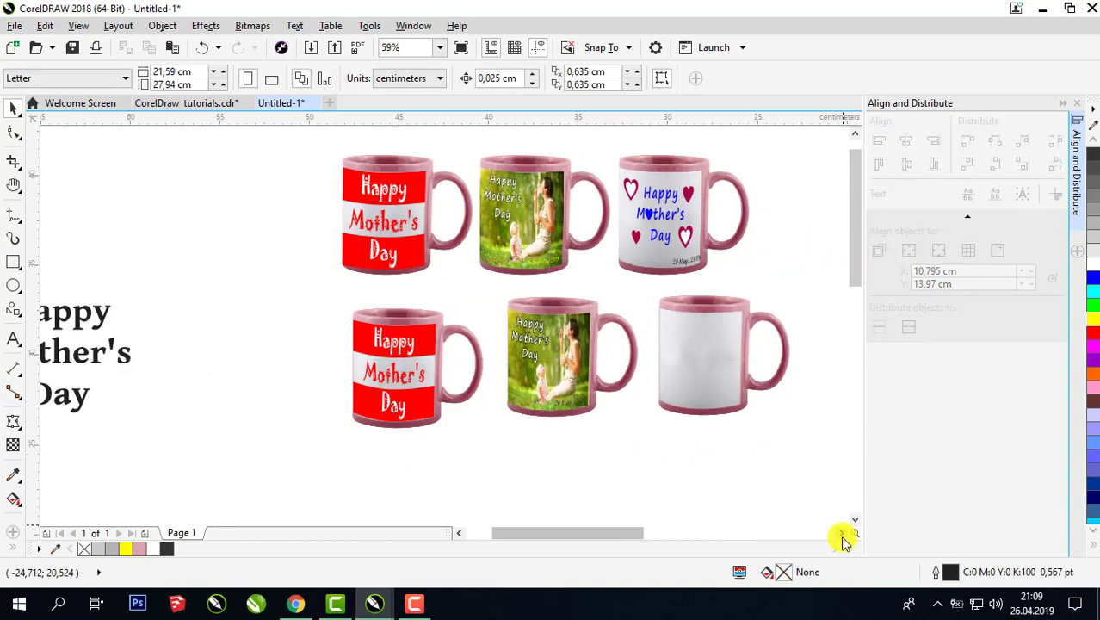
drag(114, 357, 608, 459)
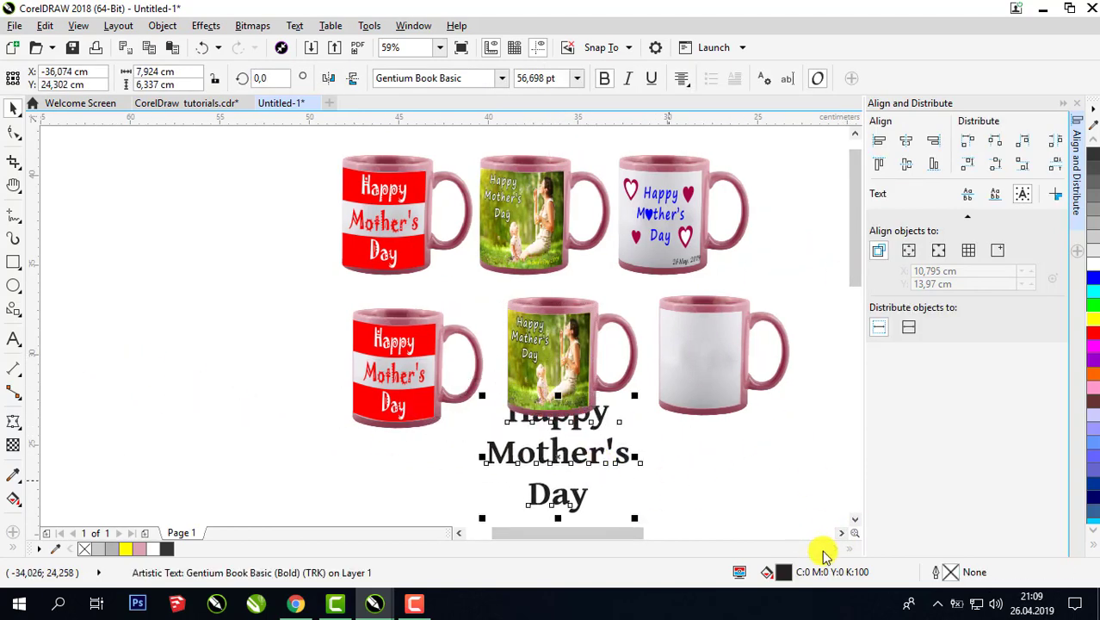
click(842, 534)
click(843, 533)
click(842, 534)
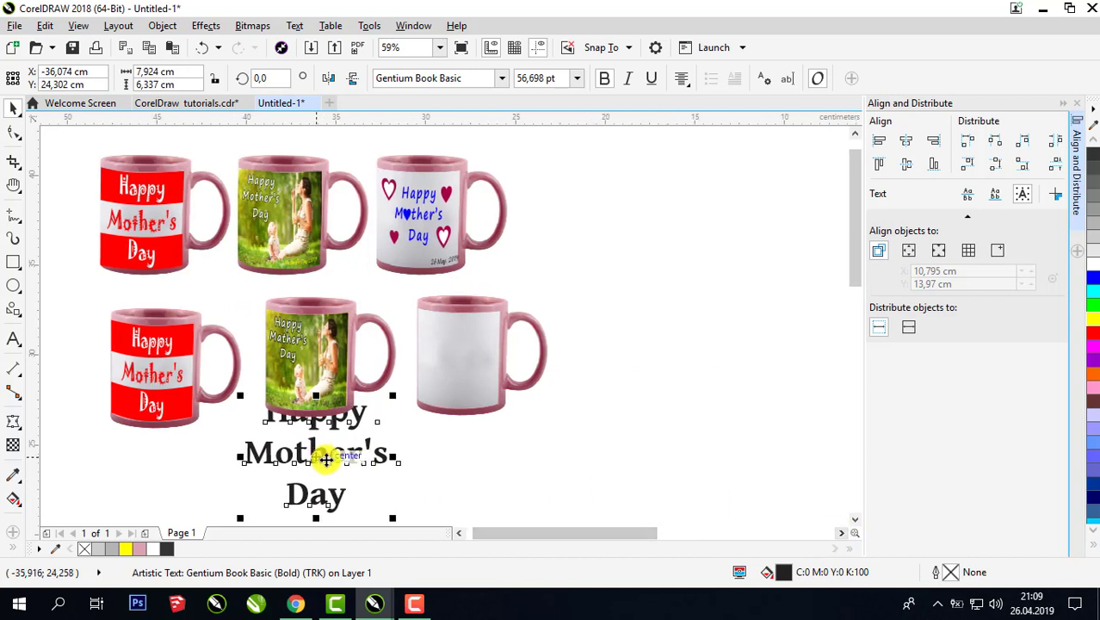
drag(352, 460, 371, 452)
click(438, 239)
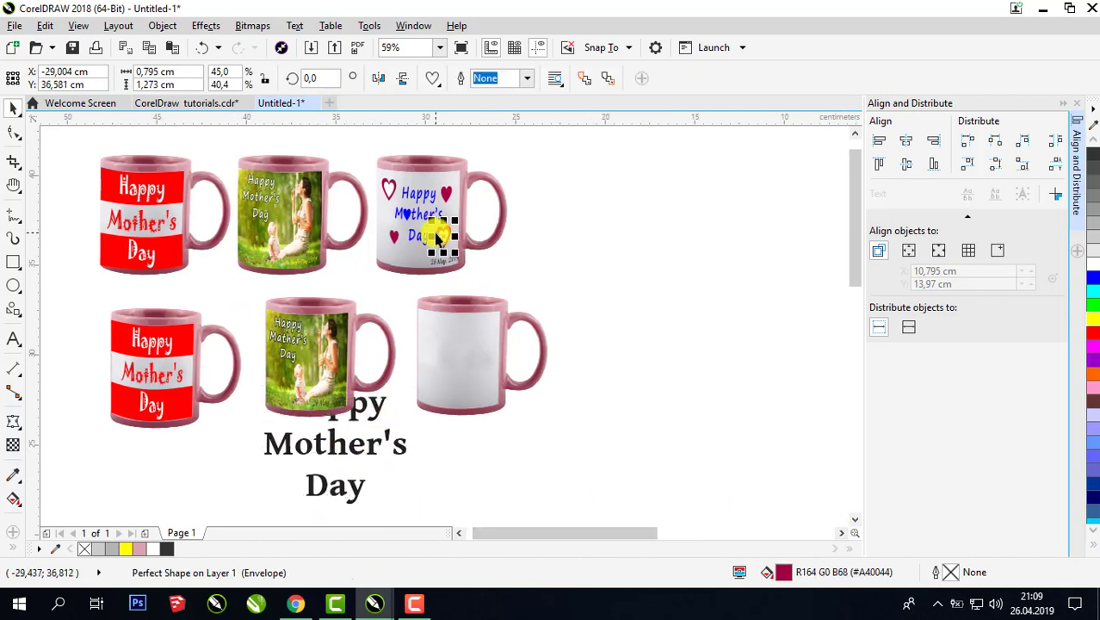
click(403, 180)
click(647, 318)
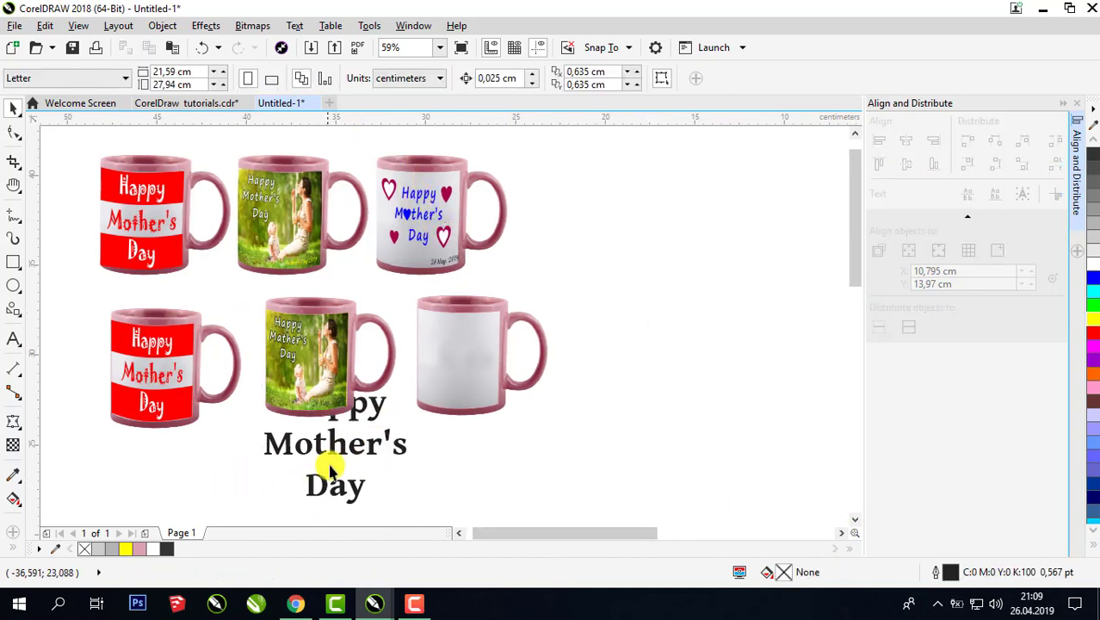
Step: Draw a rectangle of about 7.56 × 6.16 cm in the empty area beside the blank mug
drag(336, 456, 360, 467)
click(13, 263)
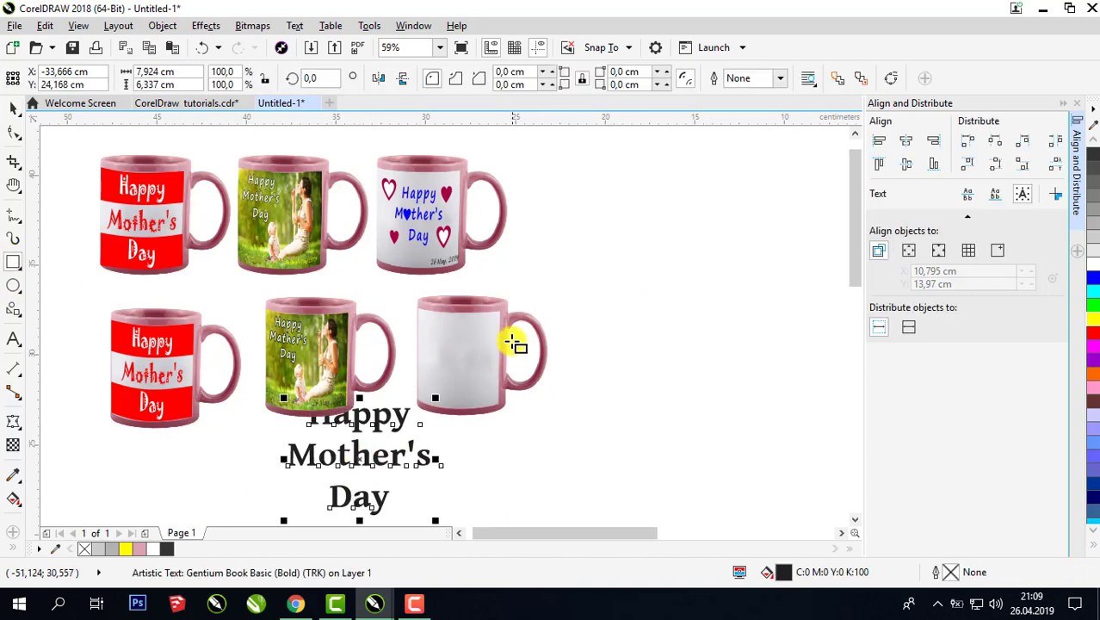
mouse_move(582, 313)
mouse_down()
mouse_move(705, 397)
mouse_move(709, 430)
mouse_move(719, 423)
mouse_up()
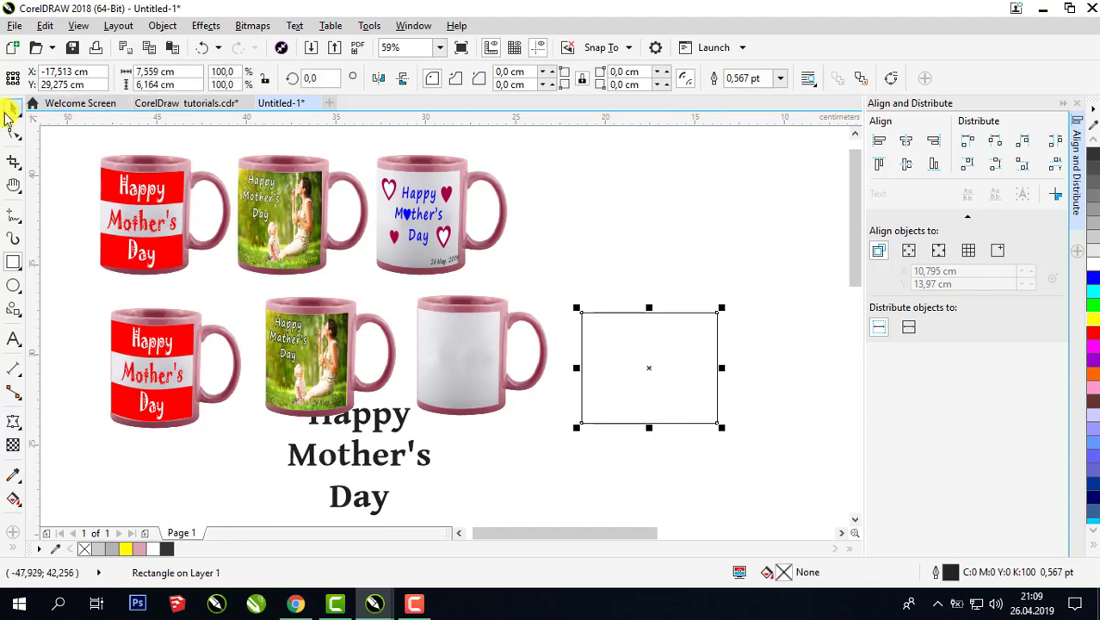
Step: Center the black "Happy Mother's Day" text inside the new rectangle, scaled to about 5.99 × 4.79 cm, and color it purple
mouse_move(370, 464)
mouse_down()
mouse_move(588, 485)
mouse_move(661, 398)
mouse_up()
drag(721, 454, 697, 437)
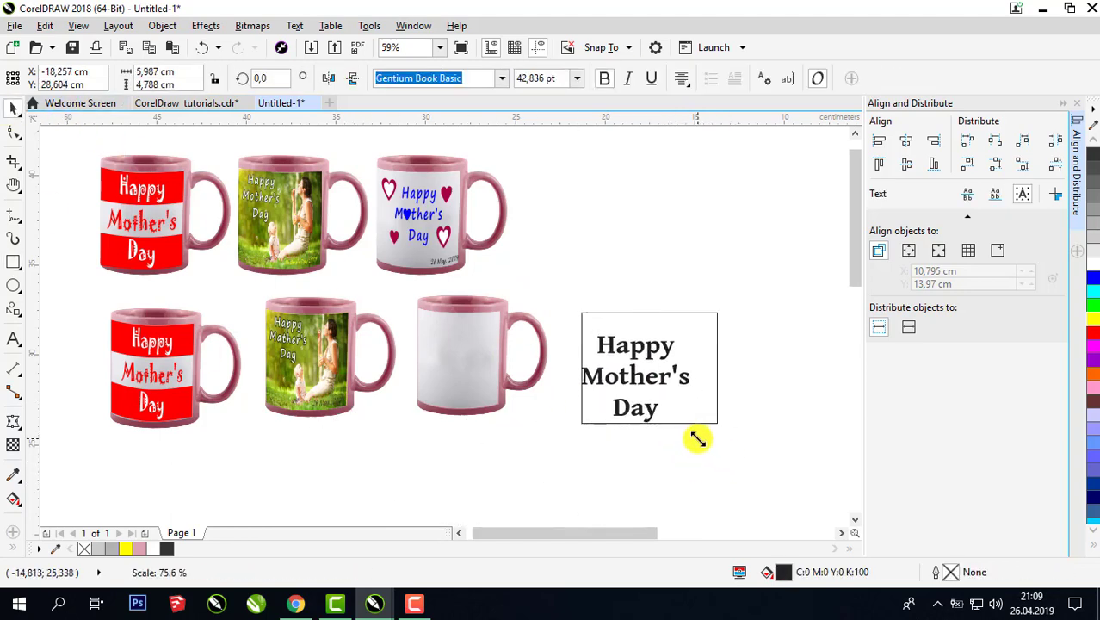
drag(634, 376, 653, 371)
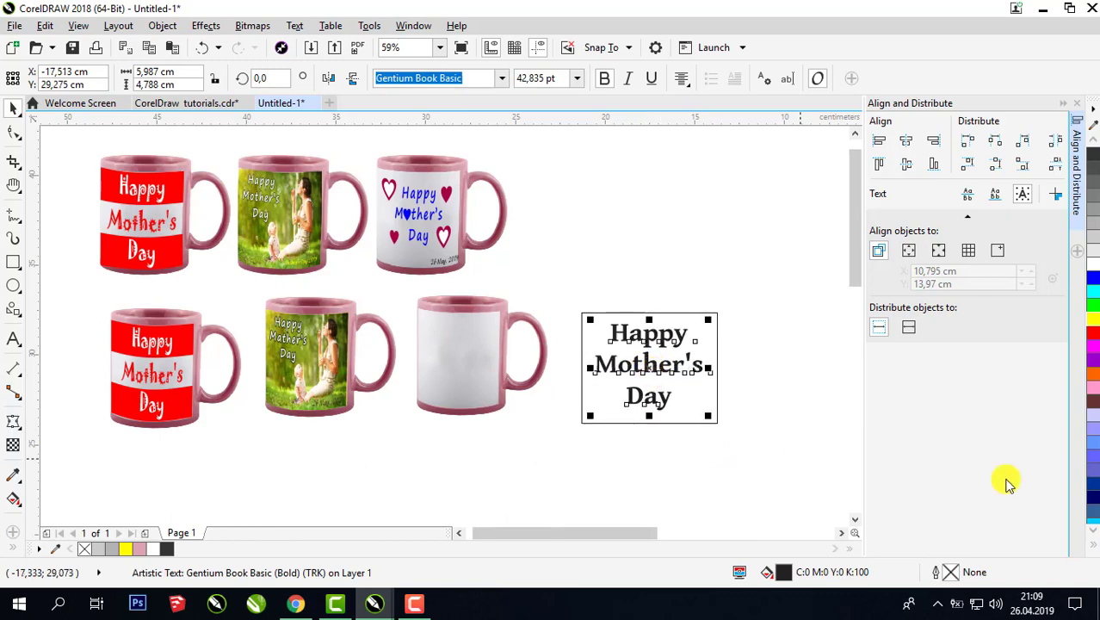
click(1093, 365)
click(570, 290)
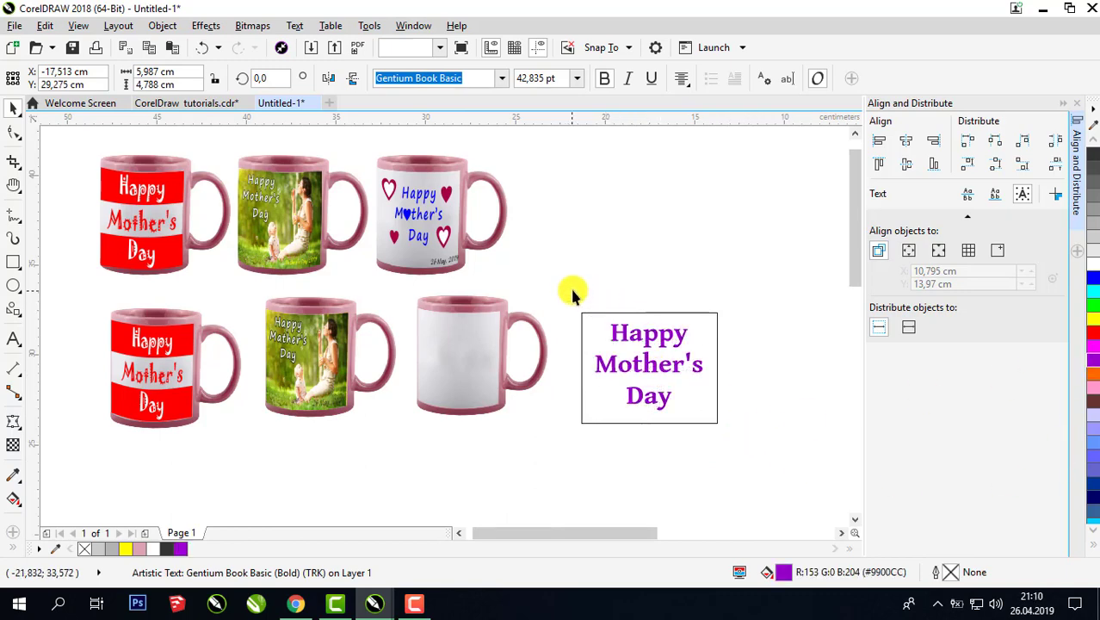
Step: Draw a heart from the basic shapes, about 2.48 cm wide, over the rectangle's lower-left corner
click(14, 312)
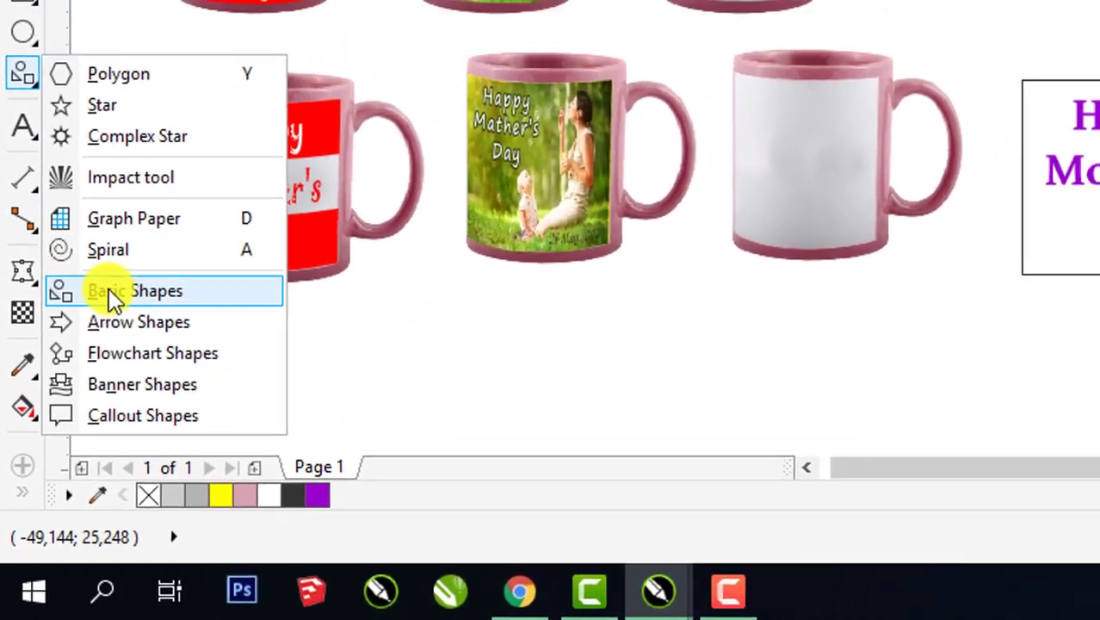
click(125, 251)
click(432, 79)
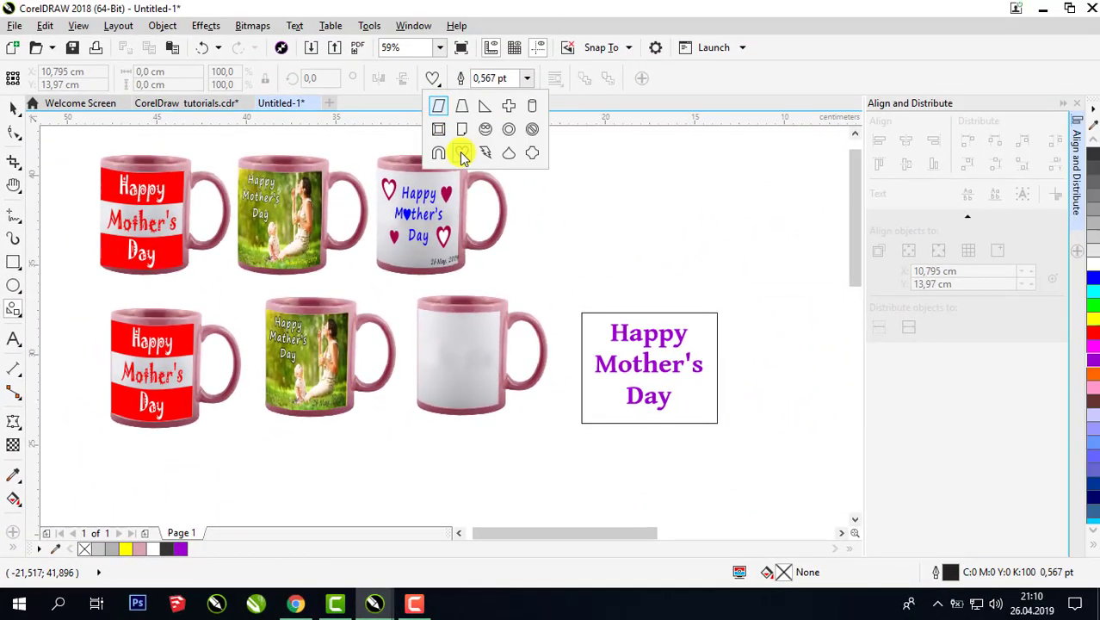
click(462, 154)
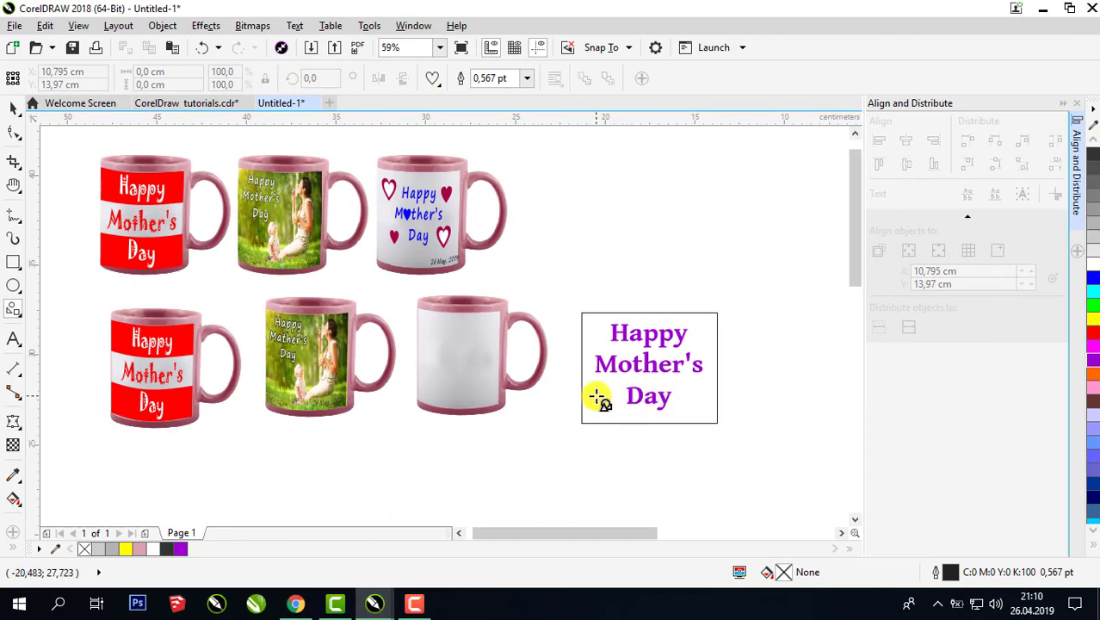
drag(597, 397, 644, 444)
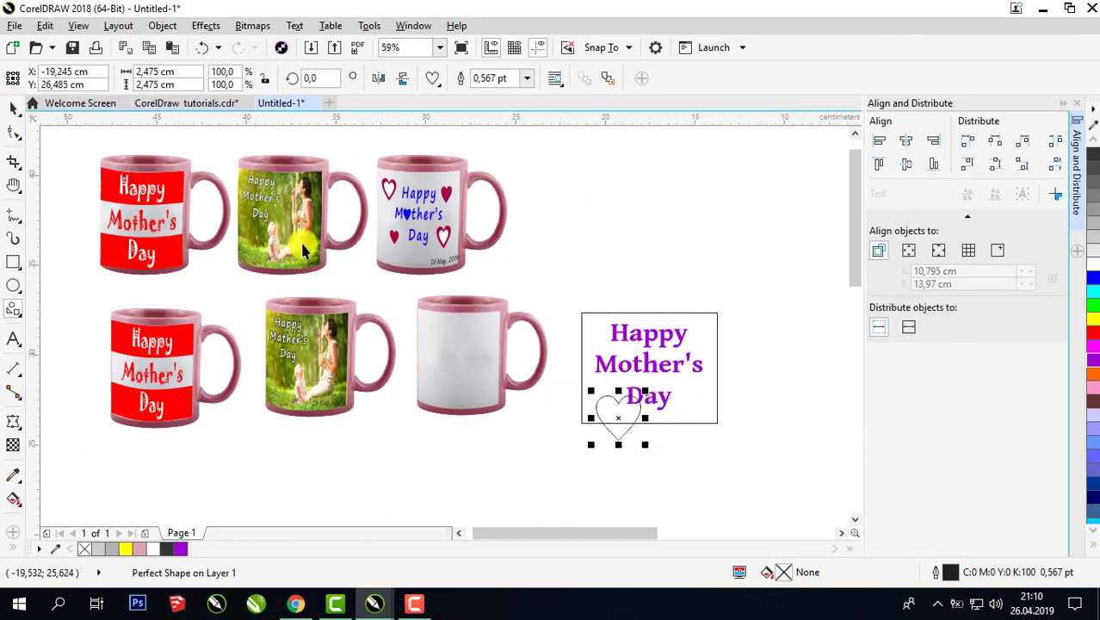
Step: Move the rectangle, text and heart together up to the area beside the sample heart mug
drag(753, 482, 568, 306)
drag(656, 361, 625, 270)
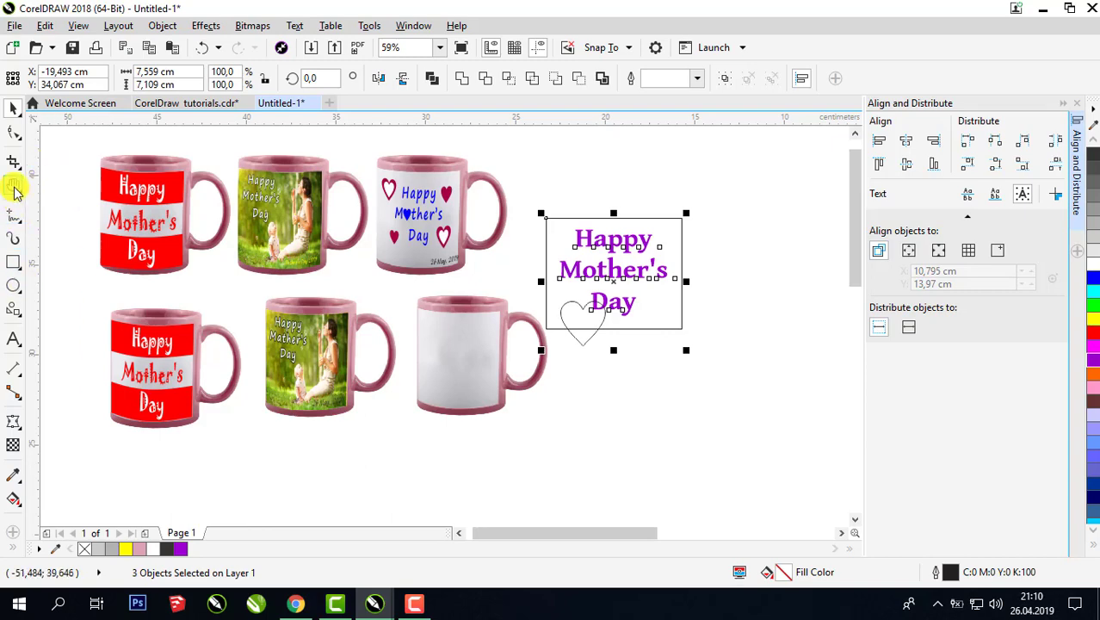
click(15, 191)
click(49, 188)
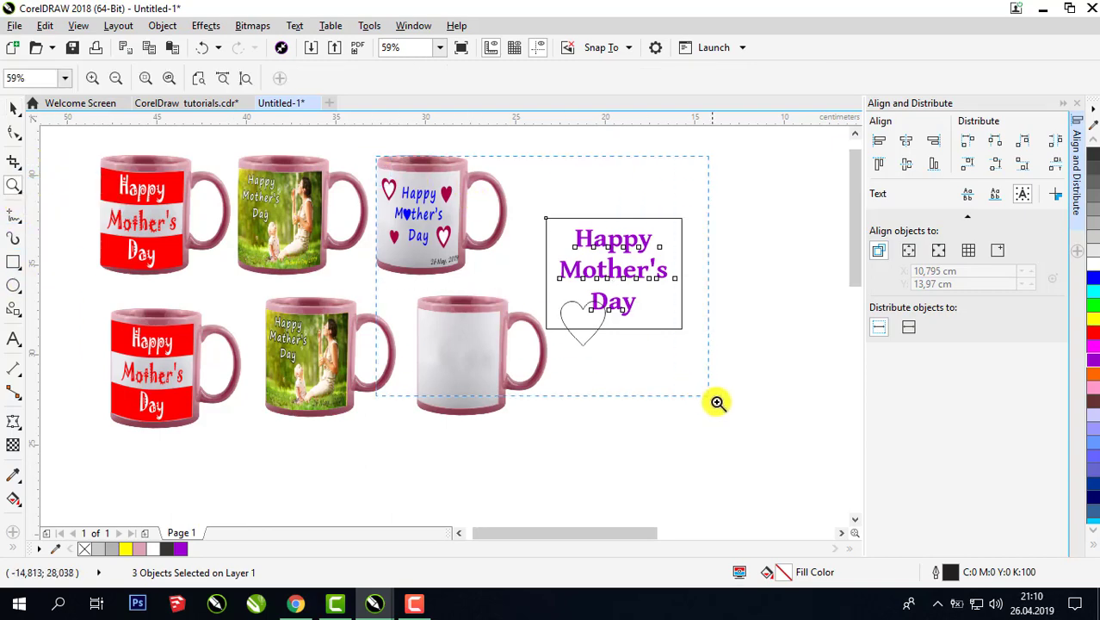
drag(717, 402, 718, 403)
click(13, 112)
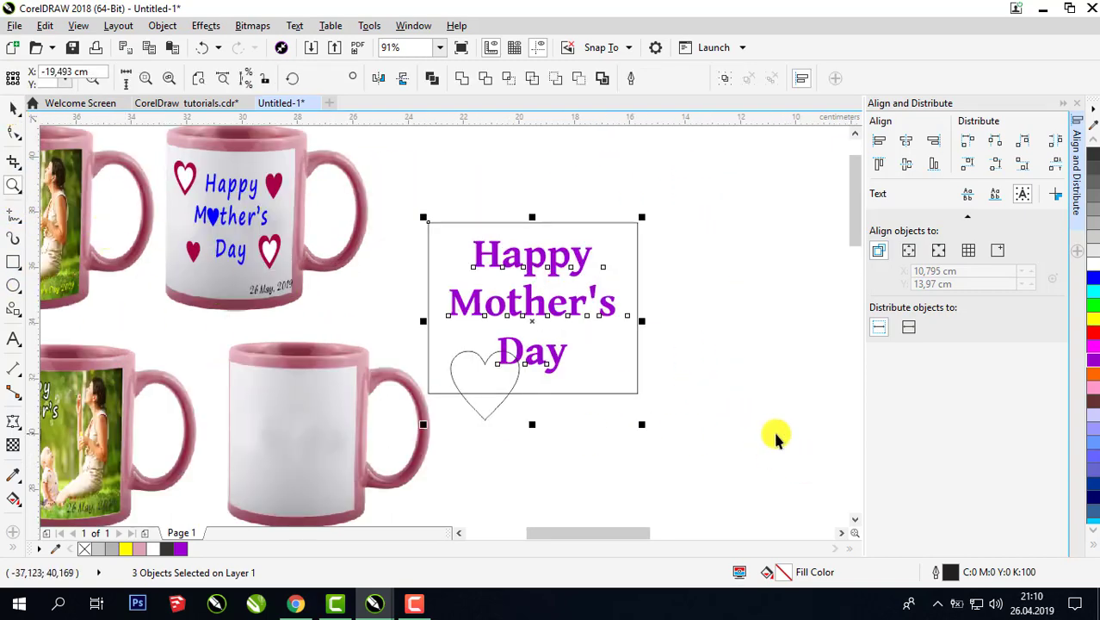
Step: Shrink the "Happy Mother's Day" text to about 5.39 × 4.31 cm and color it blue
click(771, 353)
click(556, 360)
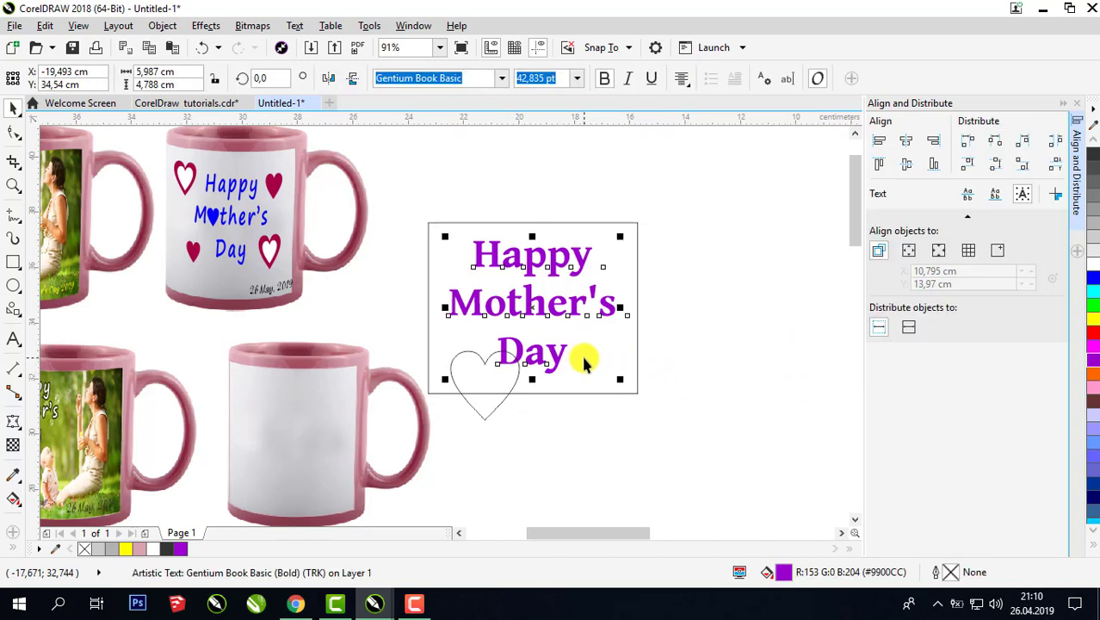
drag(623, 379, 613, 372)
click(1093, 283)
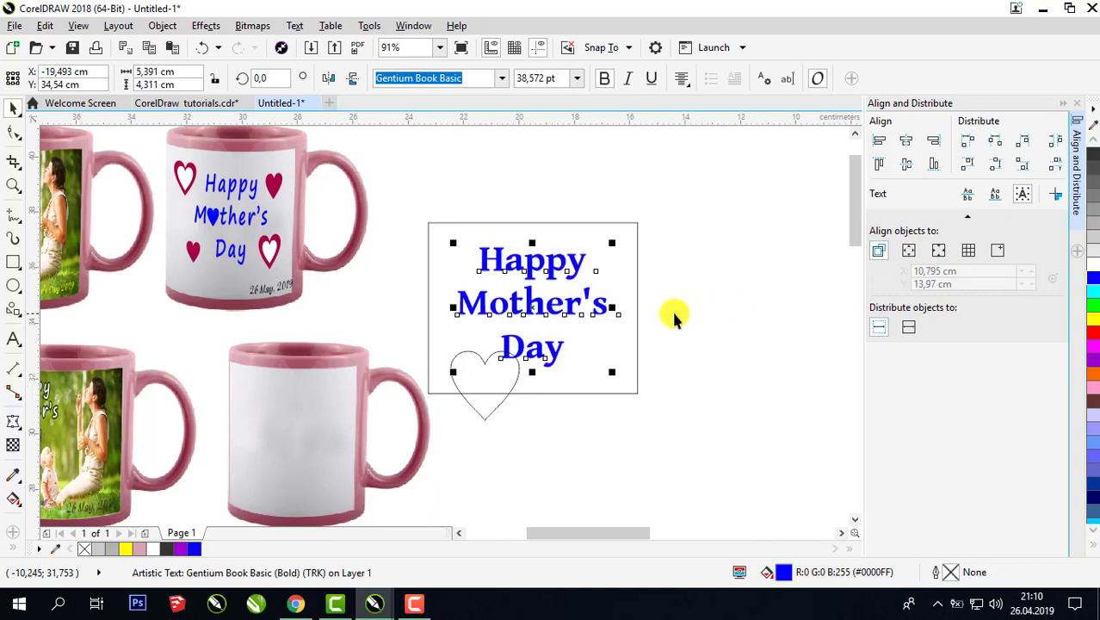
click(690, 323)
Step: Place the heart in the rectangle's lower-right corner in red, reduced in size, with a concentric copy about 1.1 cm wide inside it
drag(484, 413, 632, 357)
click(1089, 347)
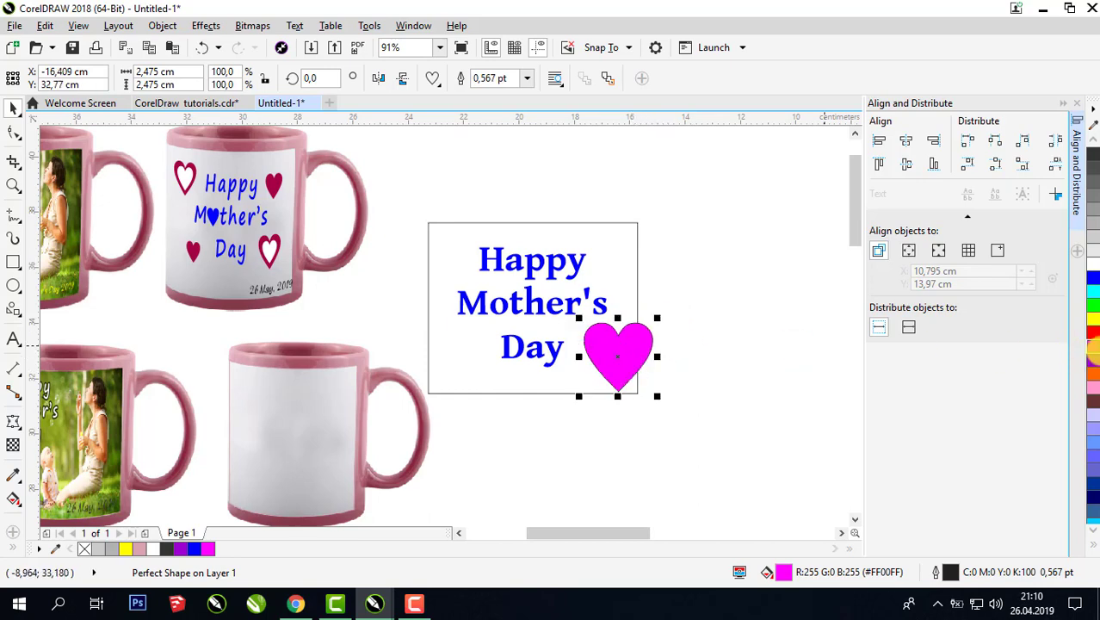
click(1091, 341)
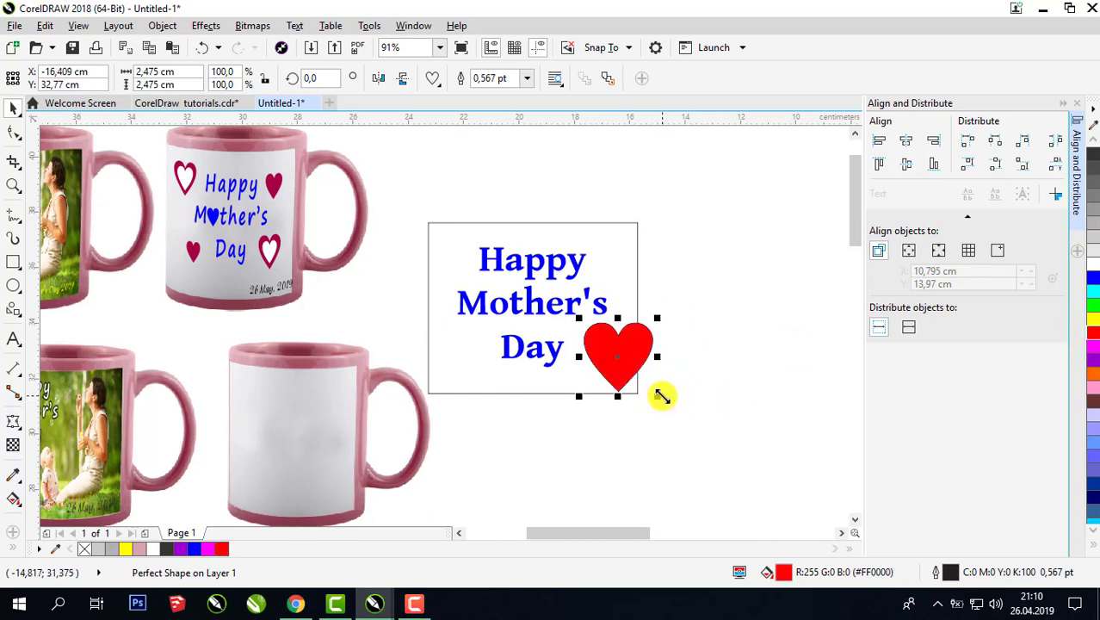
drag(657, 396, 636, 373)
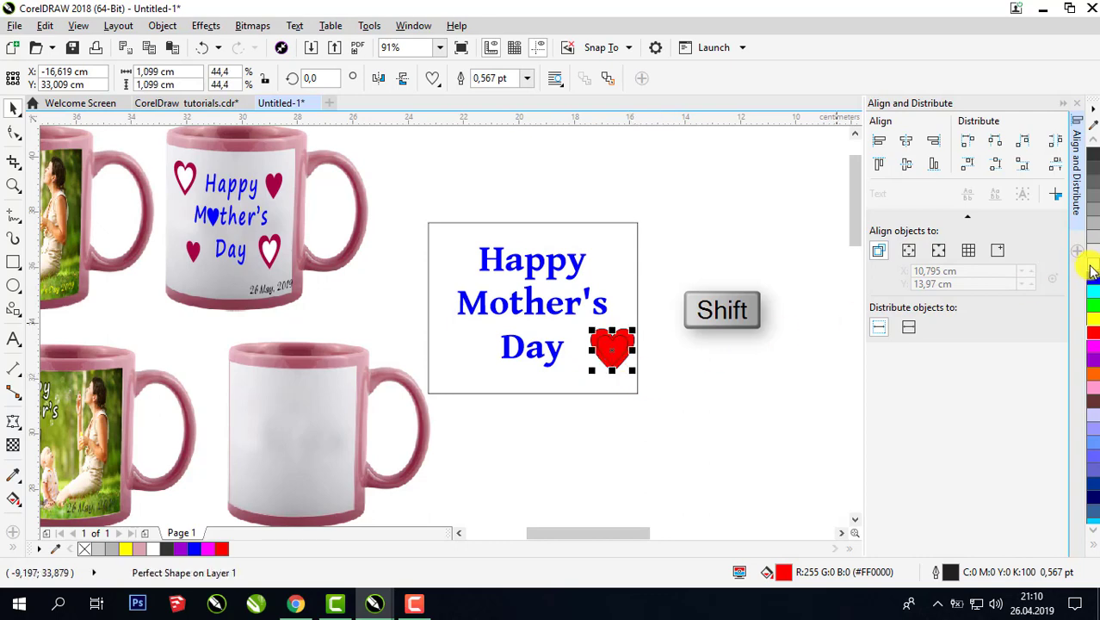
Step: Group the red heart with its white inner heart, copy the pair to the upper-left corner, and shrink the text to about 5.21 × 4.17 cm
drag(686, 405, 463, 241)
key(ctrl+g)
right_click(468, 245)
click(508, 307)
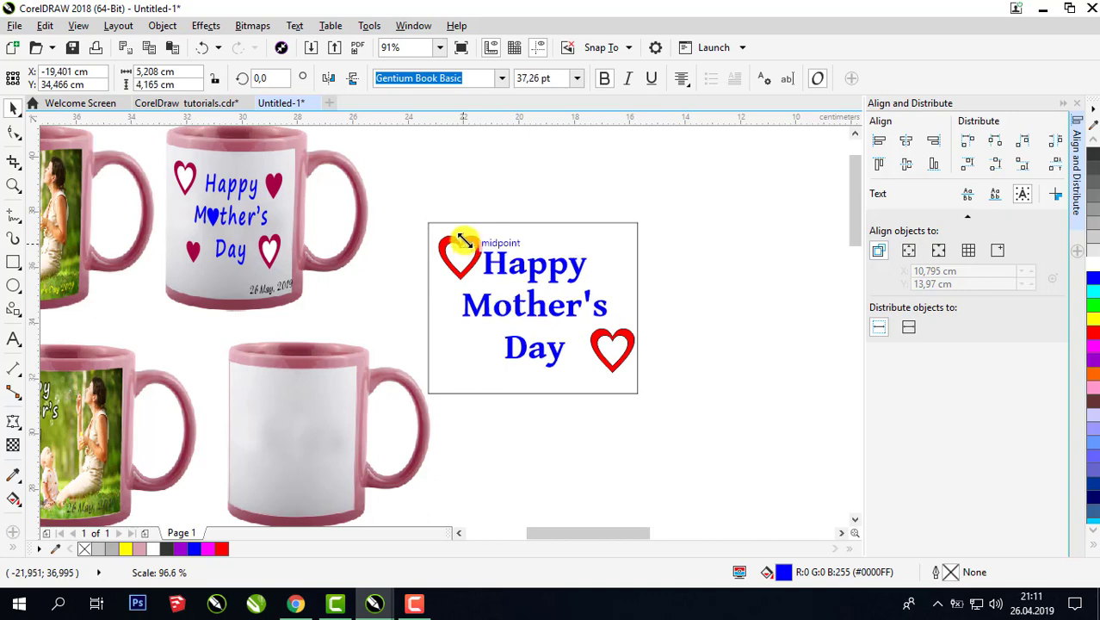
click(666, 242)
Step: Place a copy of the heart pair in the rectangle's upper-right corner and delete the copy's white inner heart
drag(617, 346, 684, 246)
click(525, 79)
click(745, 238)
click(613, 262)
right_click(685, 250)
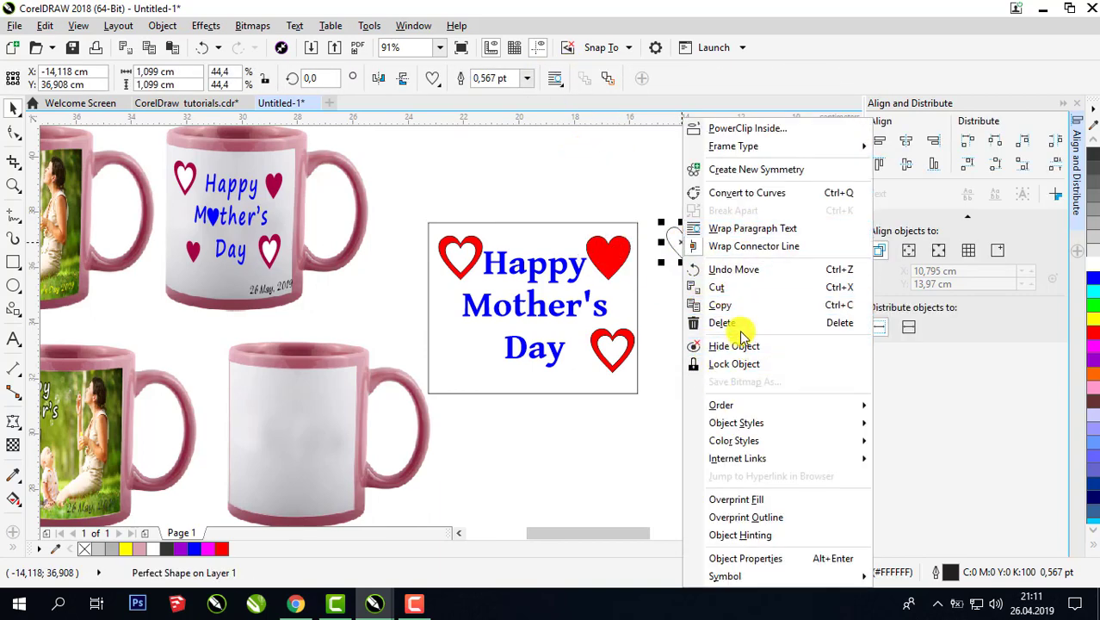
click(733, 324)
Step: Shrink the solid heart in the upper-right corner to about 1.31 cm and fill it green
click(604, 278)
drag(582, 282, 589, 277)
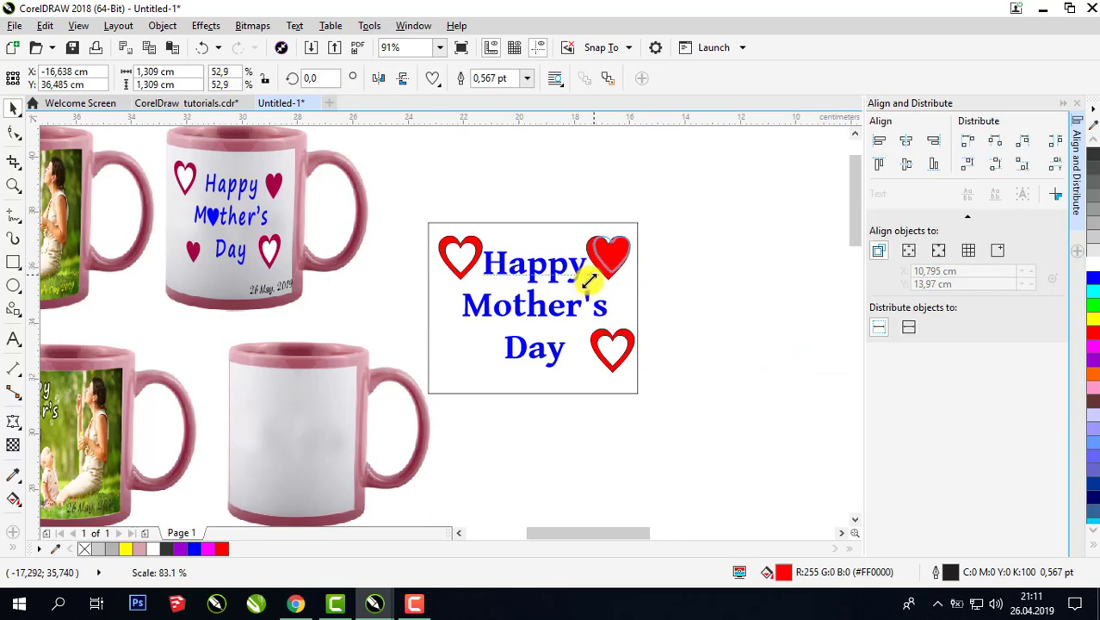
click(1094, 304)
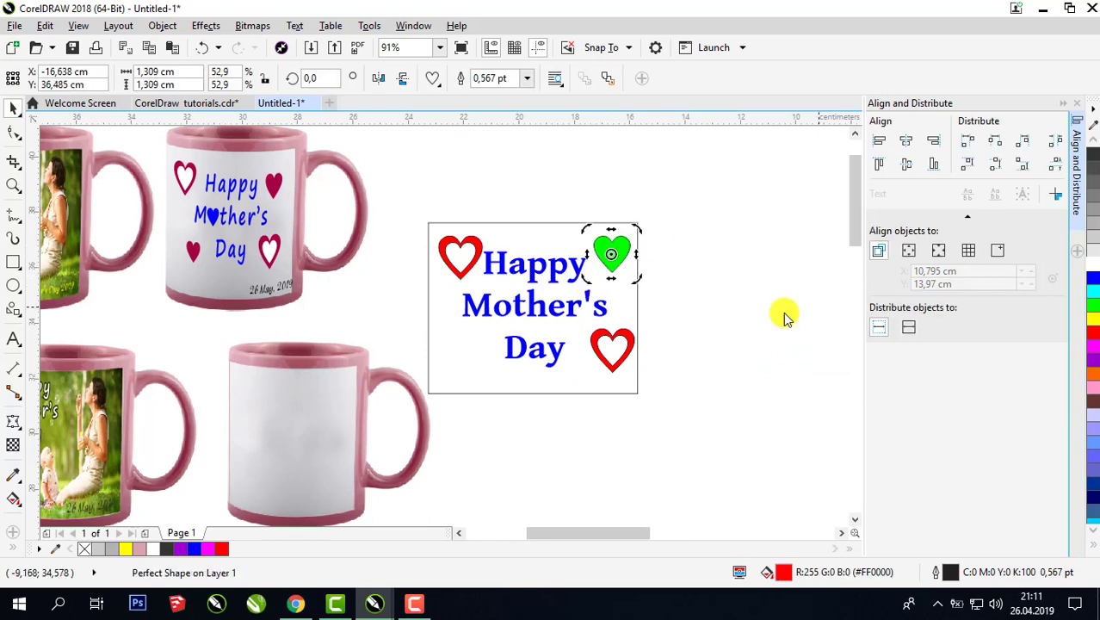
click(657, 308)
Step: Copy the green heart to the area beside "Day", reduce the copy to about 0.98 cm and fill it cyan
click(617, 264)
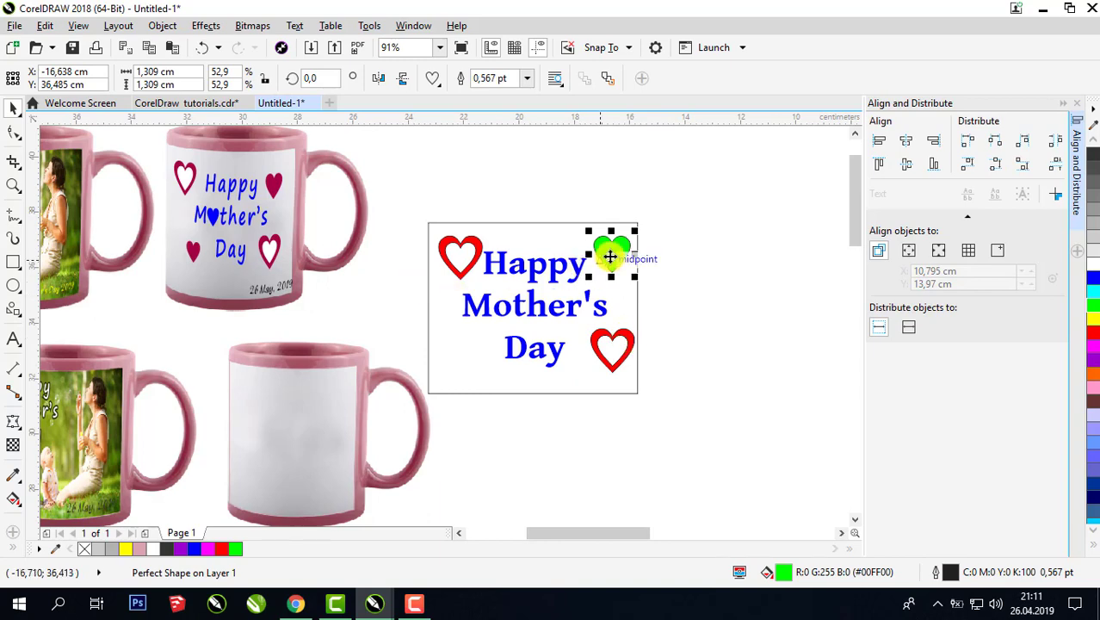
drag(610, 256, 470, 346)
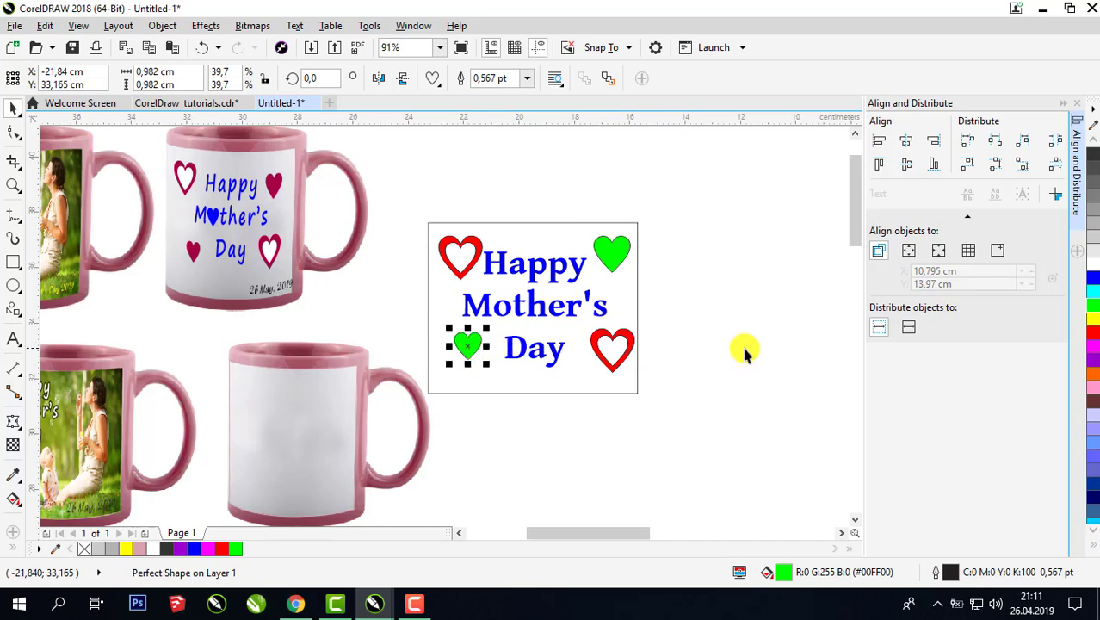
click(1093, 295)
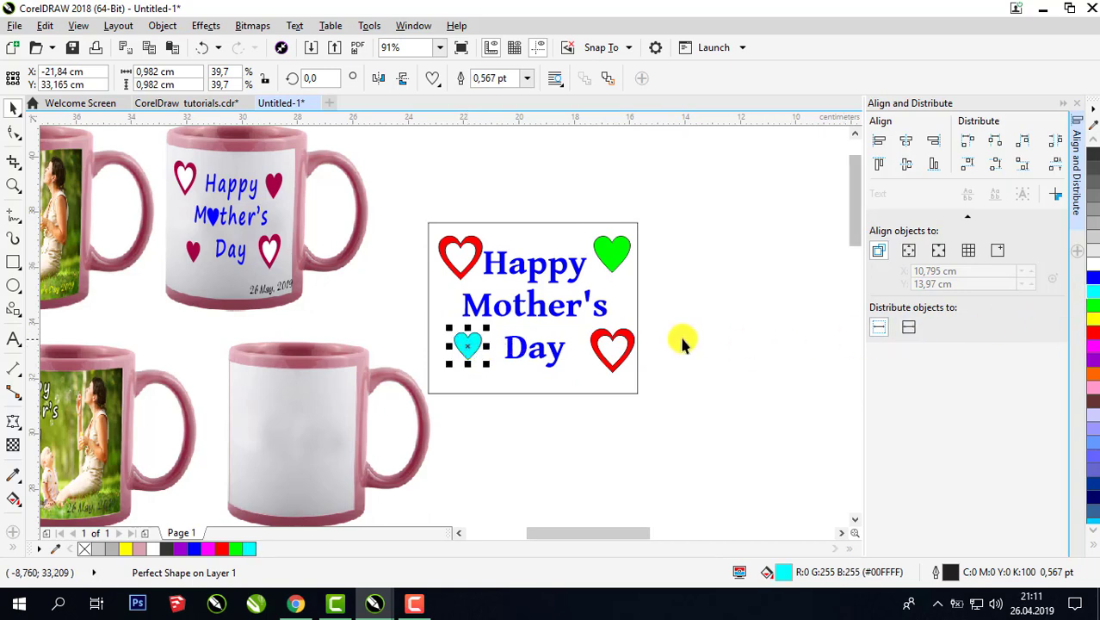
Step: Place a copy of the cyan heart next to the letter M of "Mother's"
click(504, 360)
scroll(455, 341, up, 3)
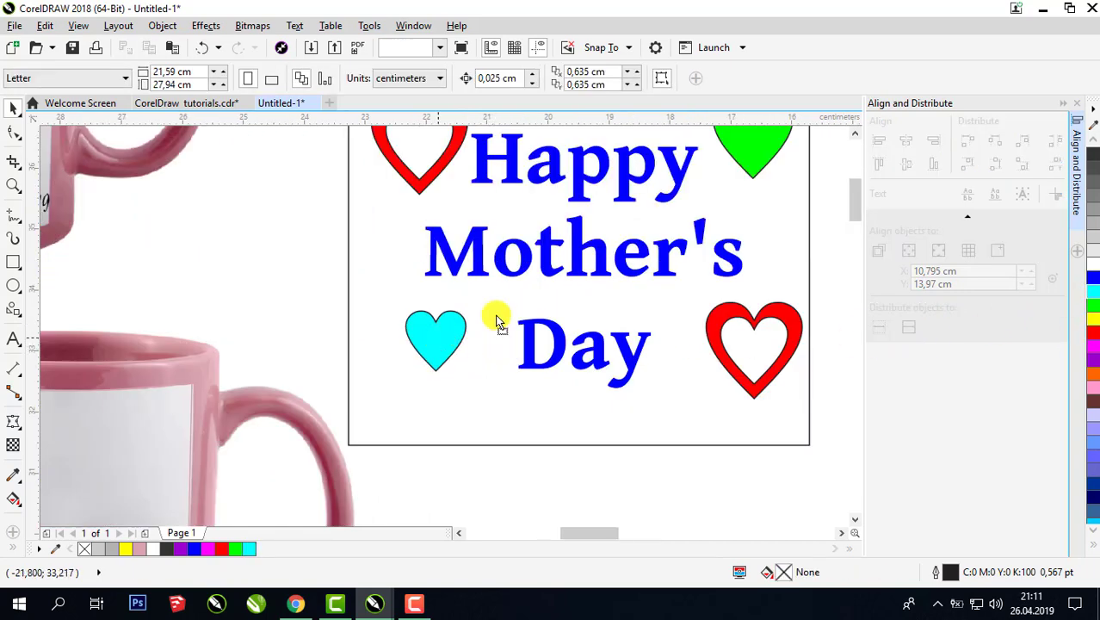
drag(438, 348, 449, 267)
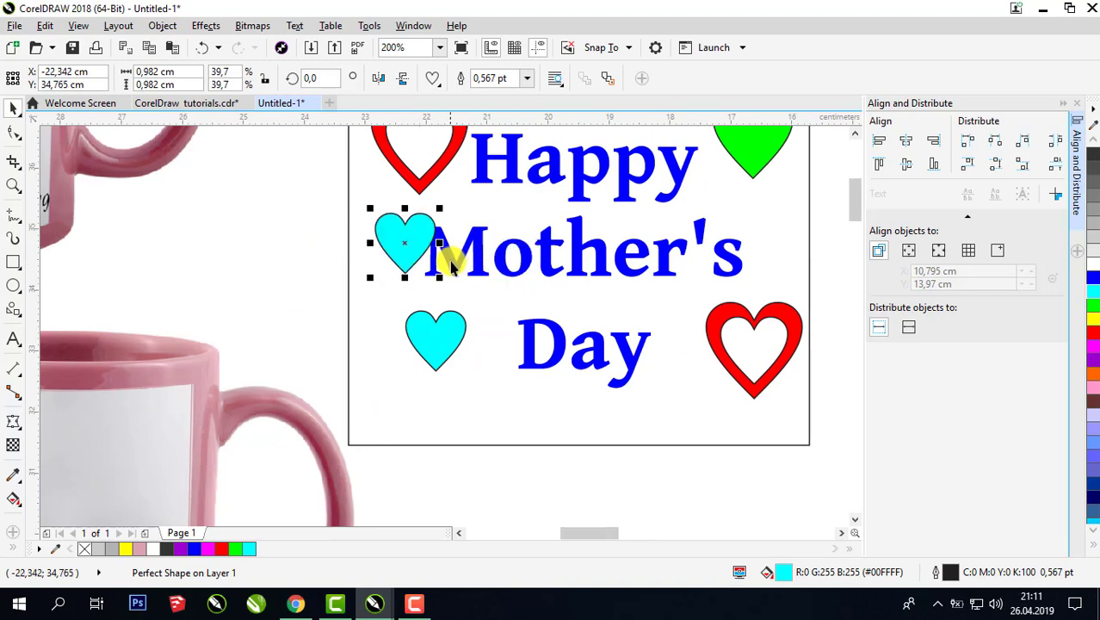
Step: Send the outlined rectangle behind the text and hearts in the stacking order
click(477, 258)
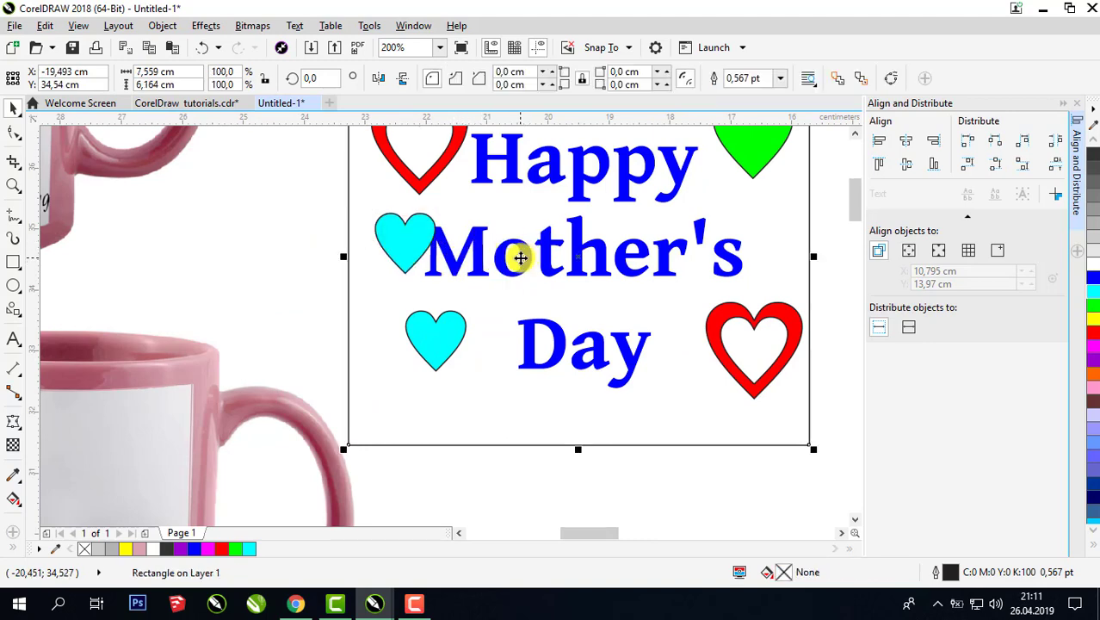
click(520, 258)
click(714, 425)
right_click(714, 428)
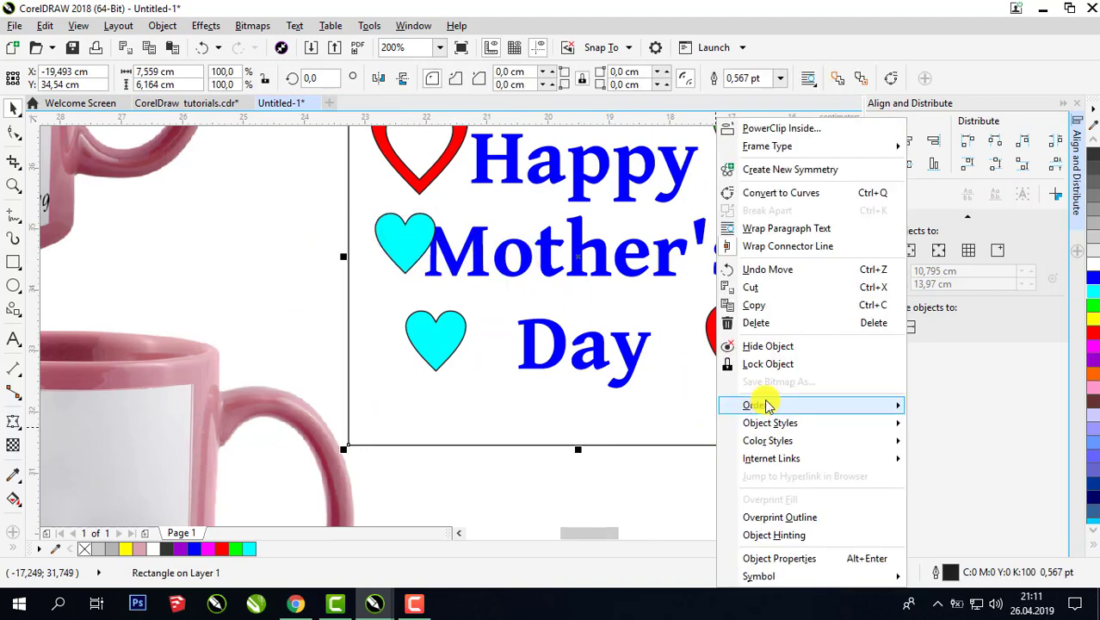
mouse_move(766, 405)
click(936, 422)
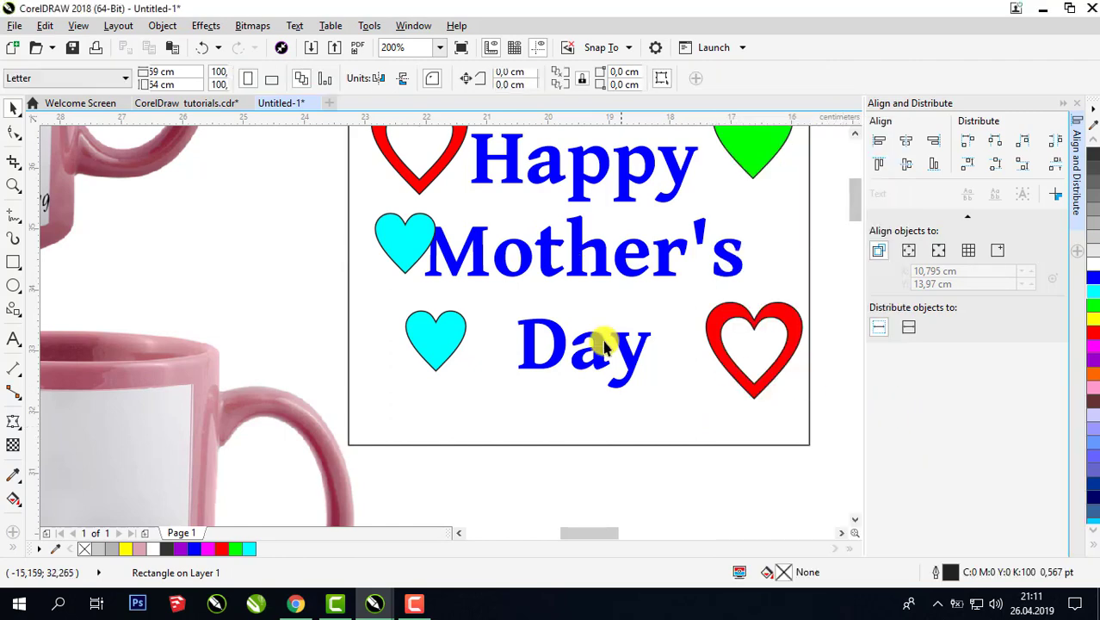
Step: Replace the "o" in "Mother's" with blank space and fit the copied cyan heart into the gap at about 0.32 cm
click(520, 265)
double_click(536, 253)
drag(535, 253, 500, 256)
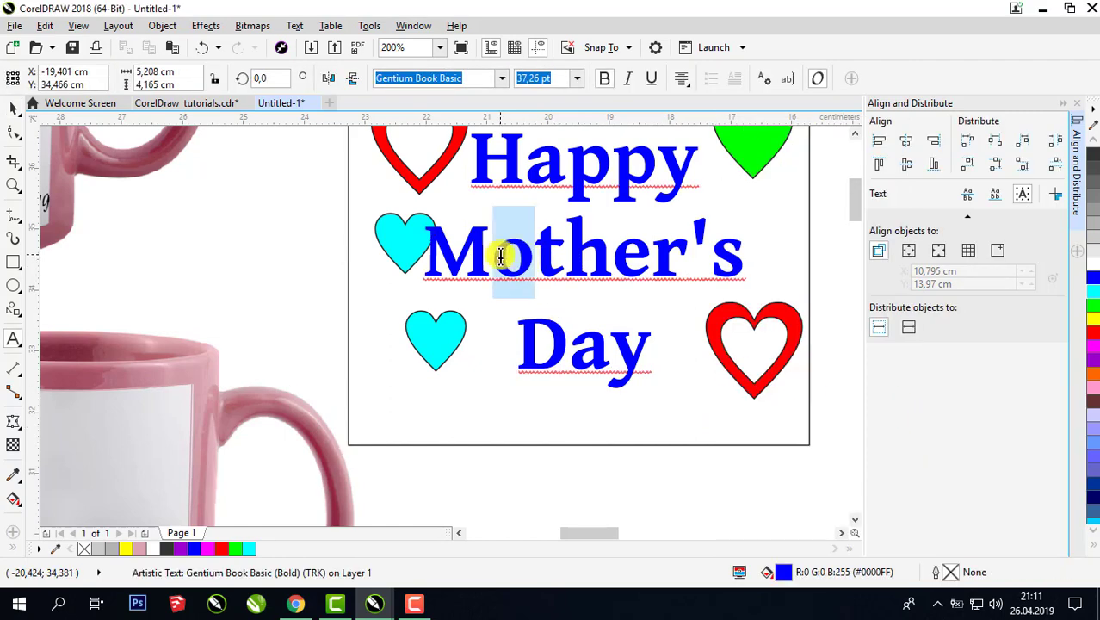
key(Delete)
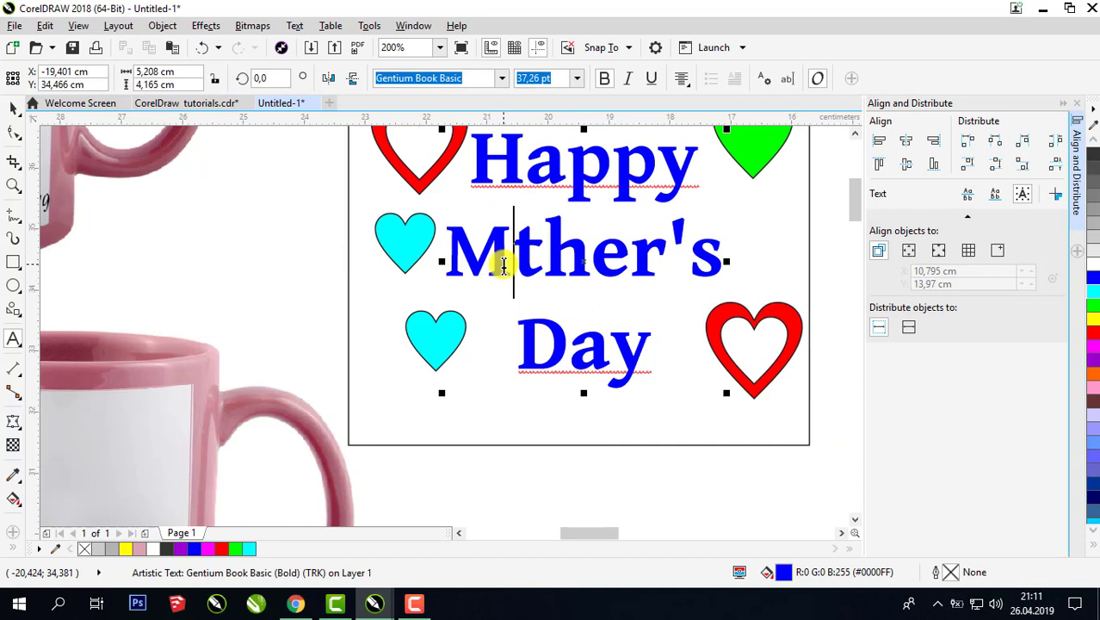
click(14, 112)
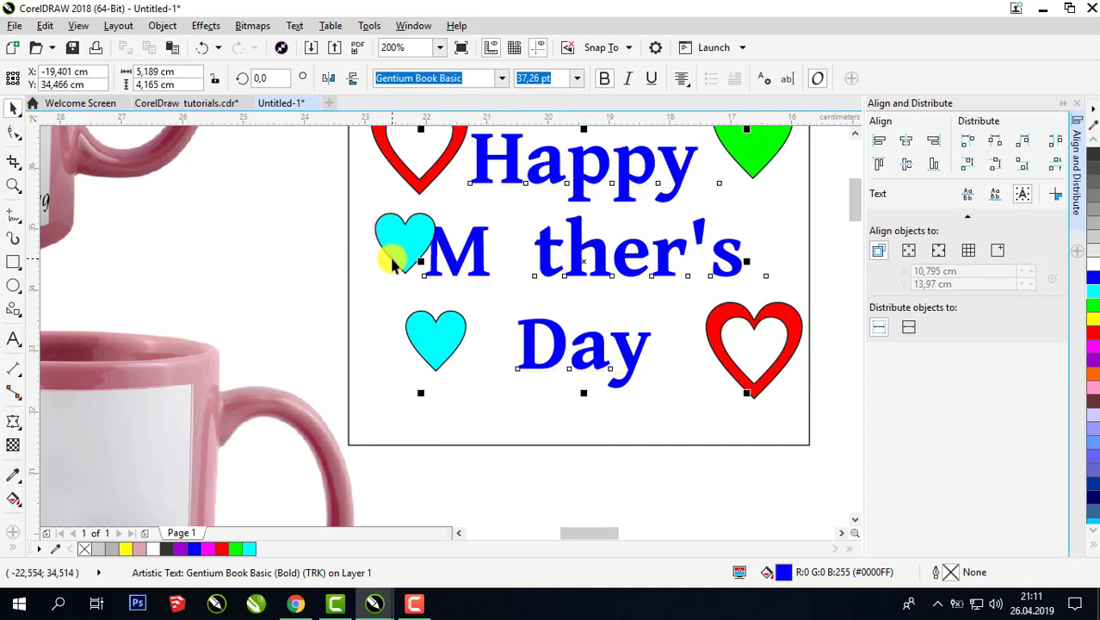
drag(394, 250, 534, 285)
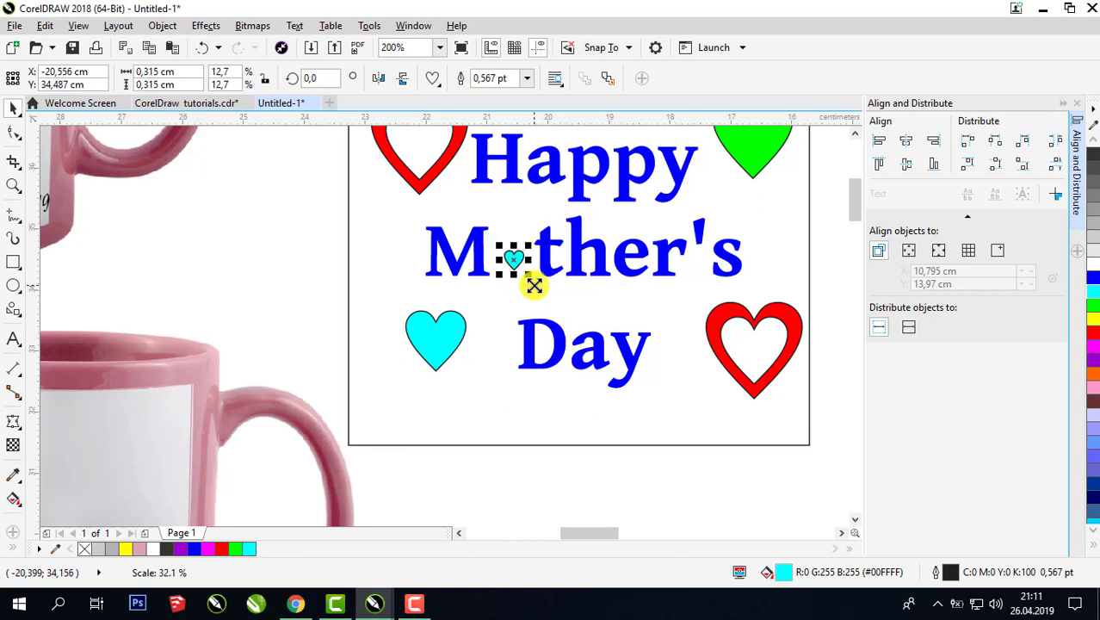
Step: Enlarge the heart inside "Mother's" to about 0.74 cm, remove its outline and fill it blue
mouse_move(529, 244)
mouse_down()
mouse_move(546, 230)
mouse_move(517, 256)
mouse_up()
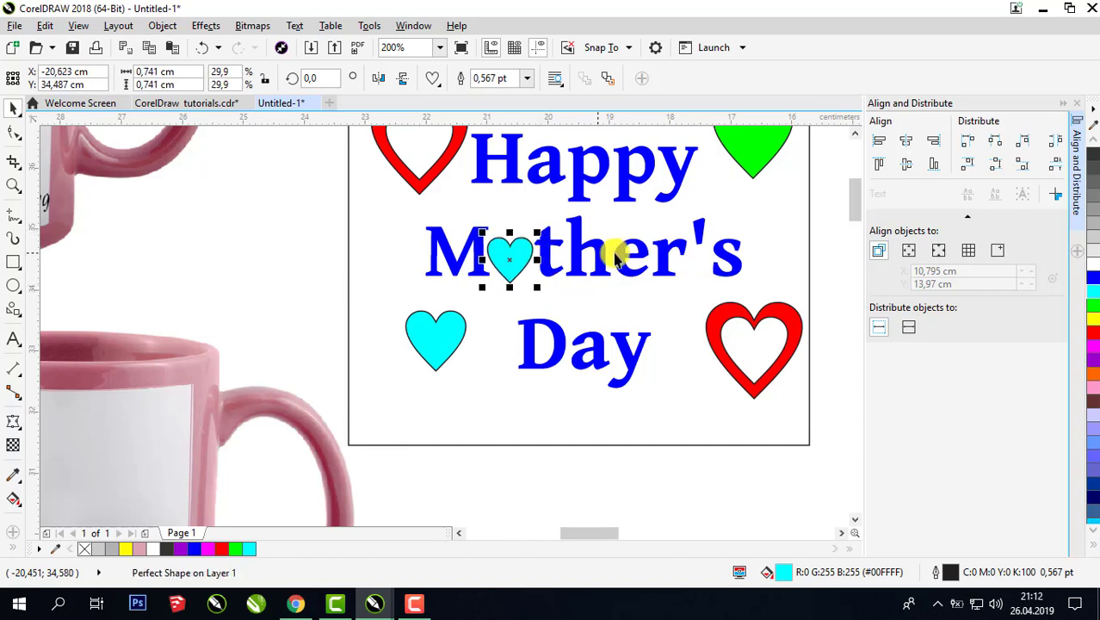
click(1091, 542)
right_click(1036, 143)
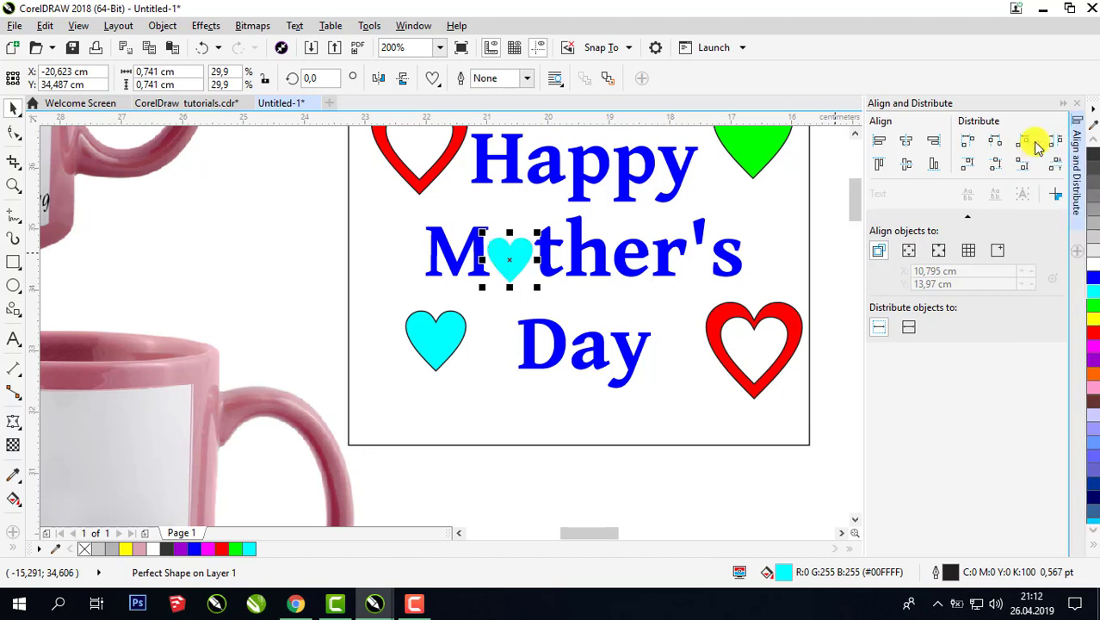
click(1092, 139)
click(1092, 140)
click(1092, 140)
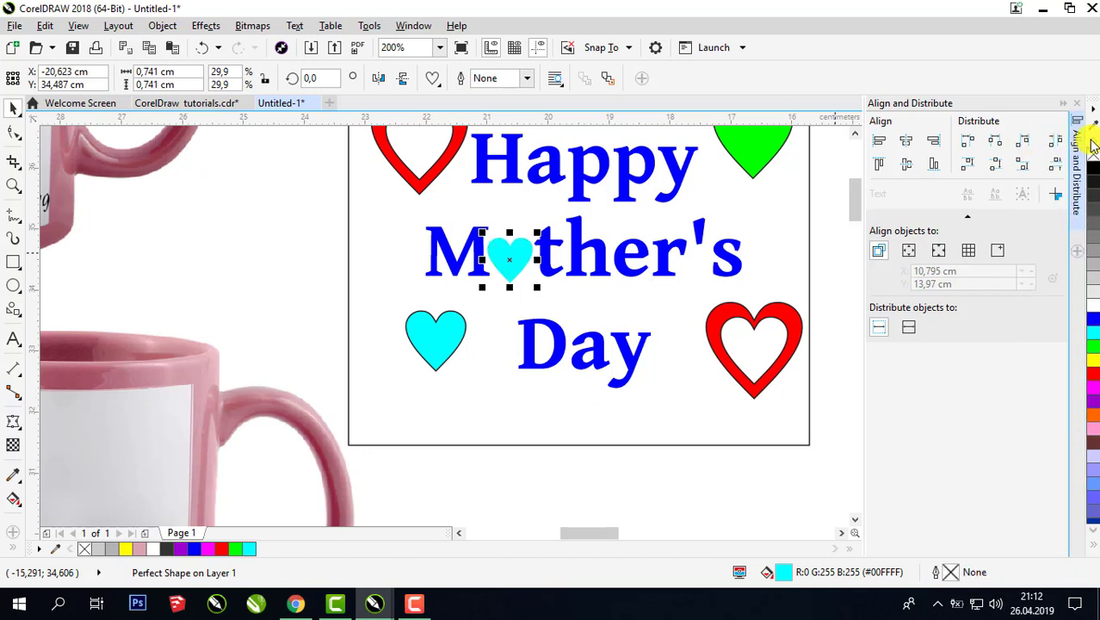
click(1093, 320)
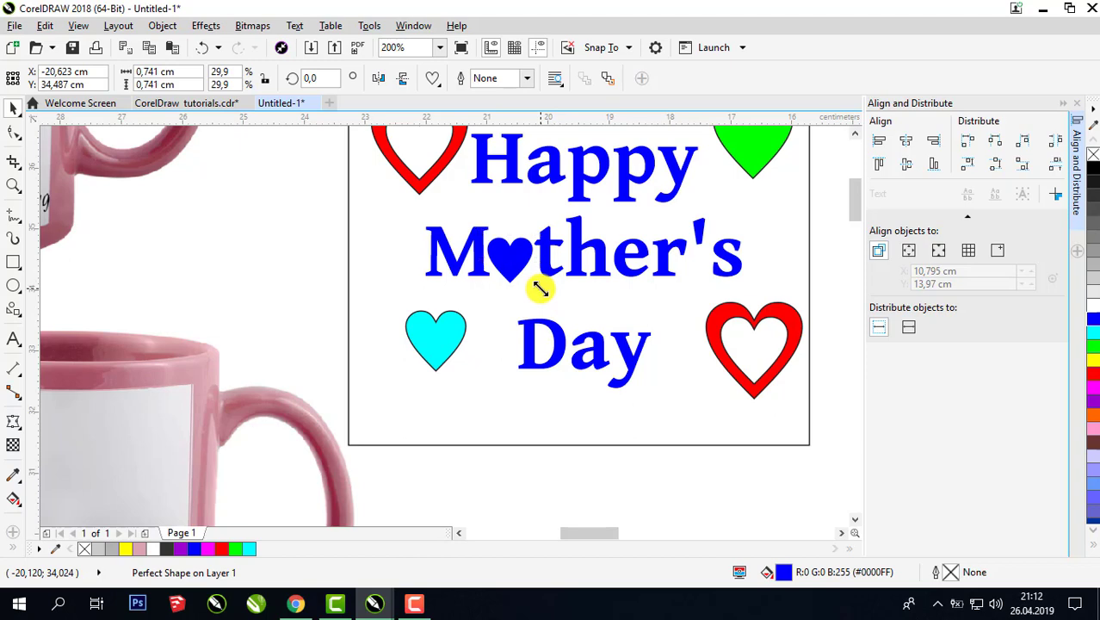
Step: Add a white-filled copy about 0.5 cm wide centred inside the blue heart of "Mother's"
drag(540, 289, 531, 283)
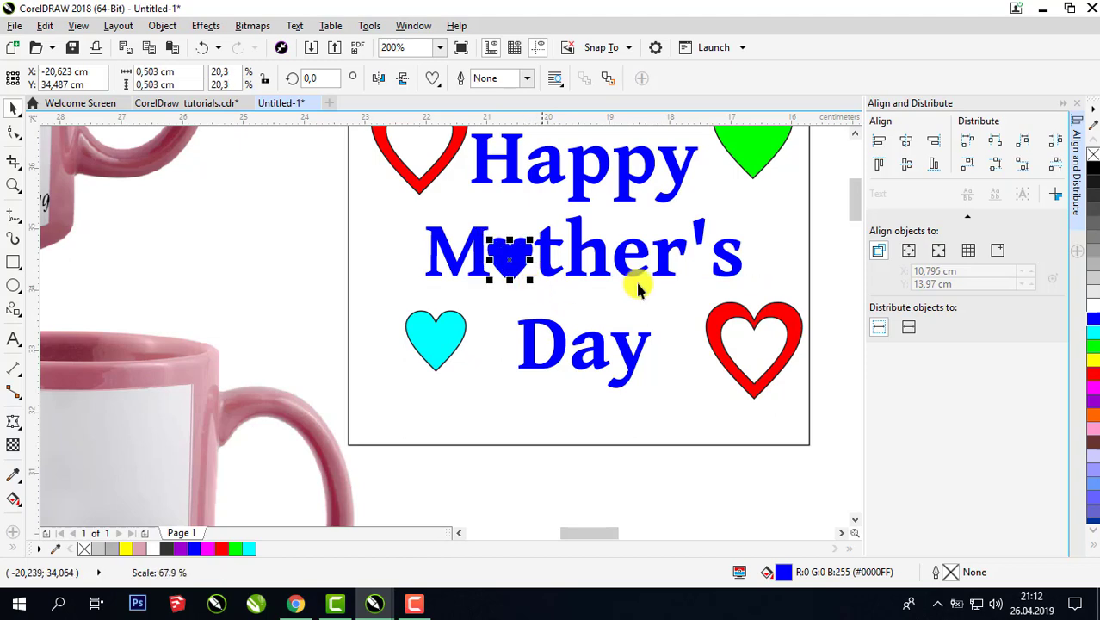
click(1089, 308)
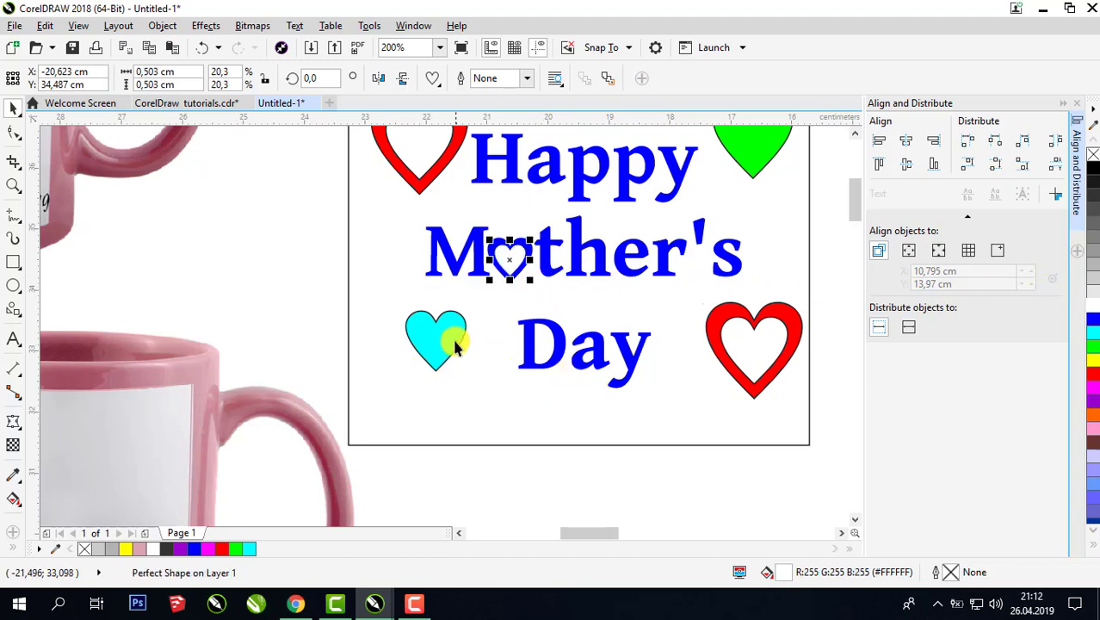
scroll(454, 344, down, 2)
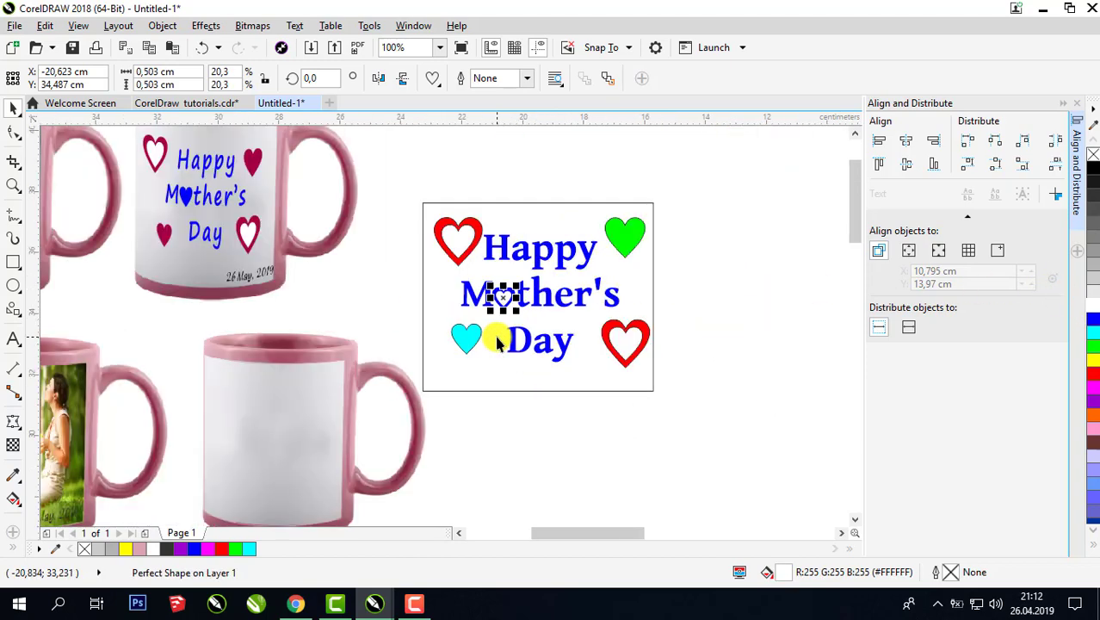
click(702, 346)
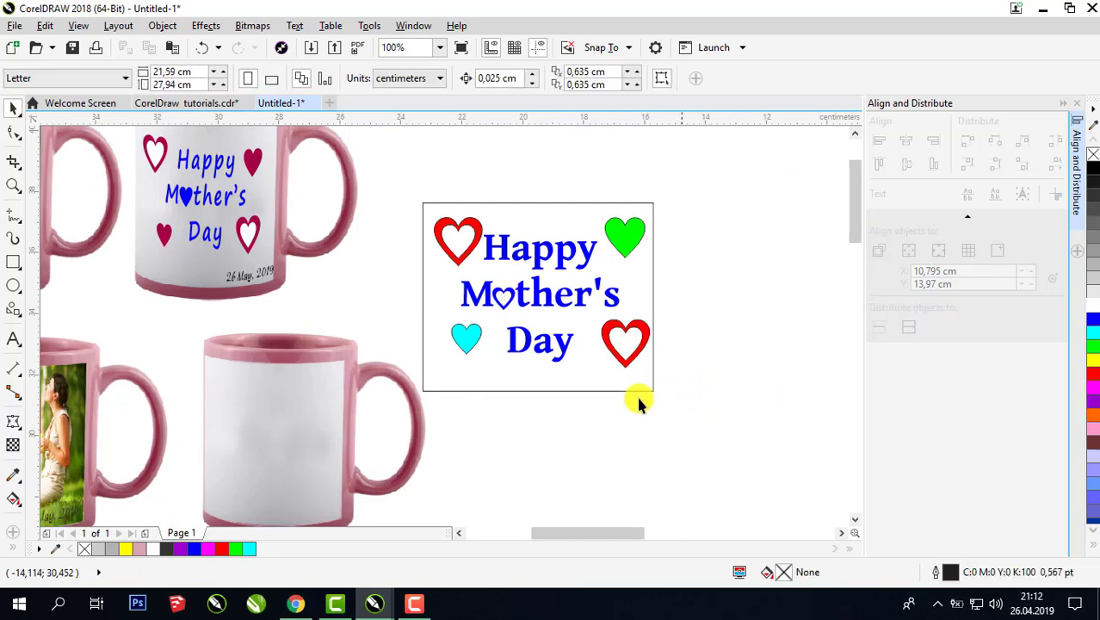
Step: Place two smaller copies of the cyan heart below it, one about 0.6 cm in yellow and one about 0.76 cm in magenta
click(466, 337)
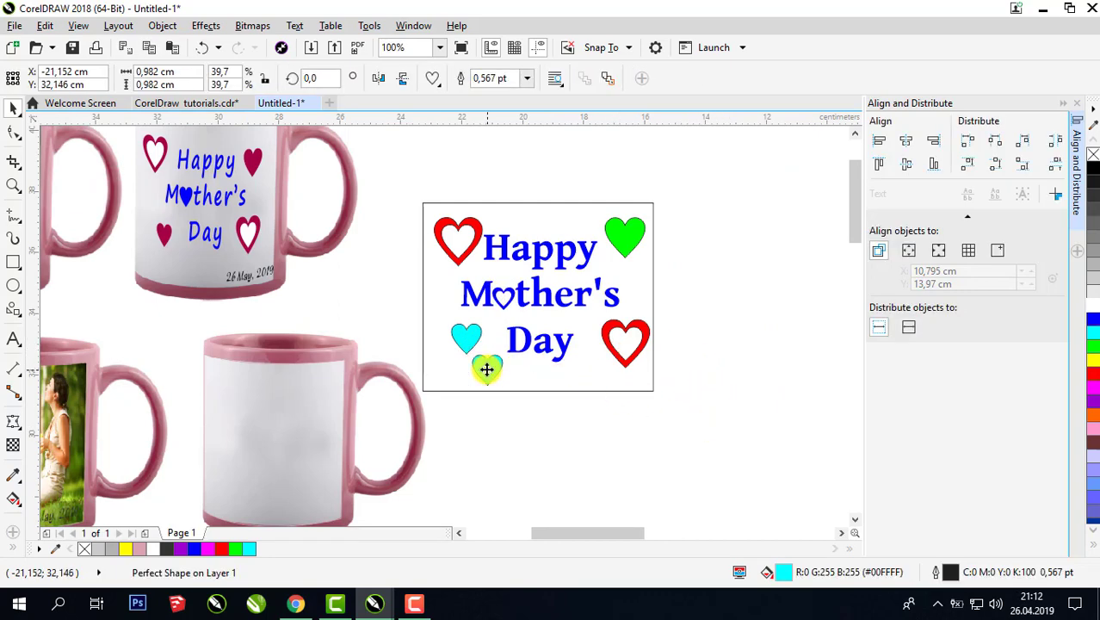
right_click(450, 371)
drag(487, 369, 475, 389)
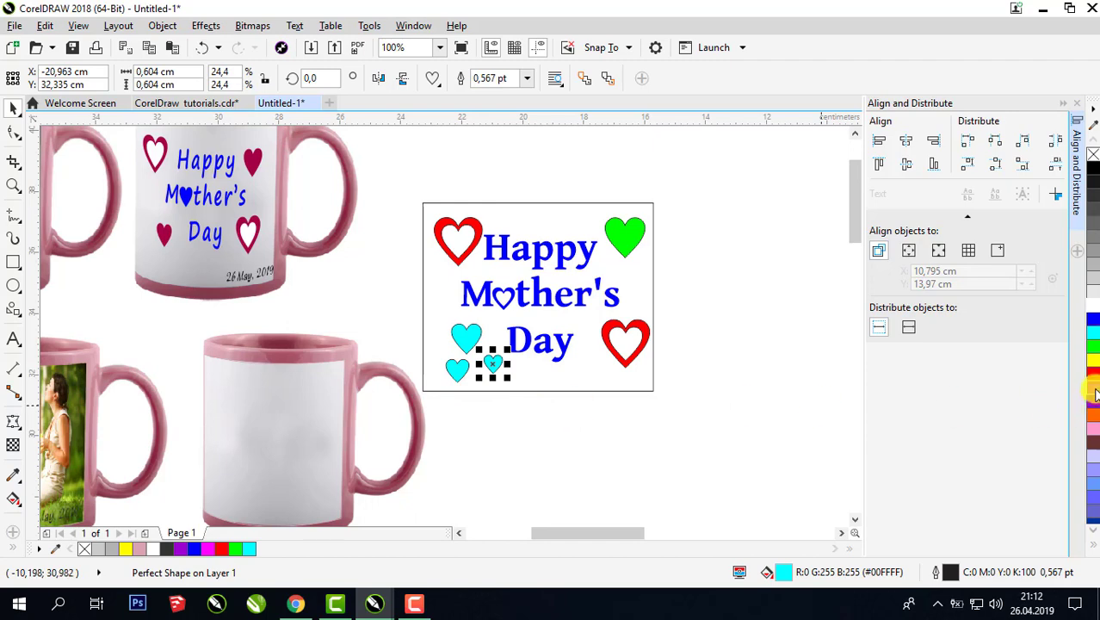
click(453, 379)
click(1093, 394)
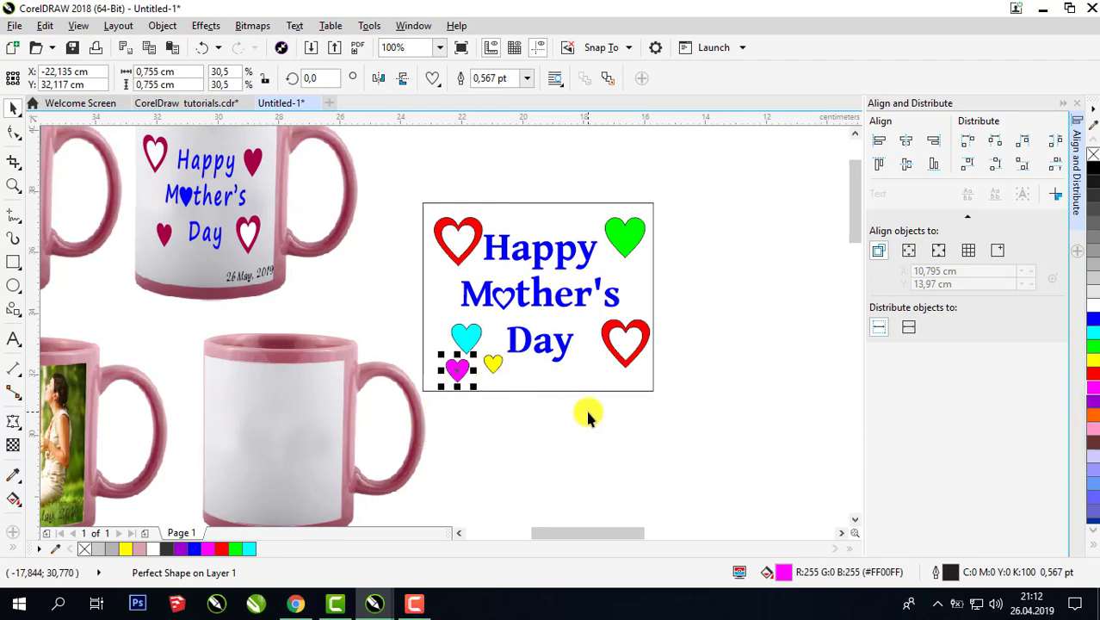
Step: Remove the outlines from the whole framed text-and-hearts design and group it into one object
click(408, 179)
drag(410, 182, 664, 418)
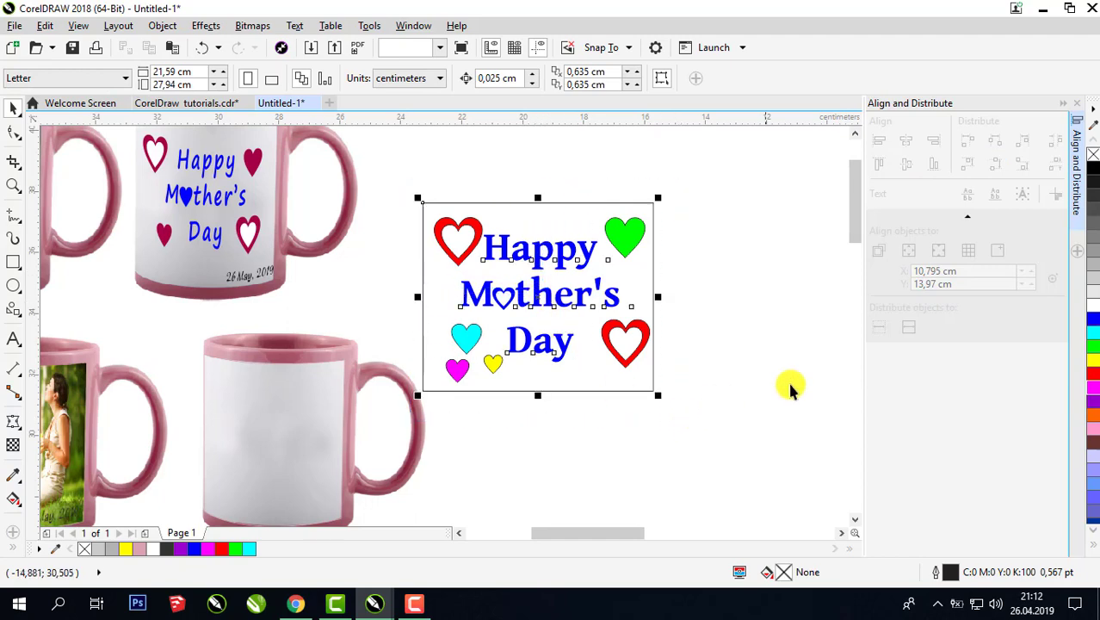
click(1077, 106)
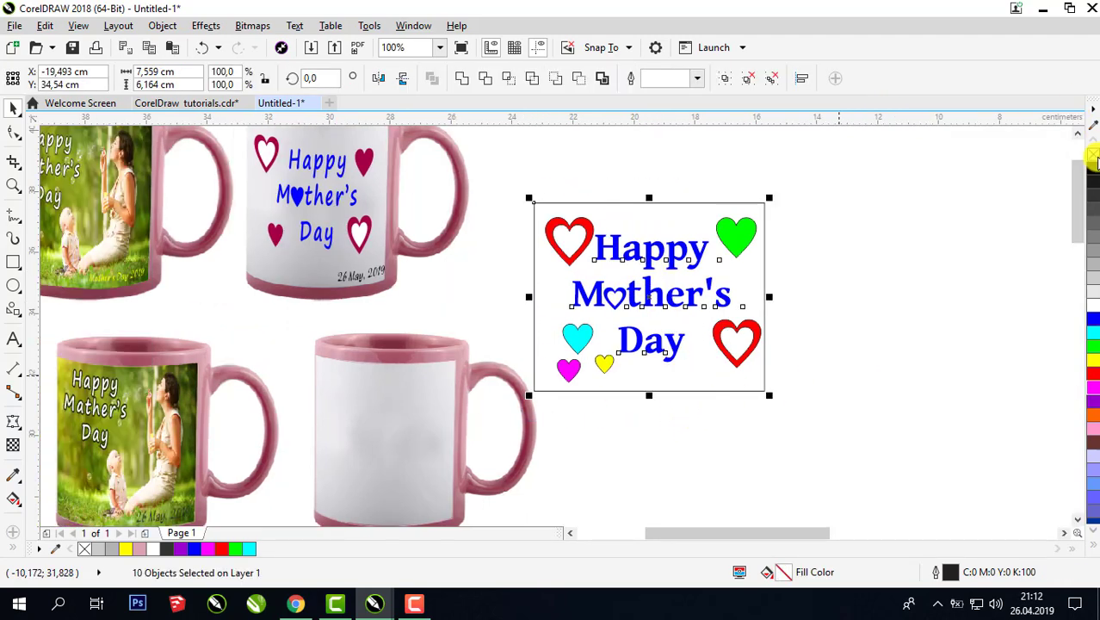
right_click(1093, 156)
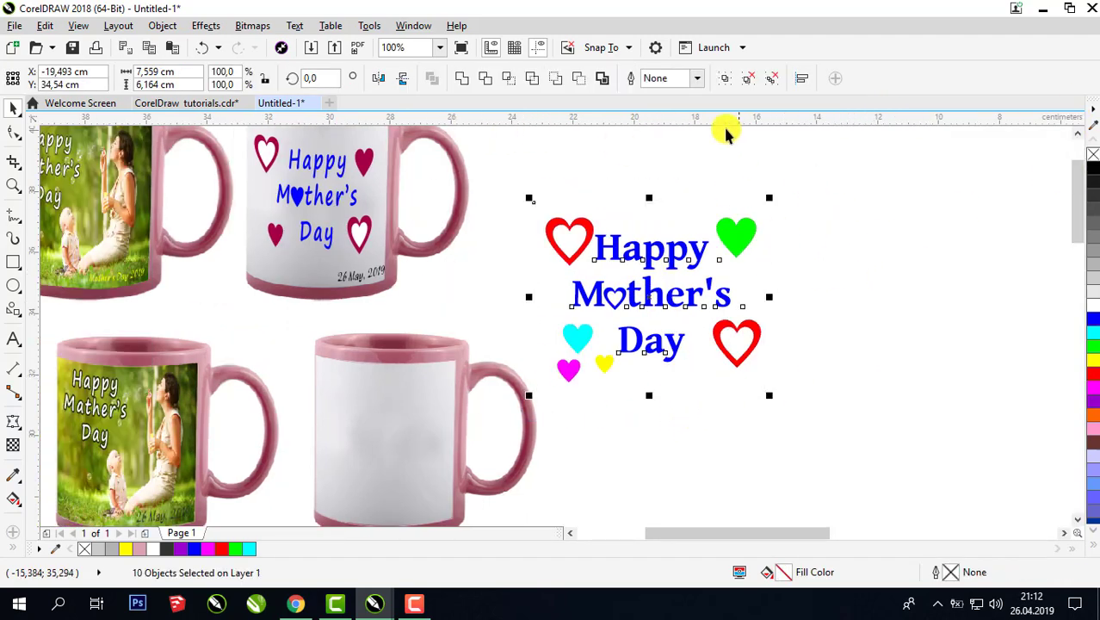
click(724, 79)
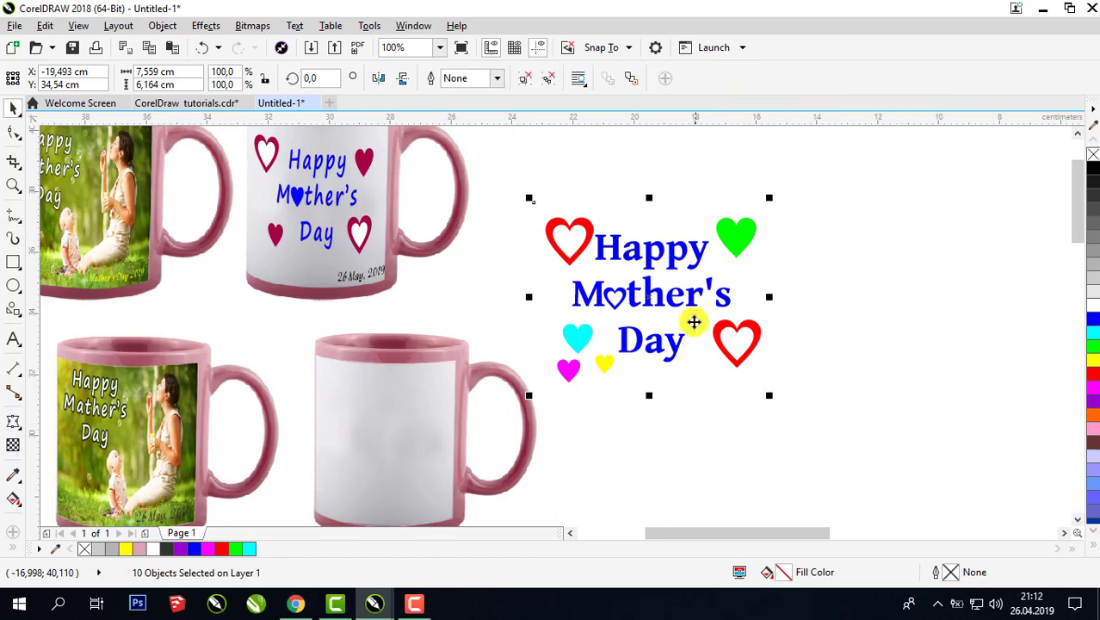
drag(691, 305, 705, 277)
Step: Fill the curved print area of the blank mug with yellow, keeping it in its original place
click(371, 432)
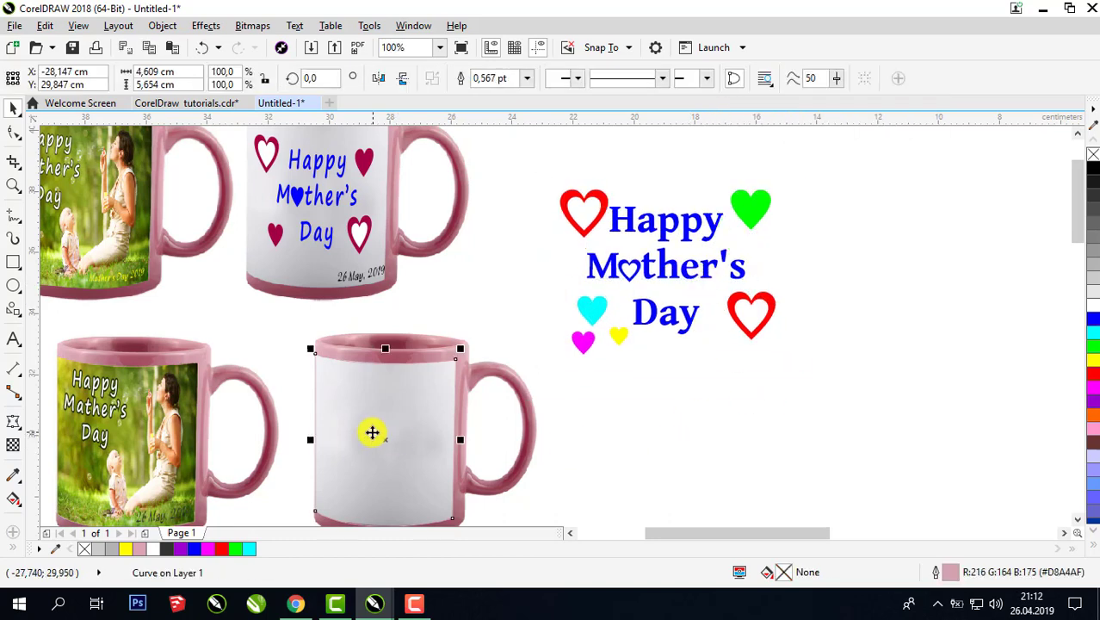
drag(371, 432, 564, 424)
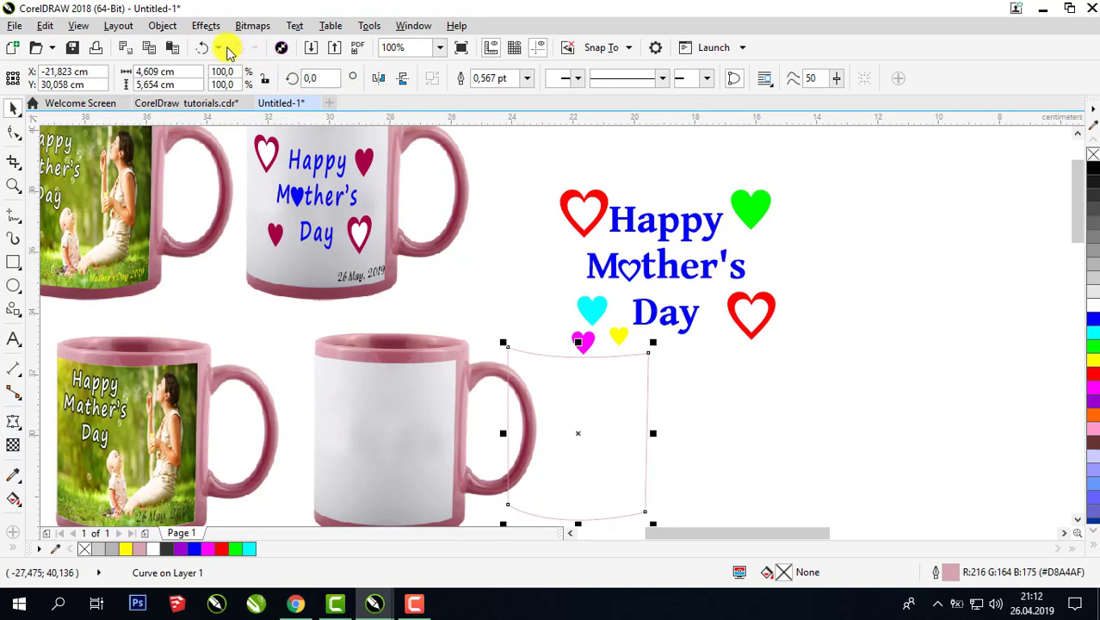
click(197, 50)
drag(1090, 360, 462, 465)
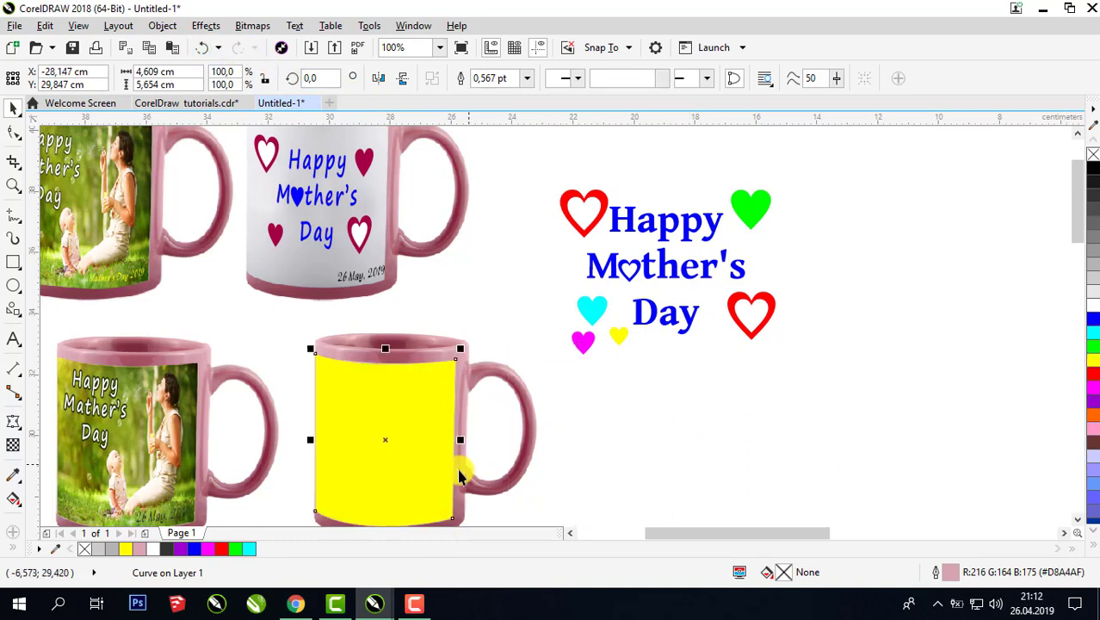
Step: Bring the grouped text-and-hearts design to the front of the stacking order and shift it slightly down beside the mugs
click(650, 221)
right_click(652, 222)
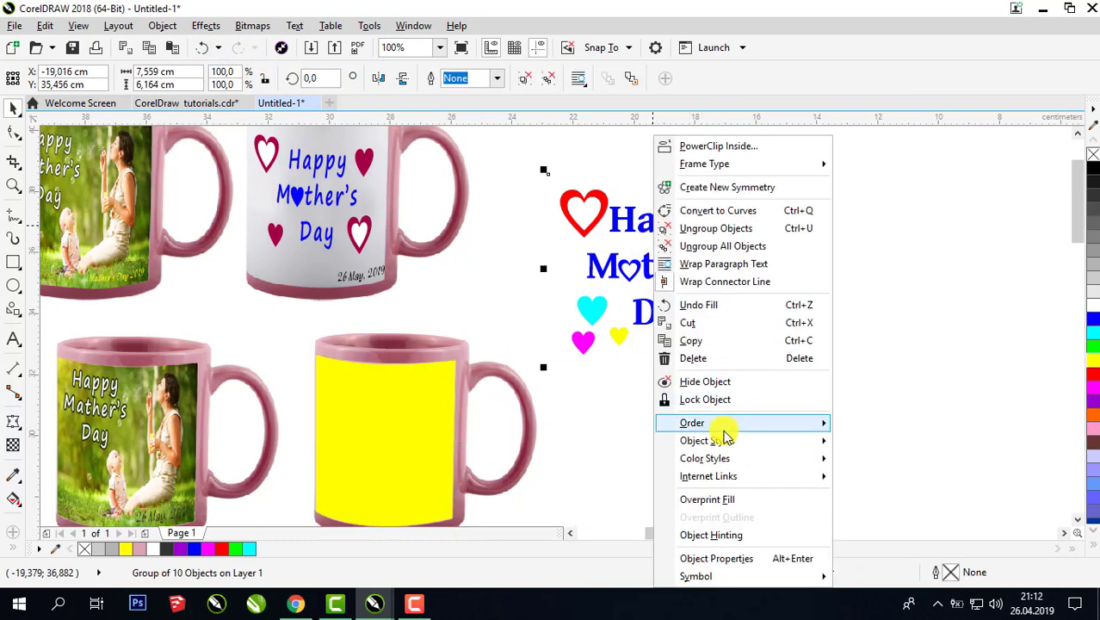
mouse_move(757, 423)
click(863, 334)
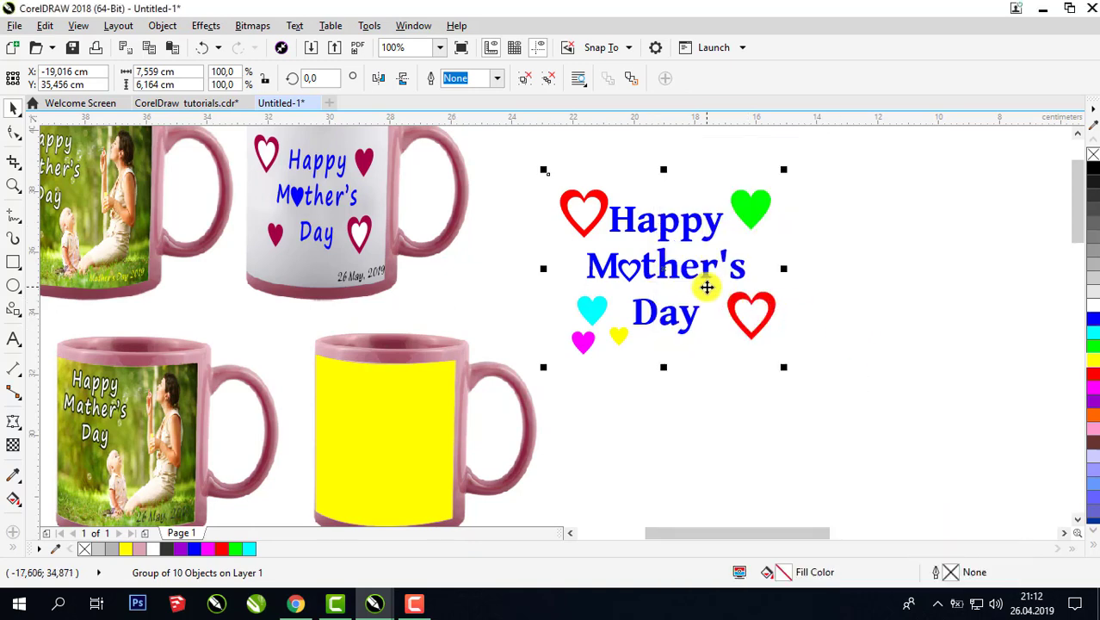
drag(705, 274, 717, 307)
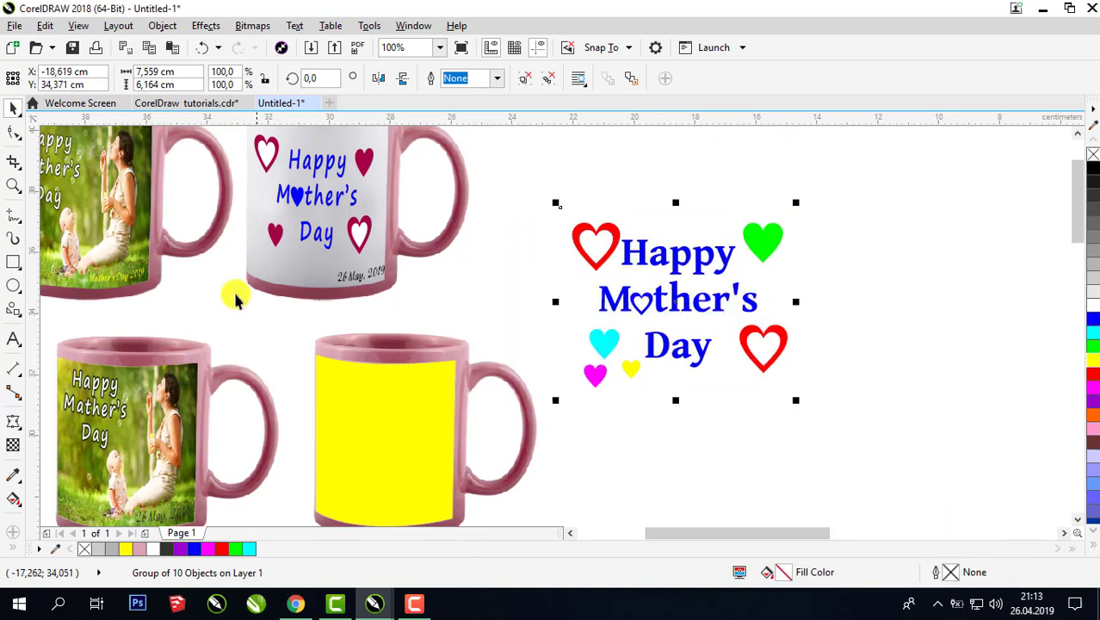
Step: Shape the grouped design with an envelope created from the mug's yellow print area, and fill that area white
click(10, 441)
click(100, 493)
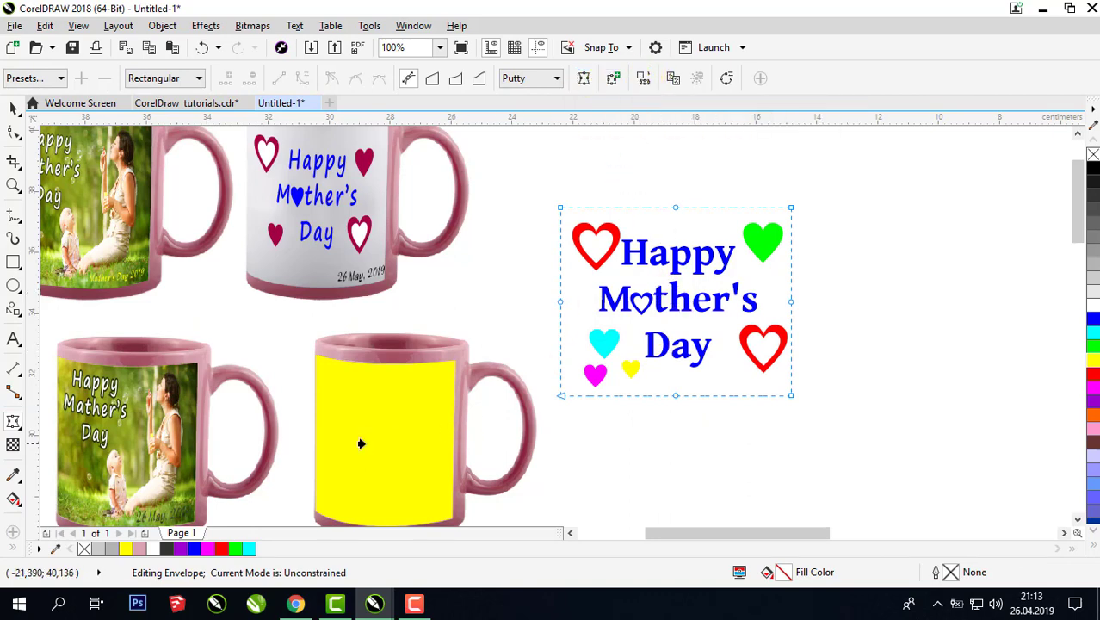
click(360, 443)
click(13, 109)
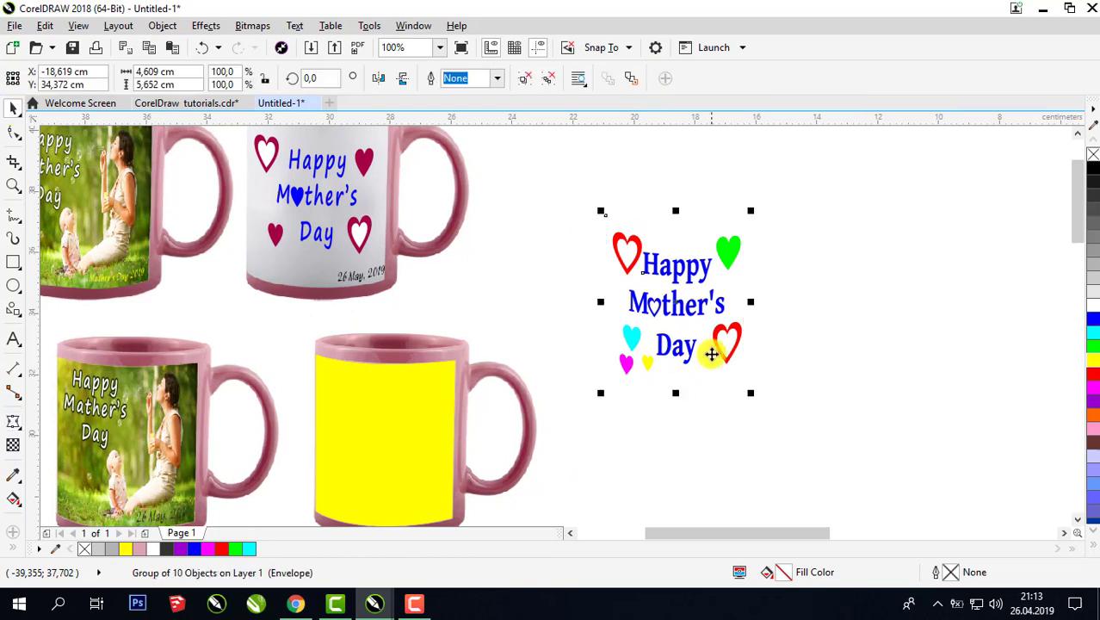
click(423, 419)
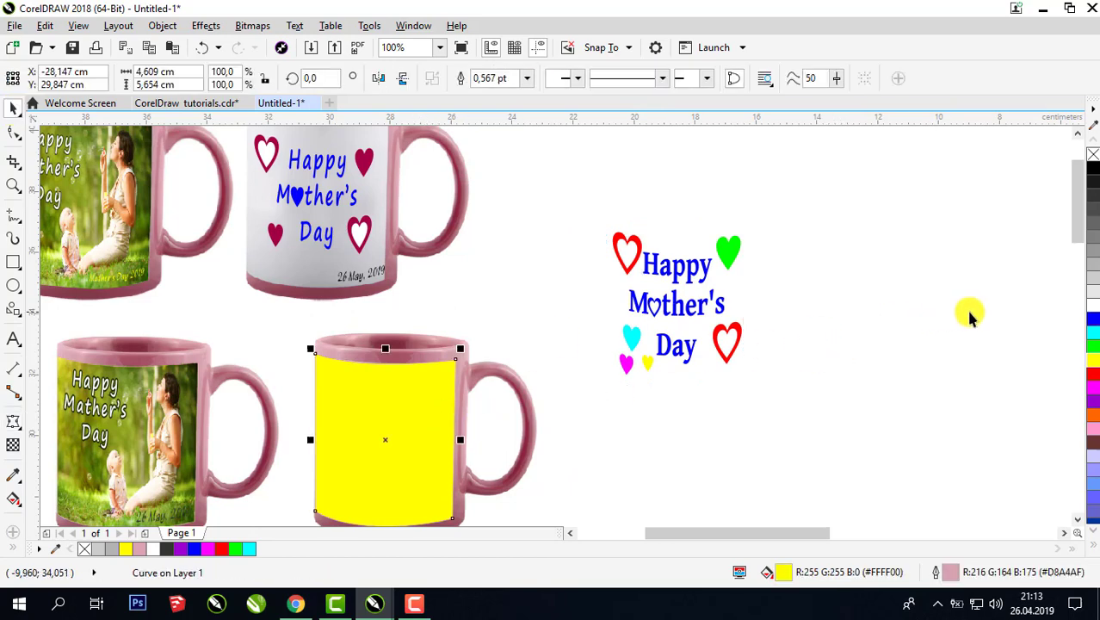
click(1088, 307)
Step: Centre the enveloped heart design horizontally and vertically on the mug's white print area
click(698, 311)
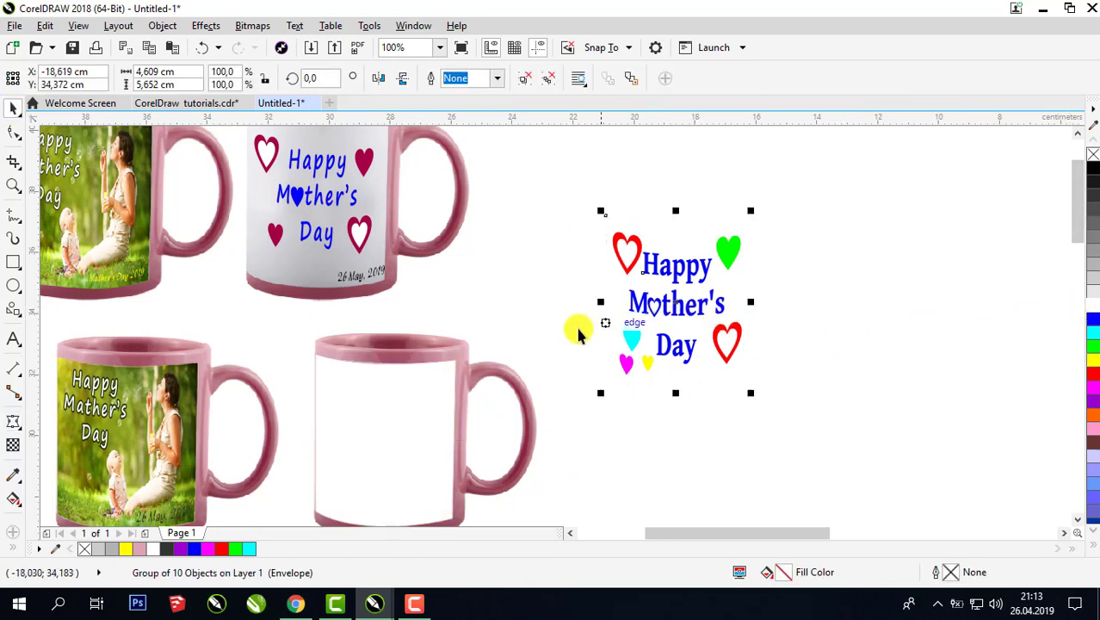
shift+click(441, 418)
key(e)
key(c)
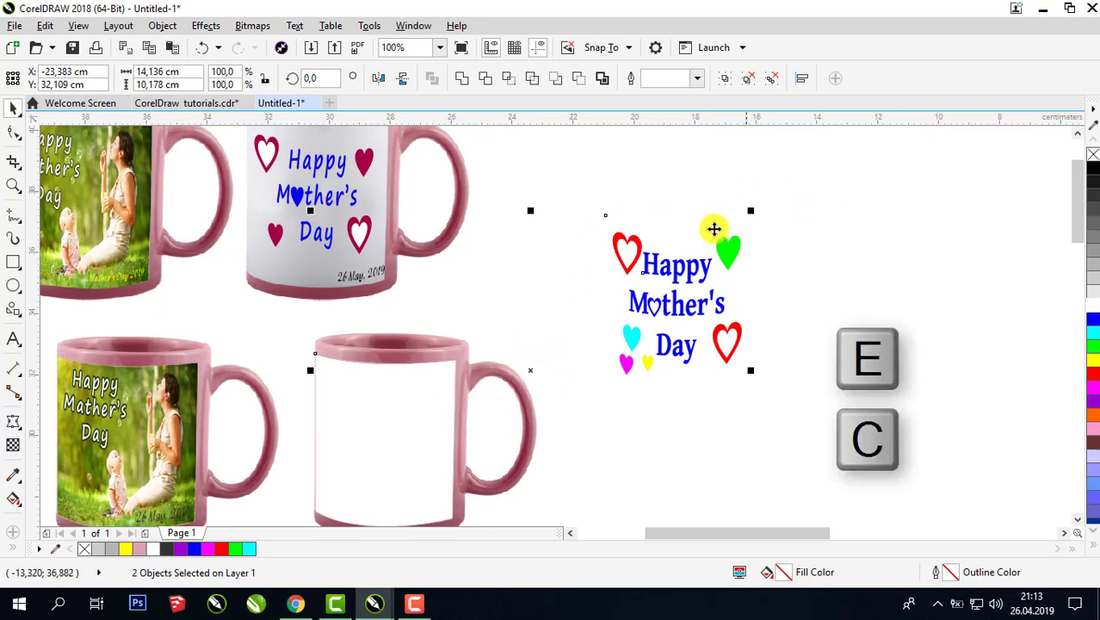
key(e)
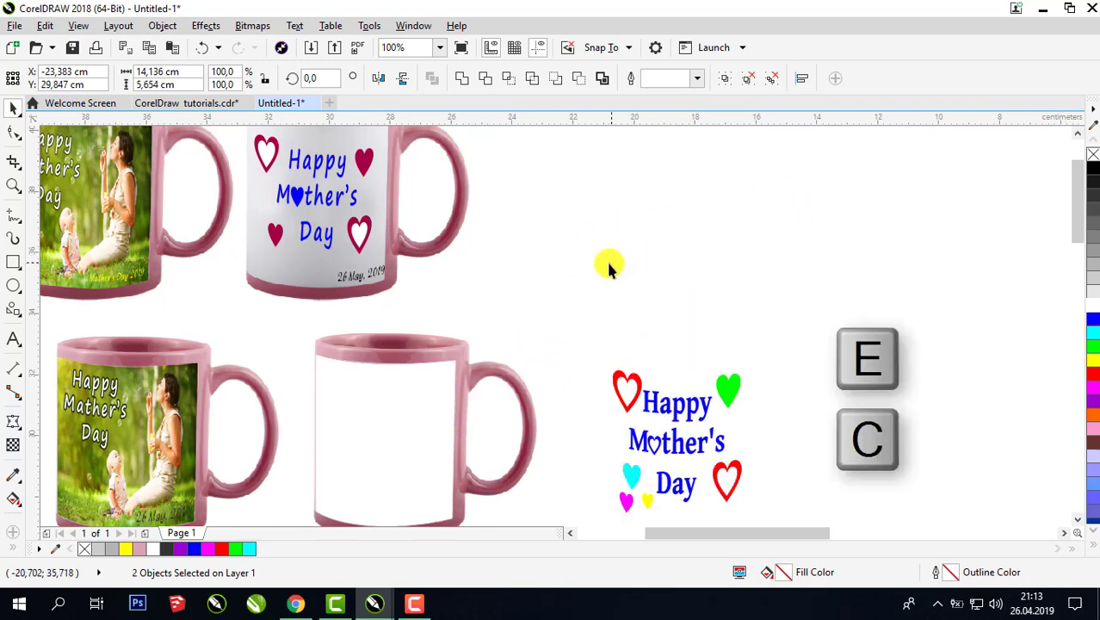
key(c)
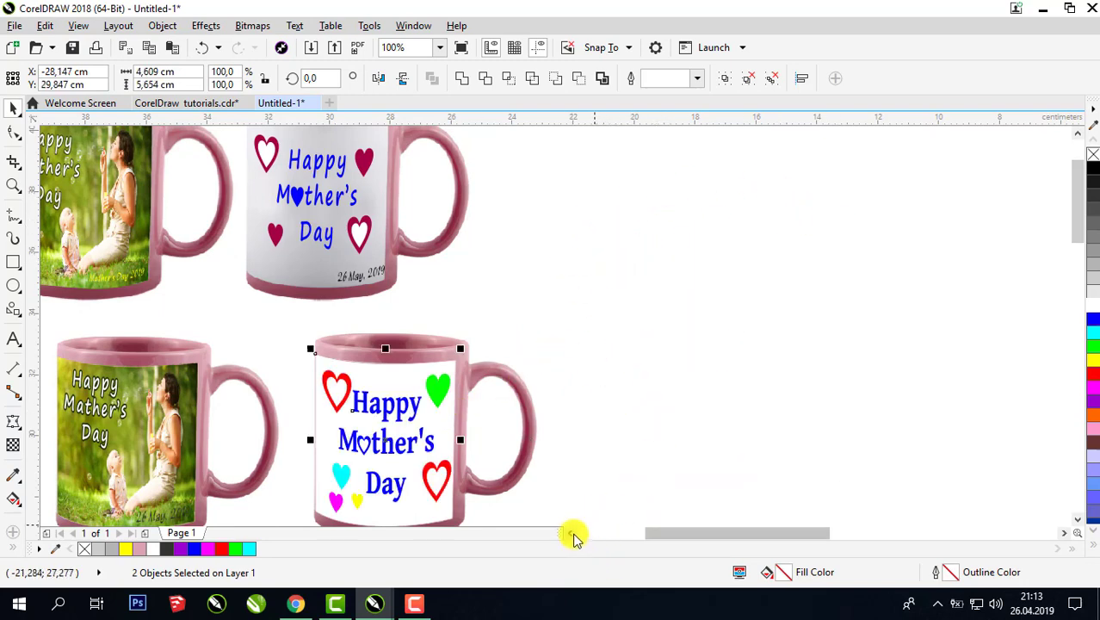
Step: Group each of the three recreated mugs with its own design: the heart mug, the photo mug and the striped mug
click(572, 533)
click(572, 533)
click(573, 533)
click(572, 532)
scroll(972, 344, down, 1)
click(1005, 458)
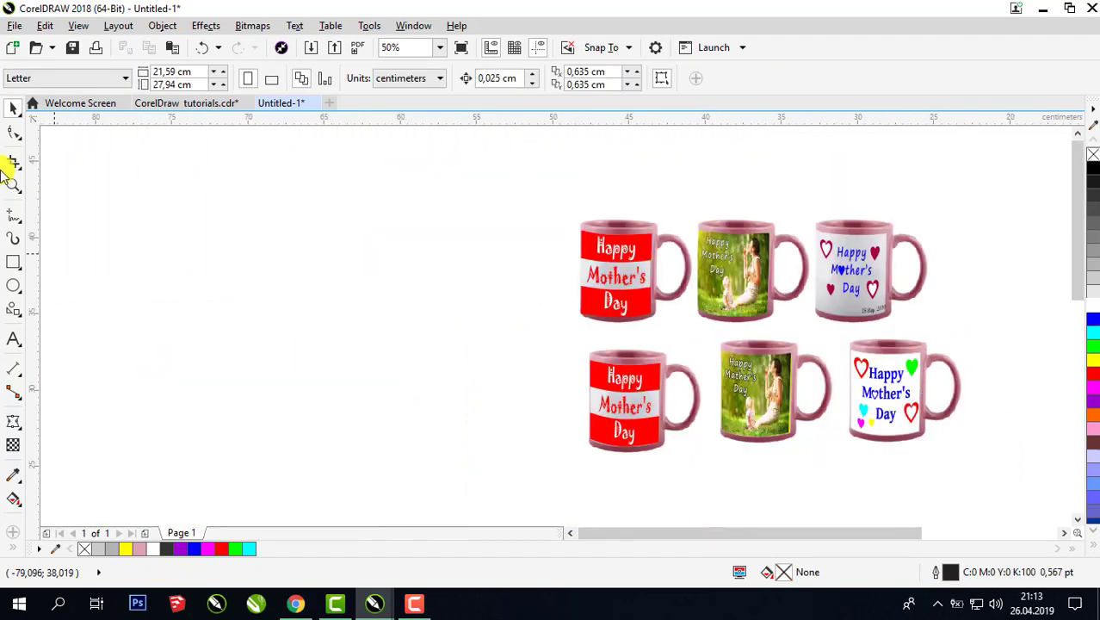
drag(986, 480, 840, 326)
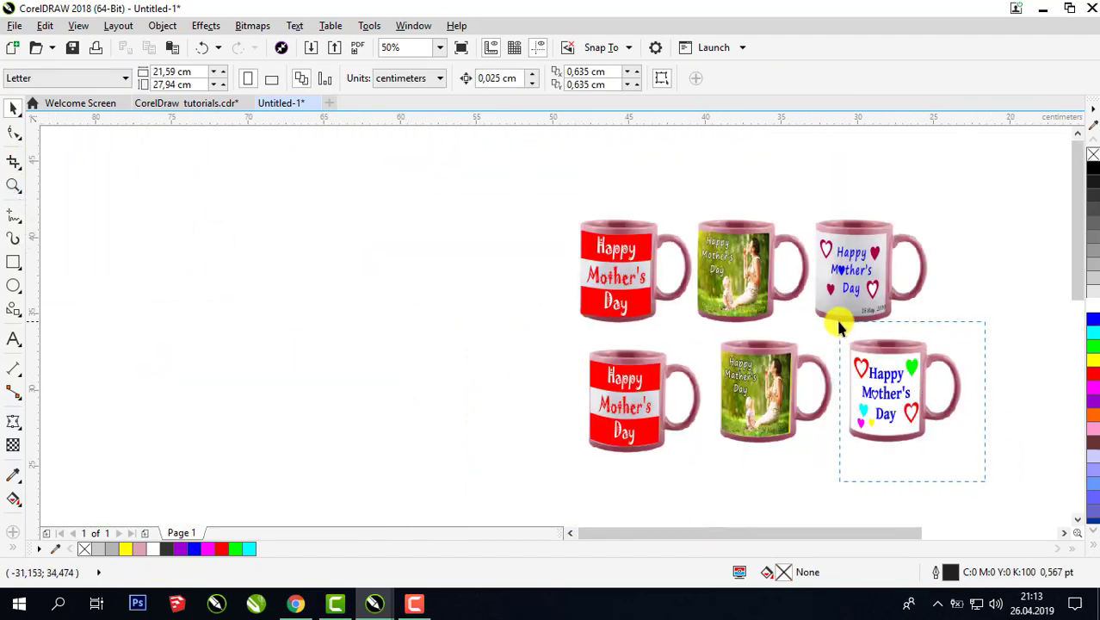
click(724, 88)
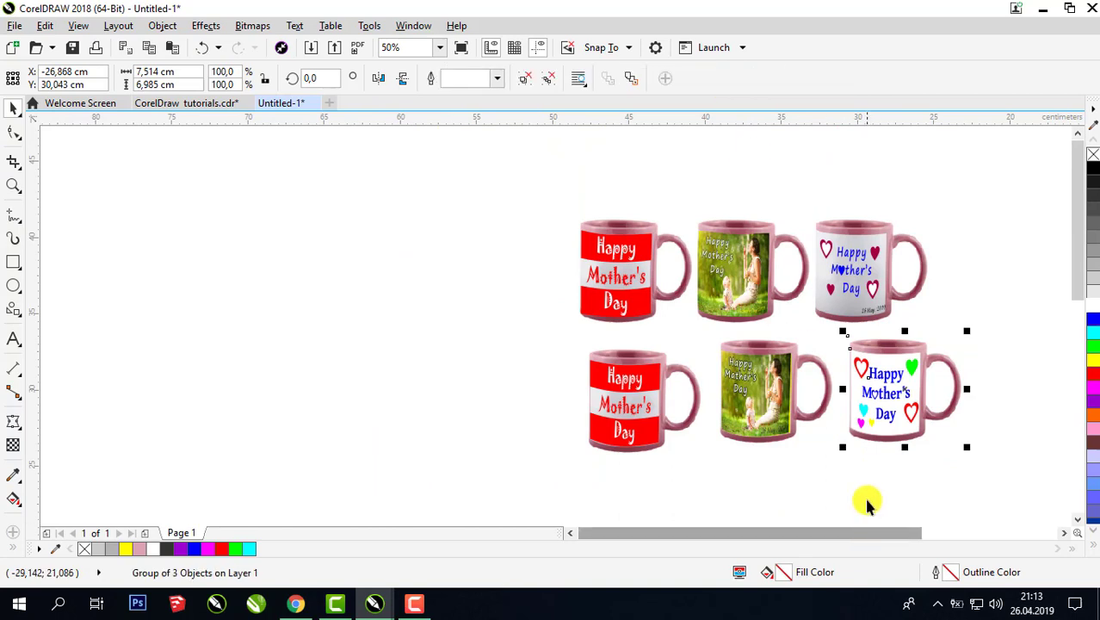
drag(866, 496, 723, 346)
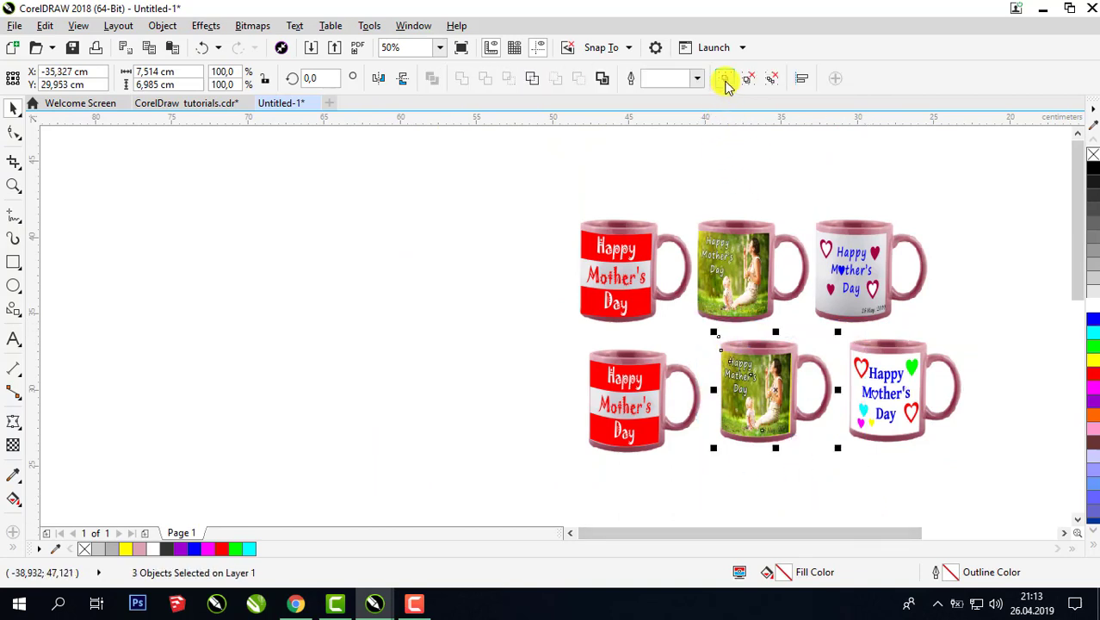
click(725, 86)
drag(544, 332, 731, 480)
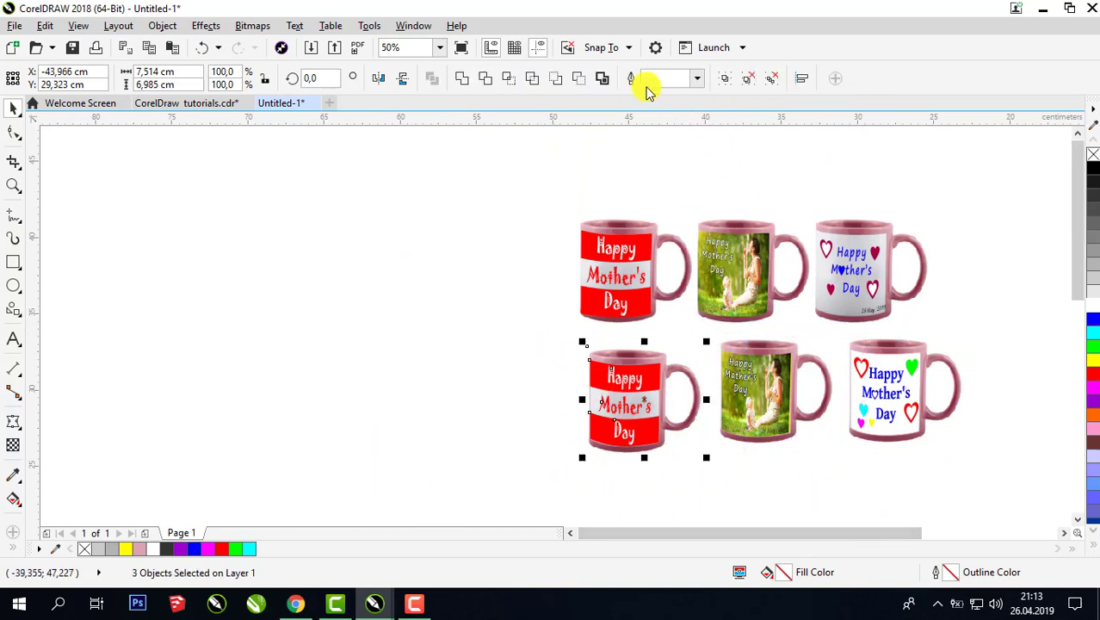
key(ctrl+g)
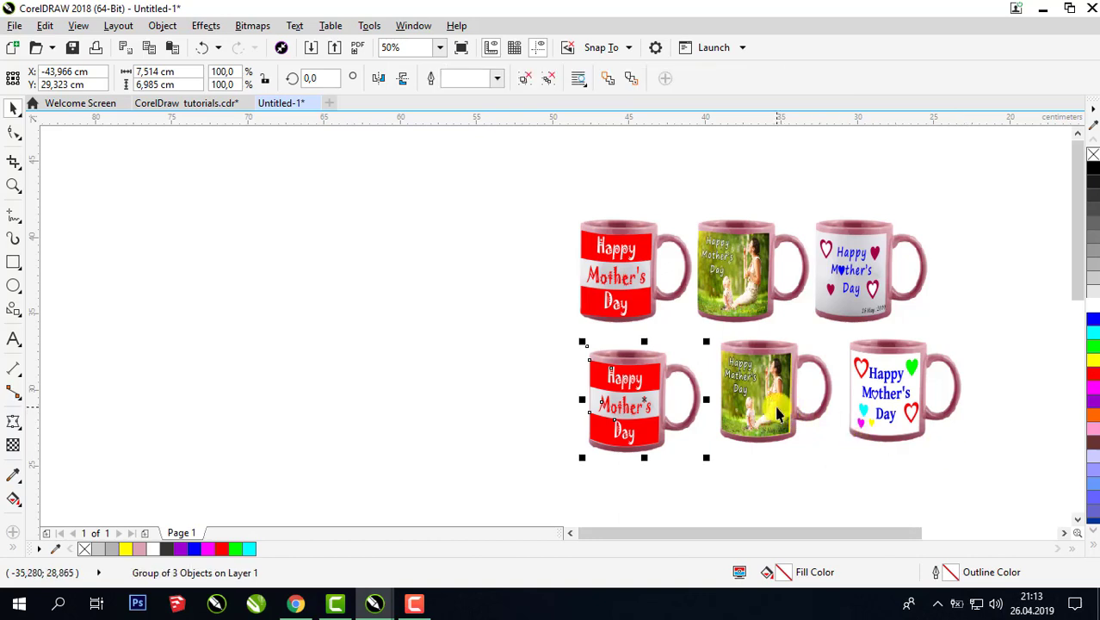
Step: Distribute the centres of the three recreated mugs evenly in both directions, and move the heart mug closer to the photo mug
shift+click(777, 414)
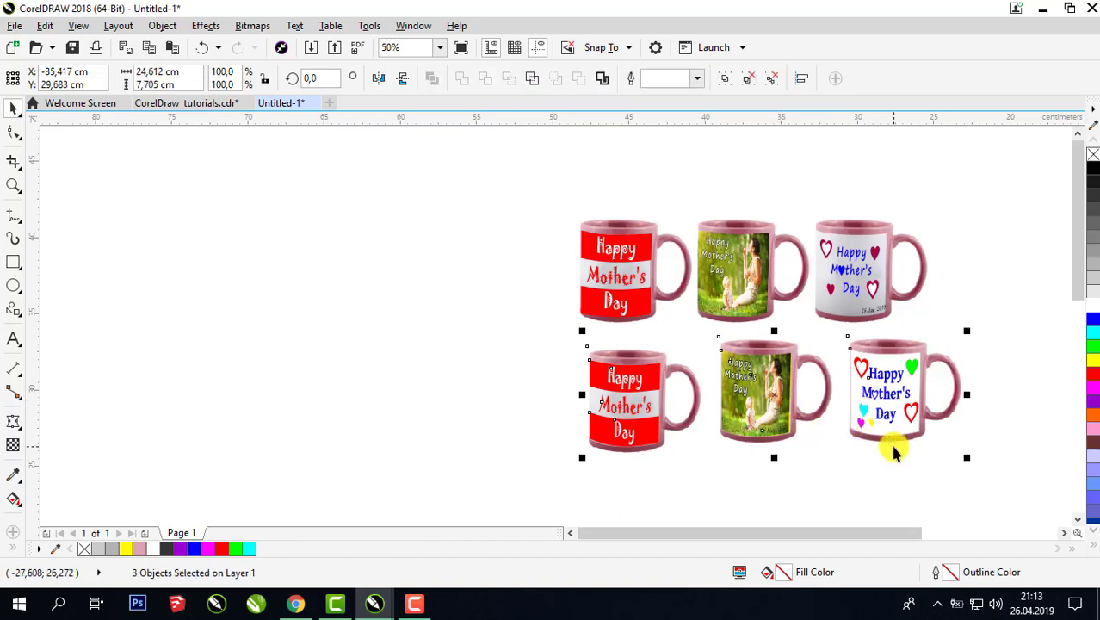
key(shift+e)
key(shift+c)
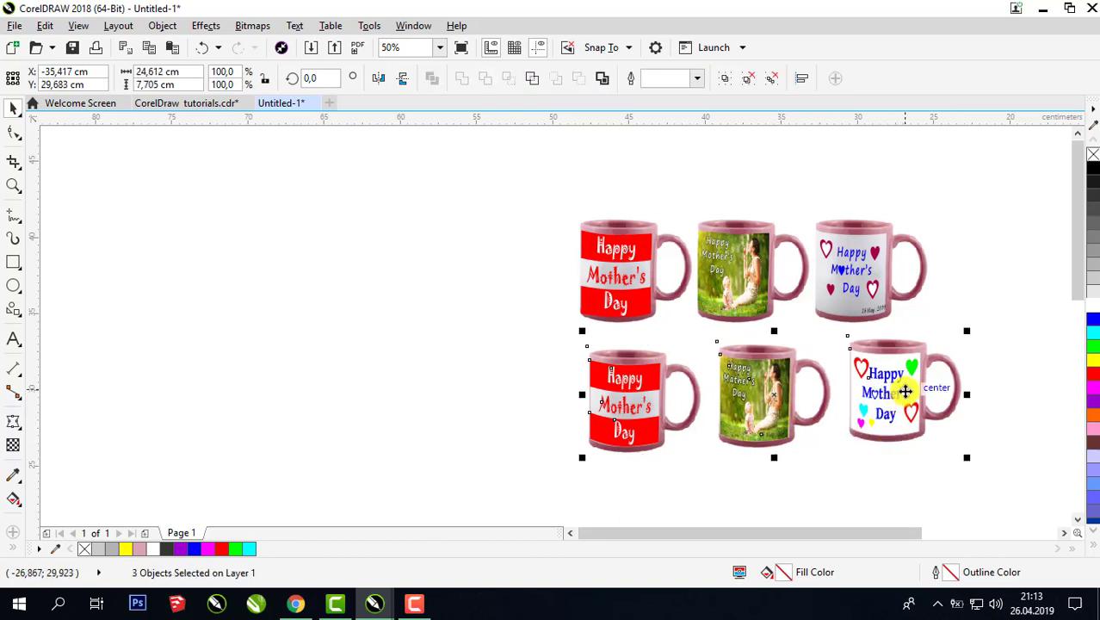
click(1007, 388)
drag(876, 409, 832, 408)
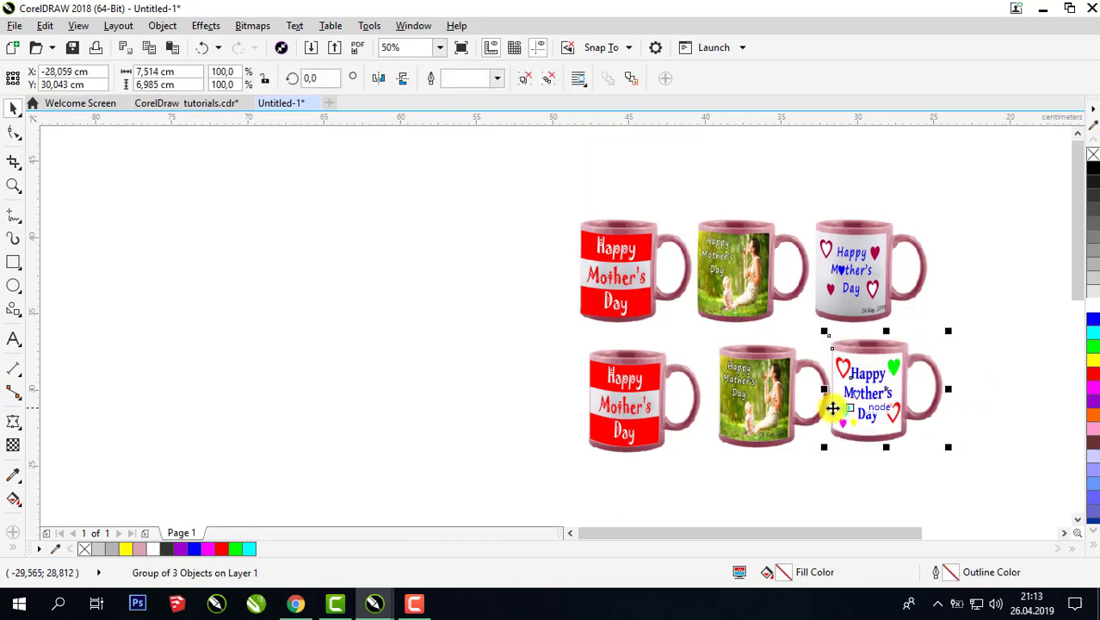
Step: Examine the three recreated mugs up close against the sample mugs above them
drag(982, 489, 551, 330)
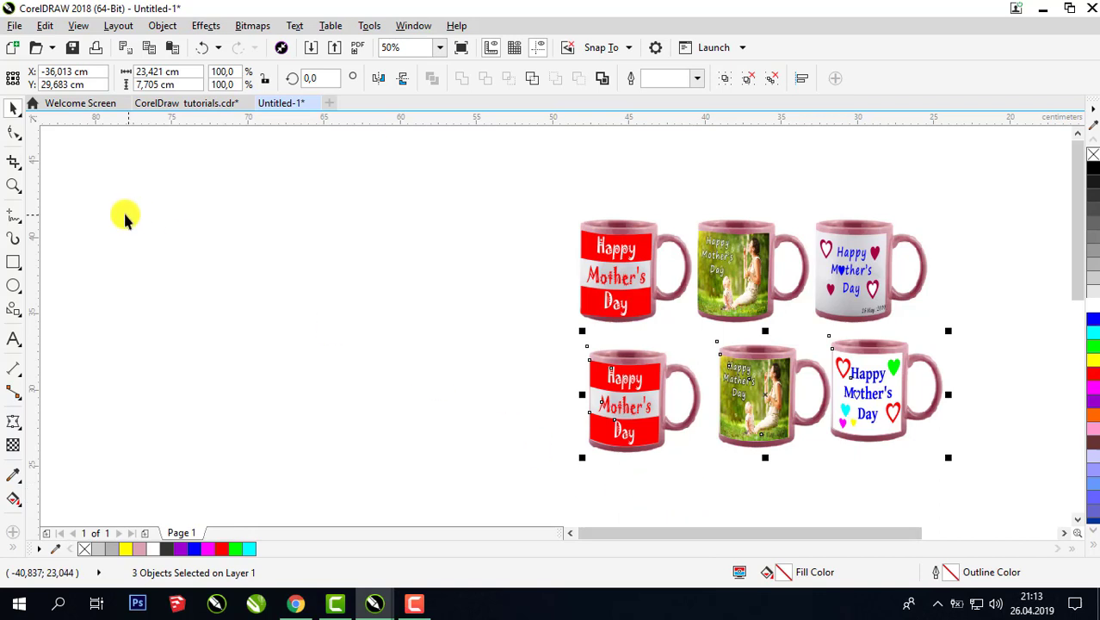
click(14, 185)
drag(596, 233, 962, 459)
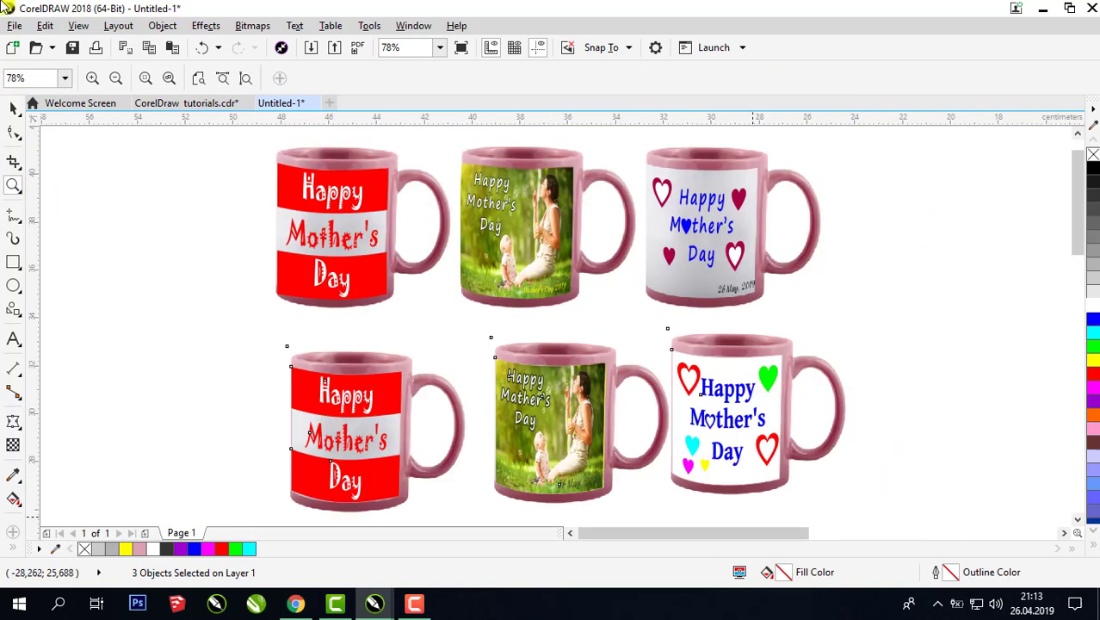
click(12, 116)
click(933, 368)
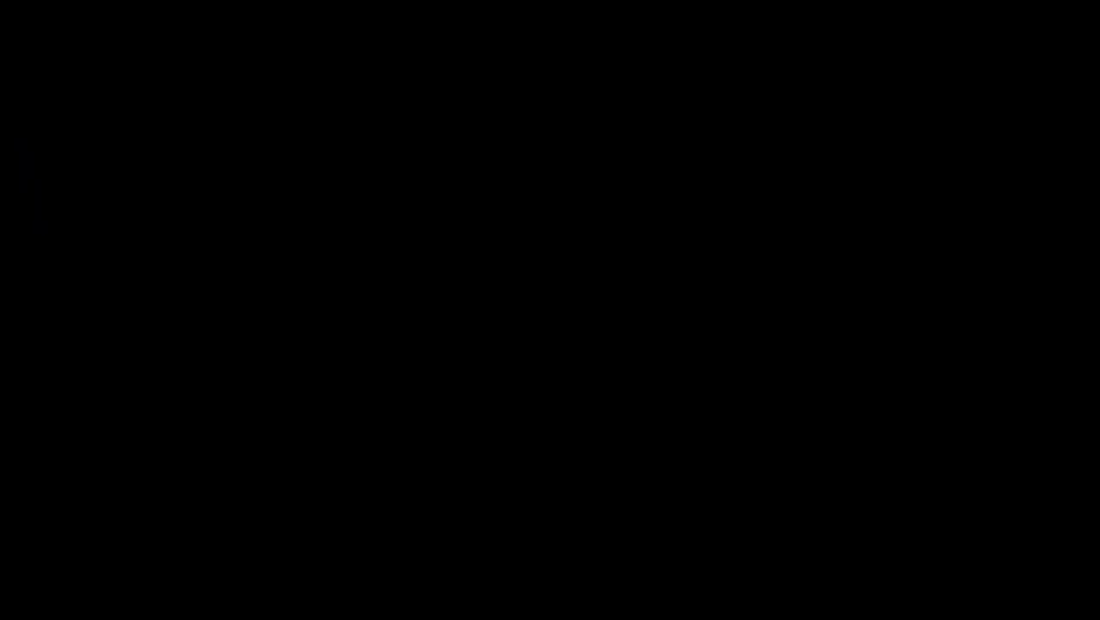